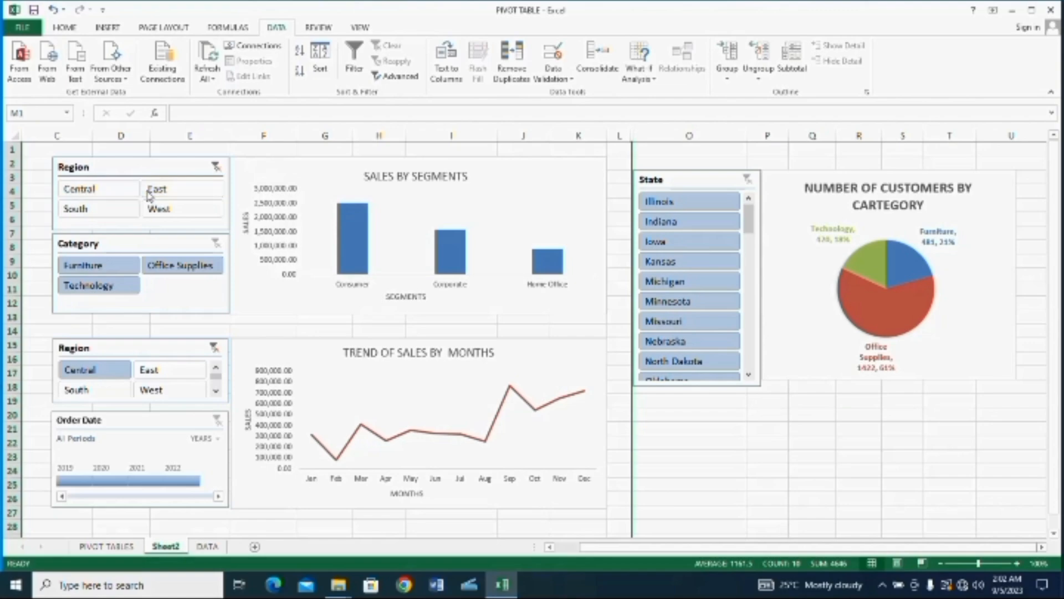
left_click(151, 192)
left_click(159, 208)
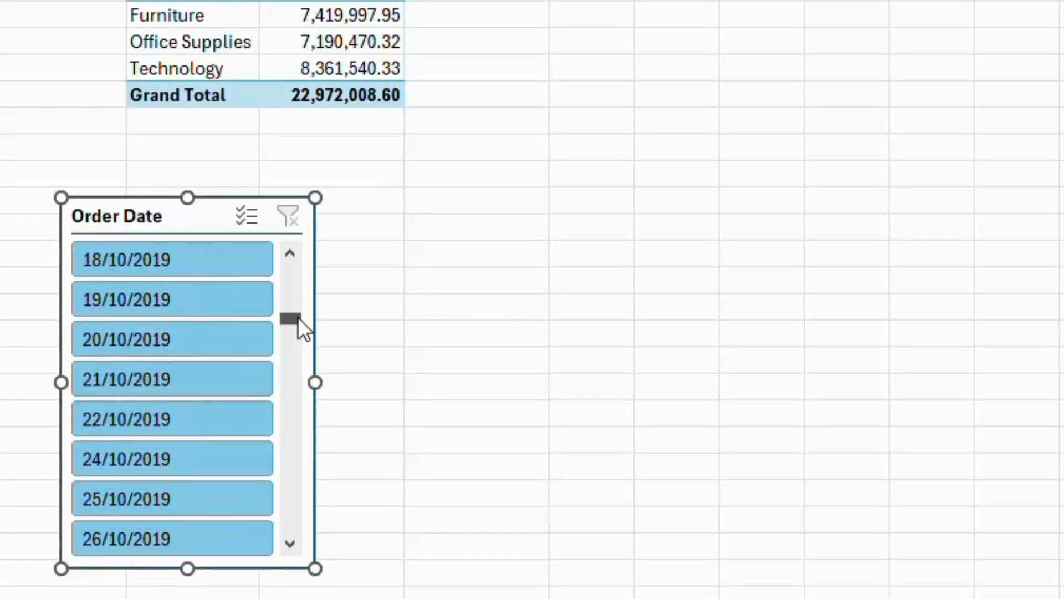
left_click_drag(298, 317, 301, 397)
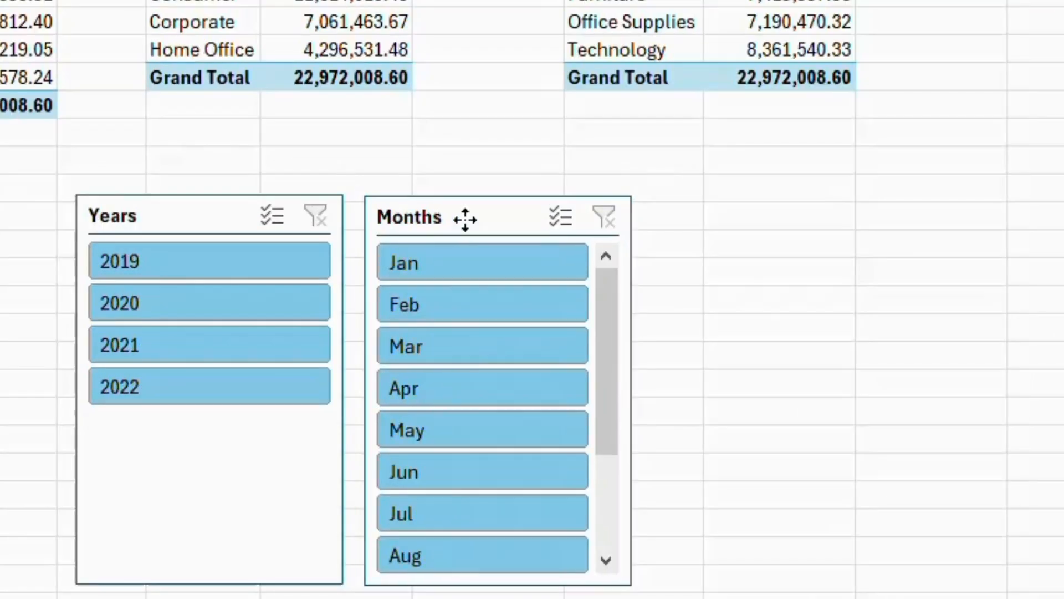
left_click(465, 219)
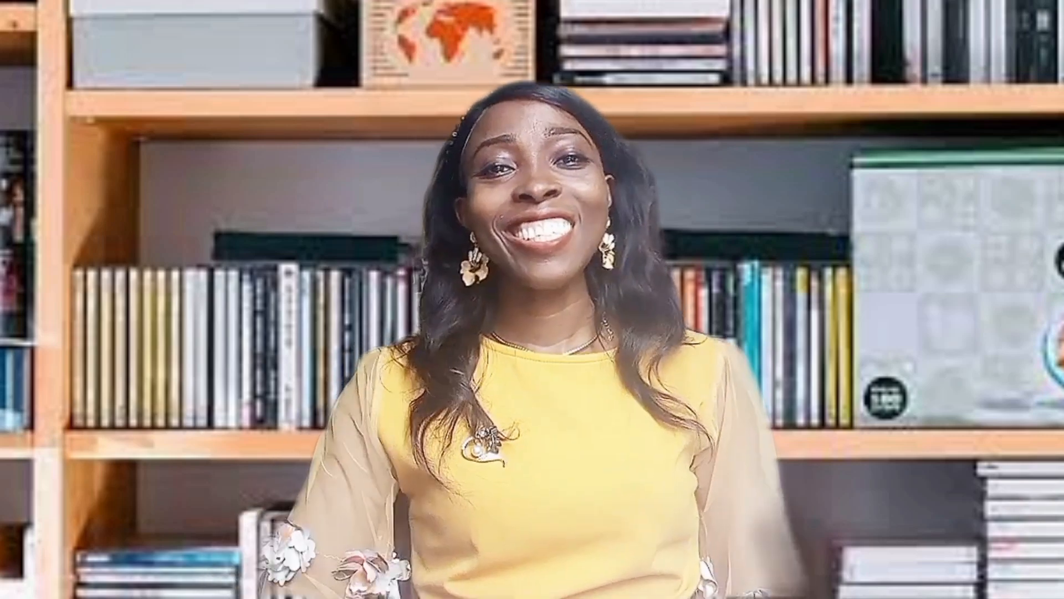
Insert the recommended PivotTable Sum of Sales ($) by Region from the DATA sheet, and move the PivotTable Fields pane upward.
left_click(94, 44)
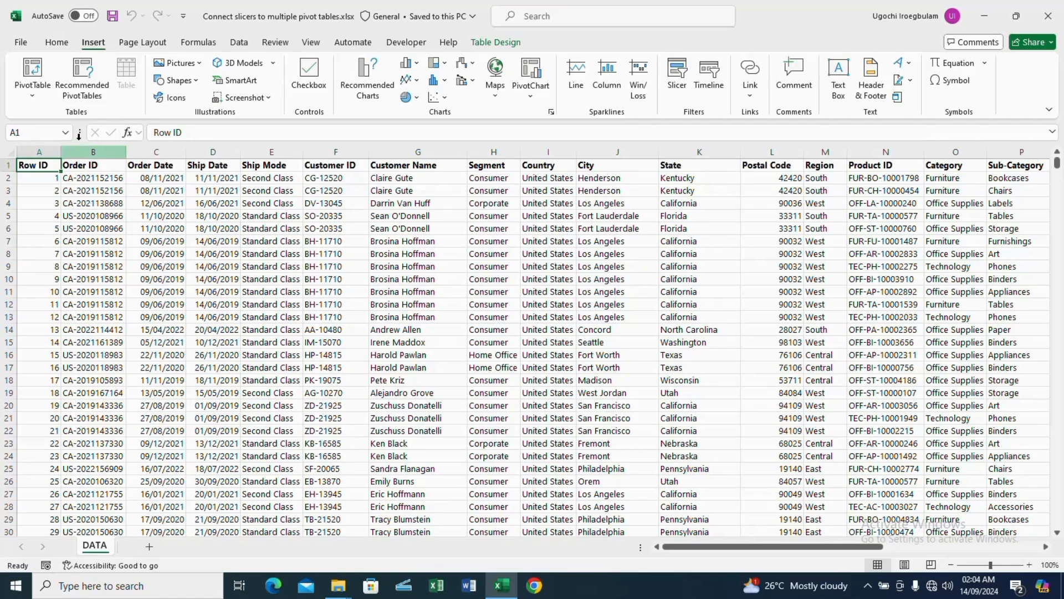
left_click(85, 97)
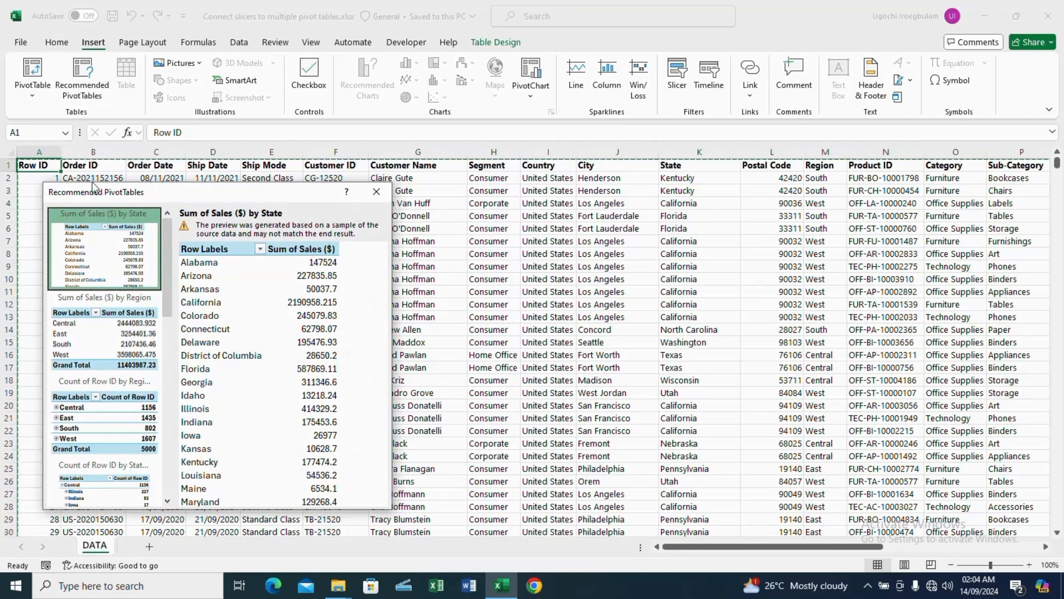
scroll(168, 276, "down", 3)
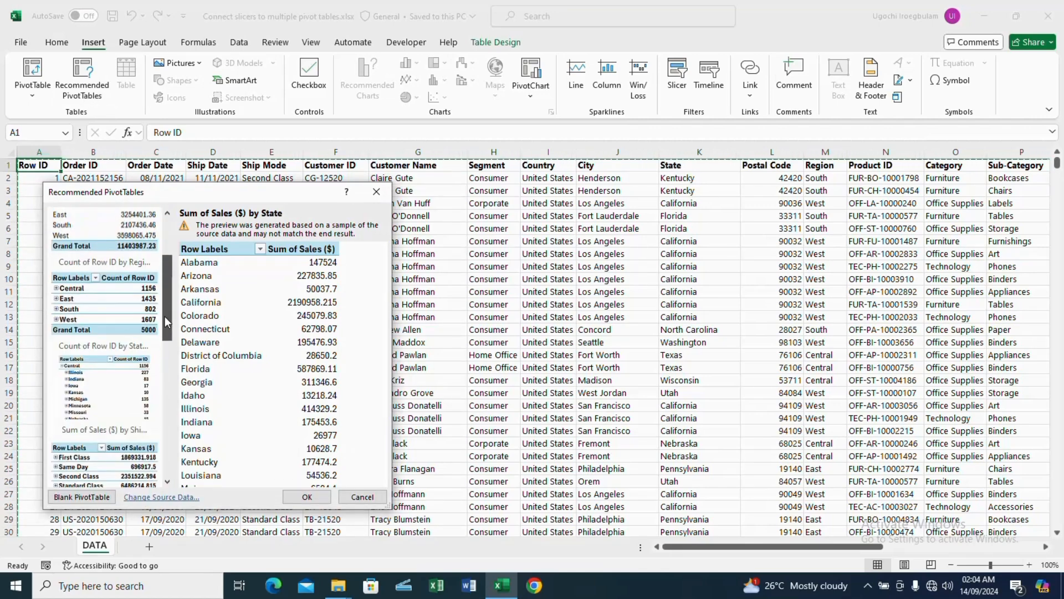
scroll(168, 311, "up", 3)
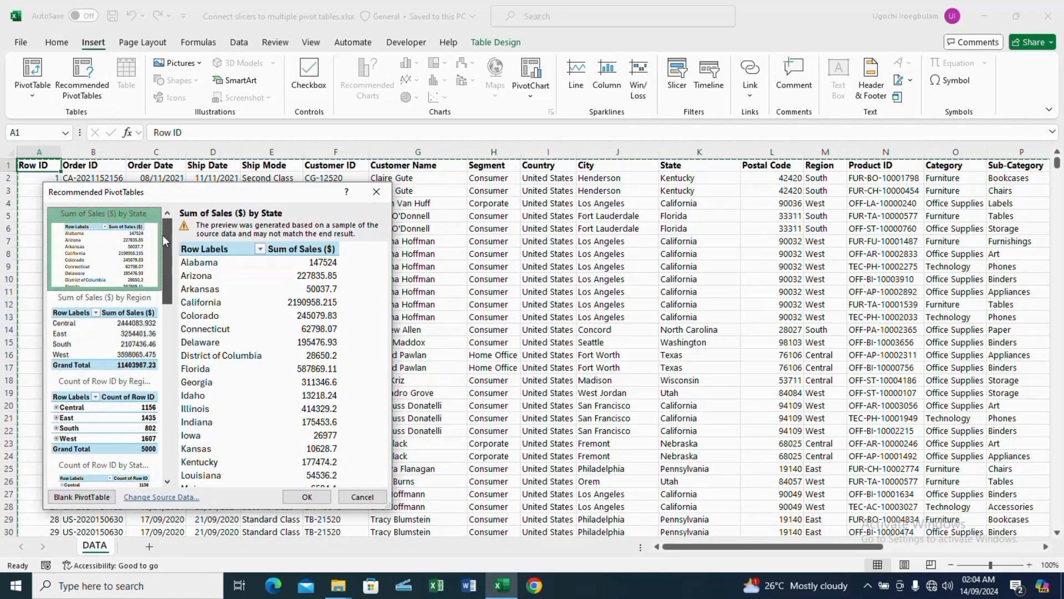
left_click(105, 353)
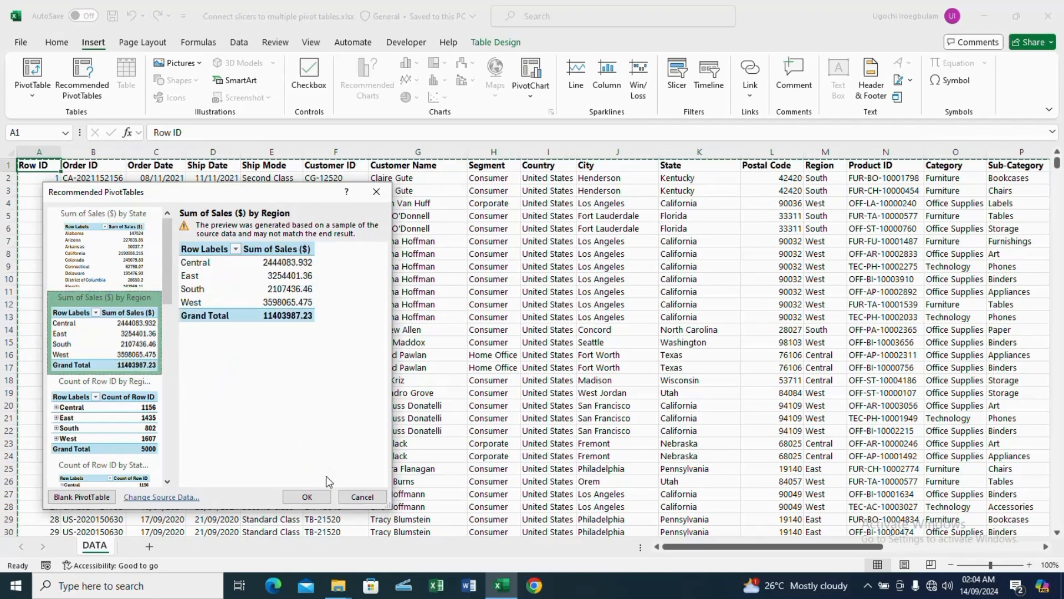
left_click(308, 496)
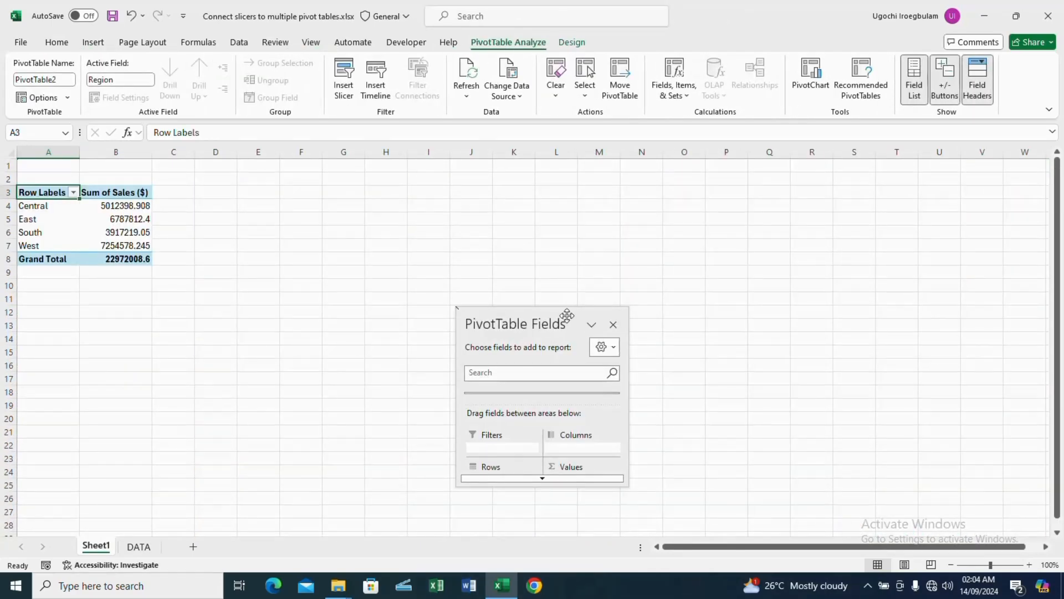
left_click_drag(562, 308, 578, 166)
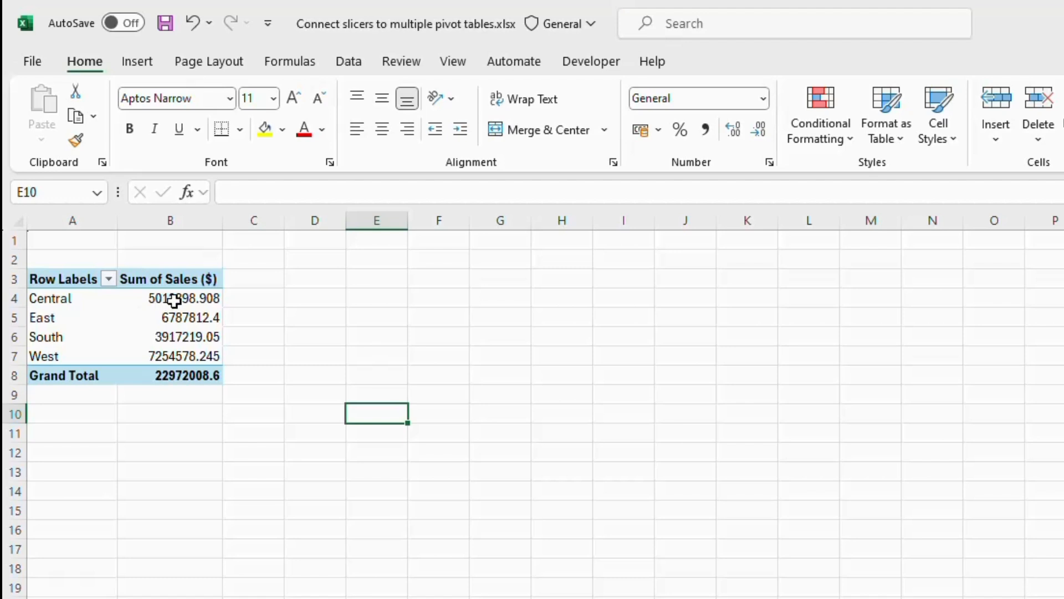
Format the pivot table's Sum of Sales ($) values as Number with two decimal places and the 1000 separator.
left_click(173, 282)
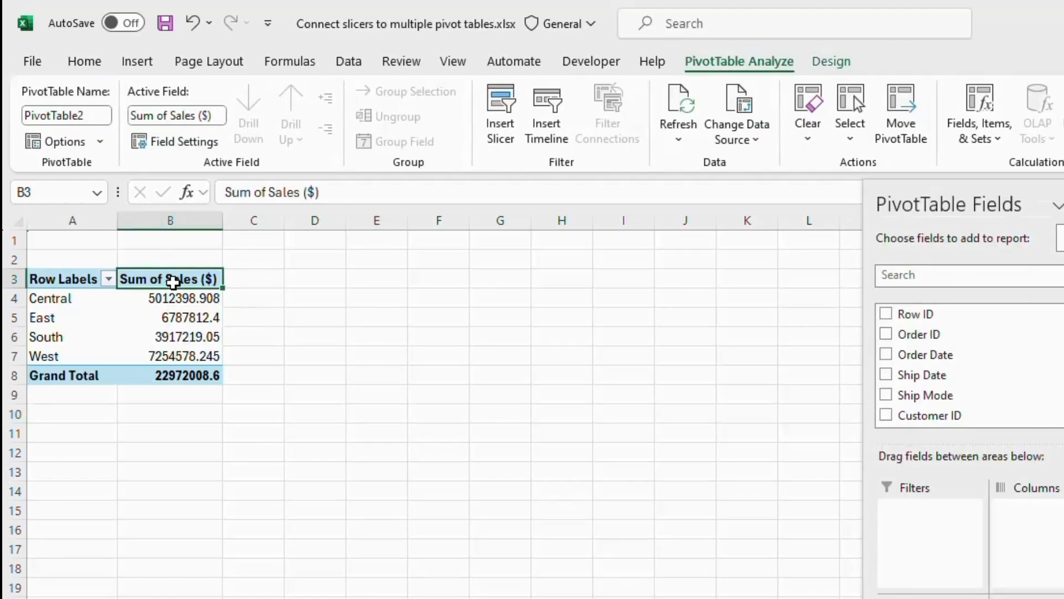
key("shift+Down")
key("shift+Down")
key("shift+Down")
key("shift+Down")
key("shift+Down")
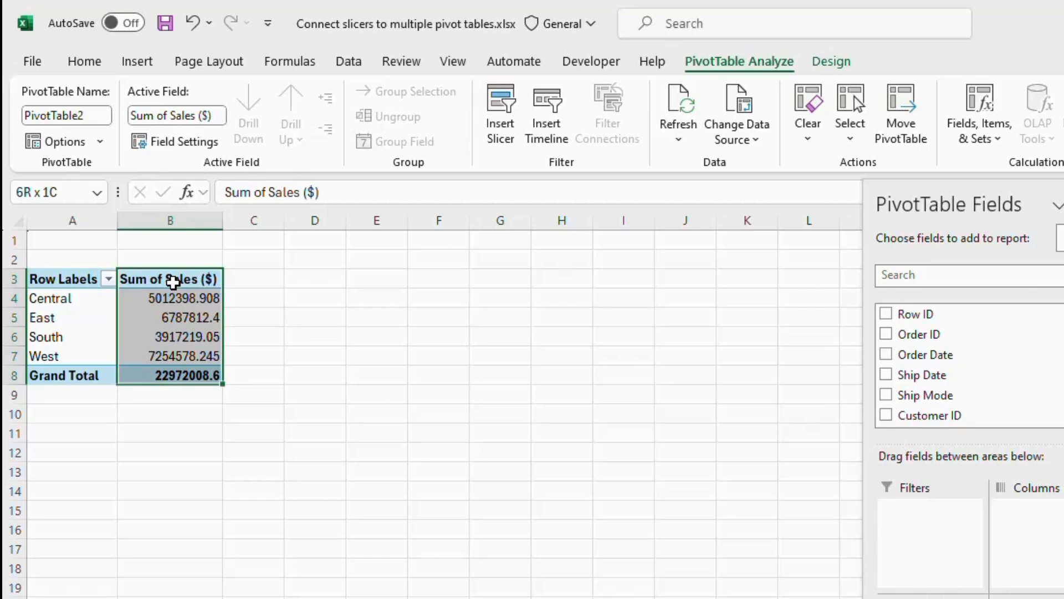
right_click(173, 282)
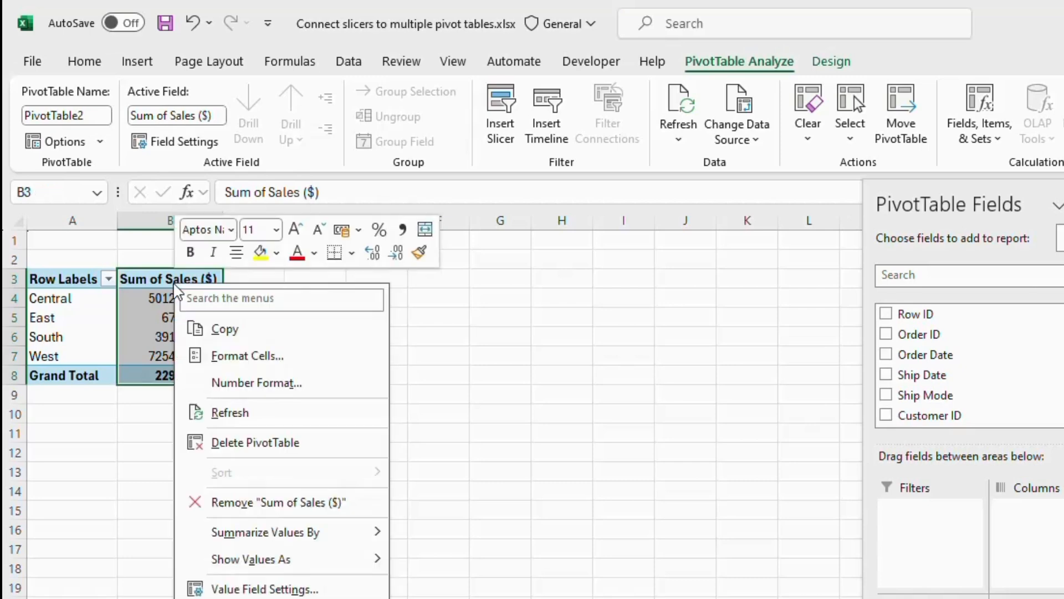
left_click(257, 384)
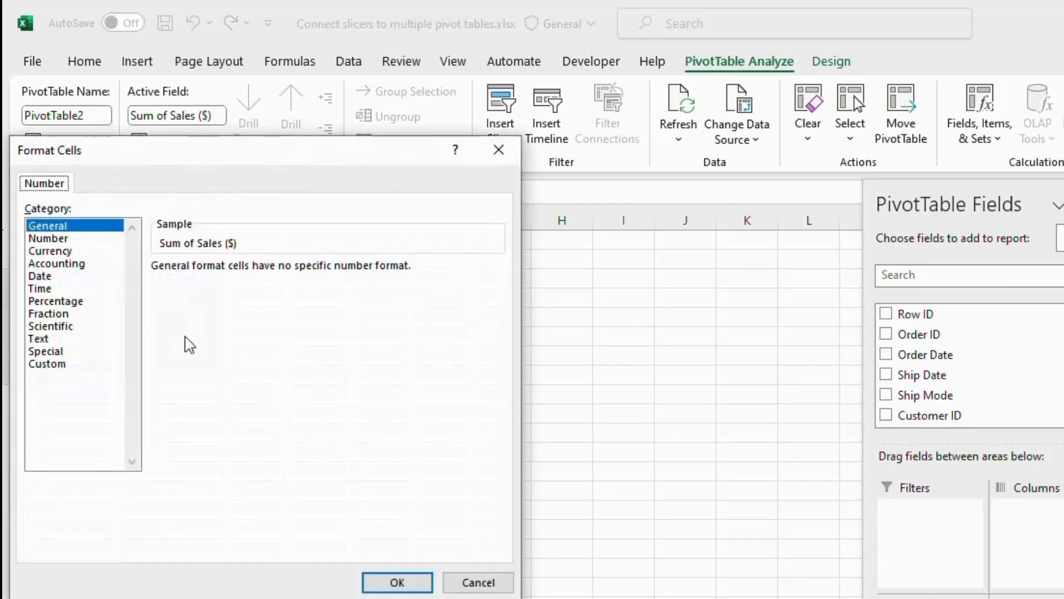
left_click(61, 239)
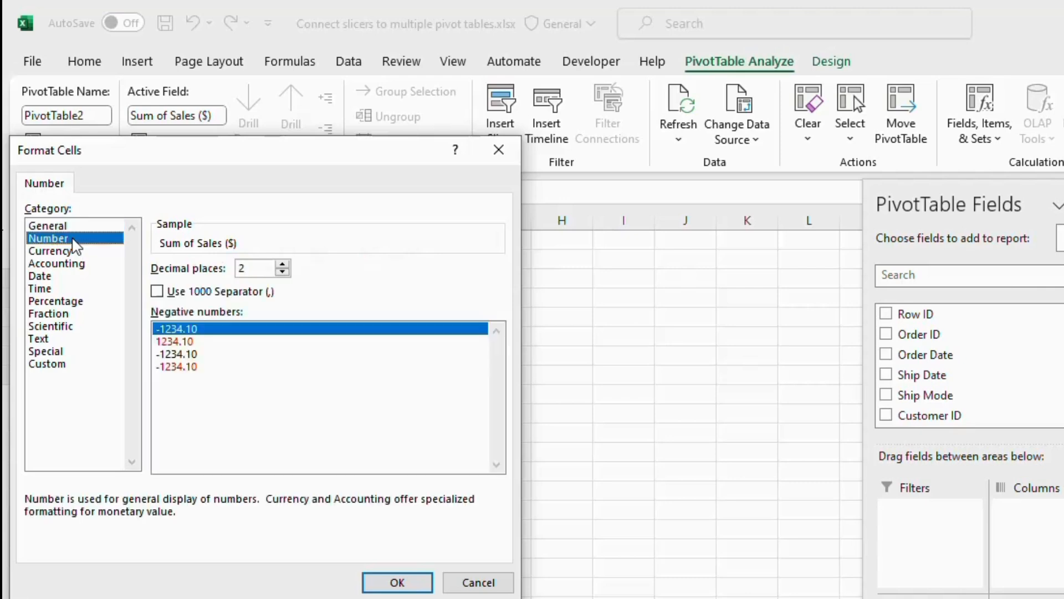
left_click(161, 292)
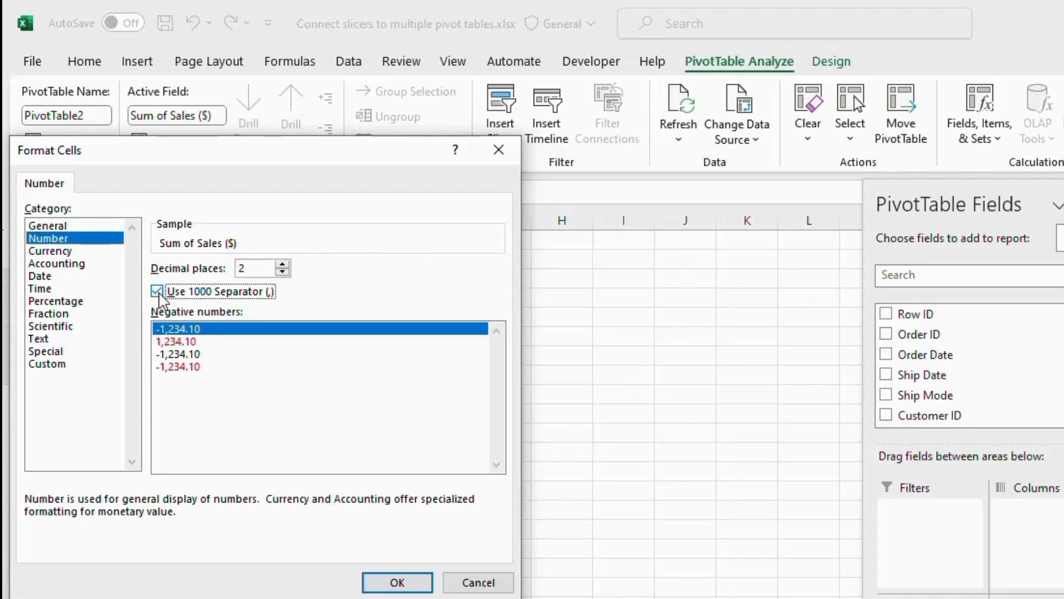
left_click(397, 583)
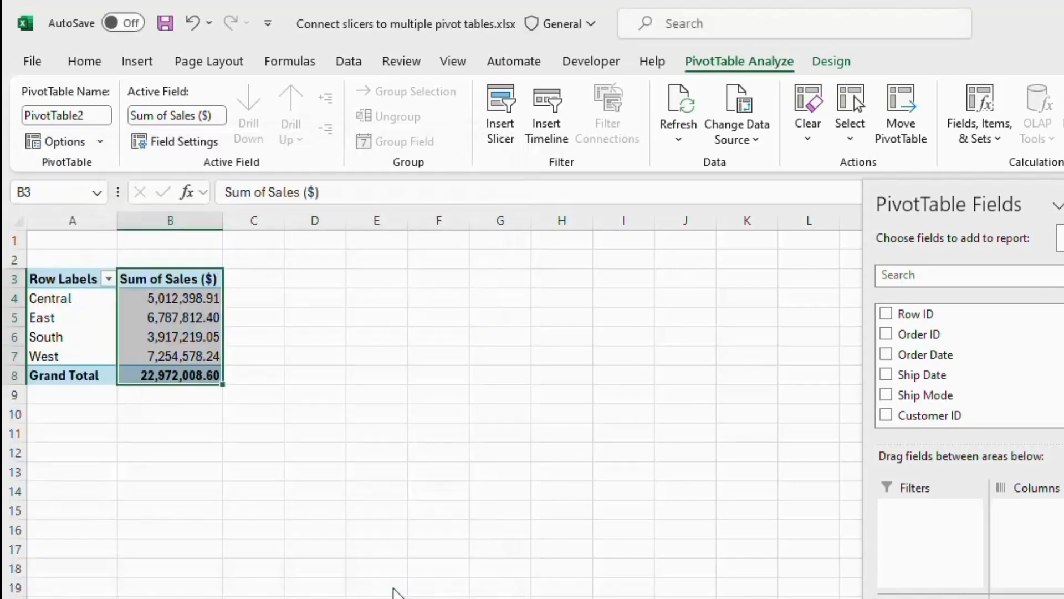
left_click(54, 433)
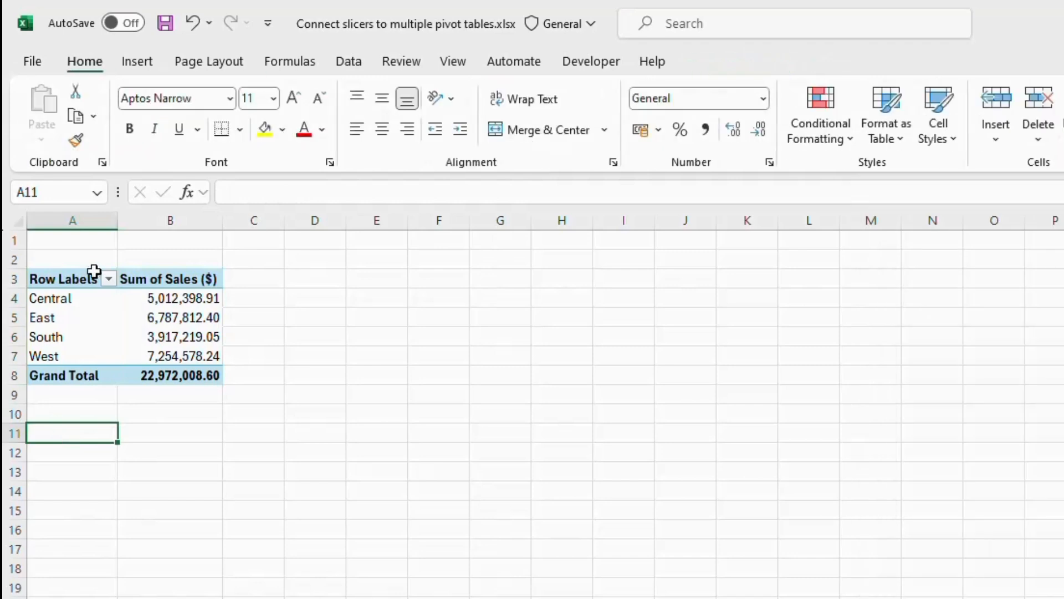
Change the pivot table's report layout to Tabular Form.
left_click(82, 283)
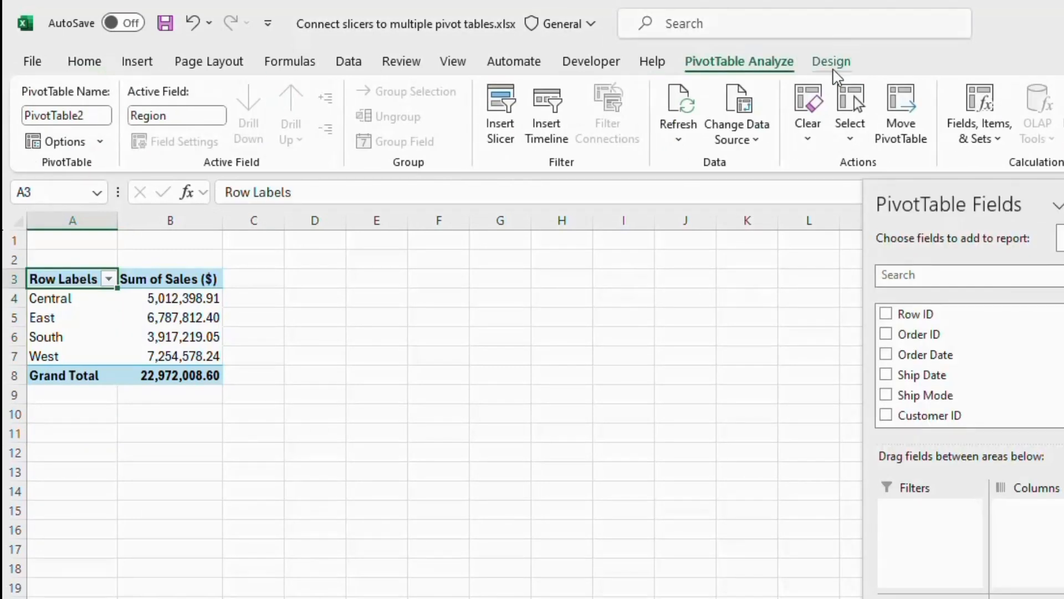
left_click(832, 62)
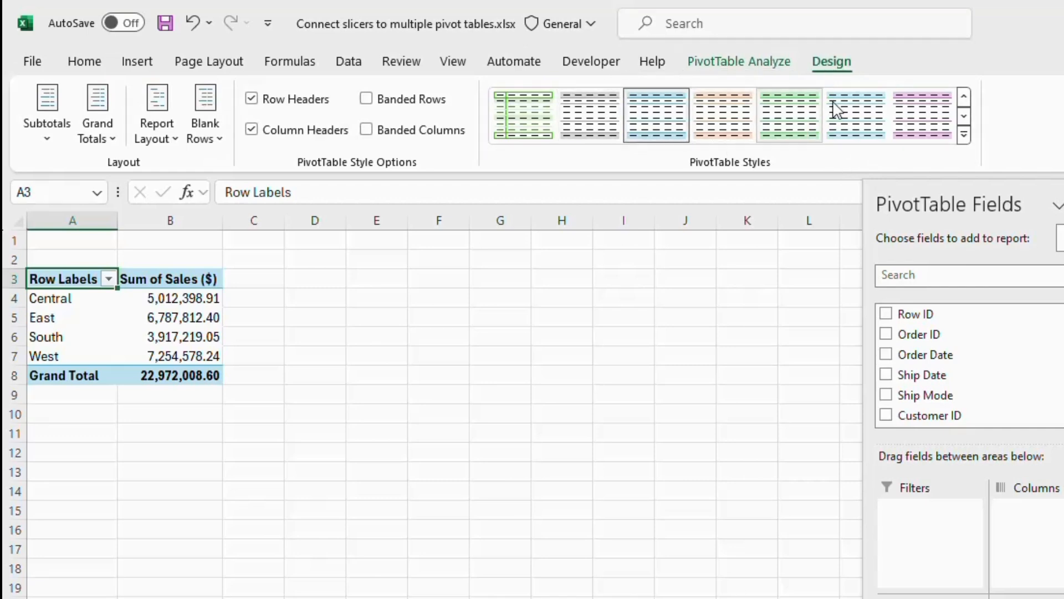
left_click(169, 145)
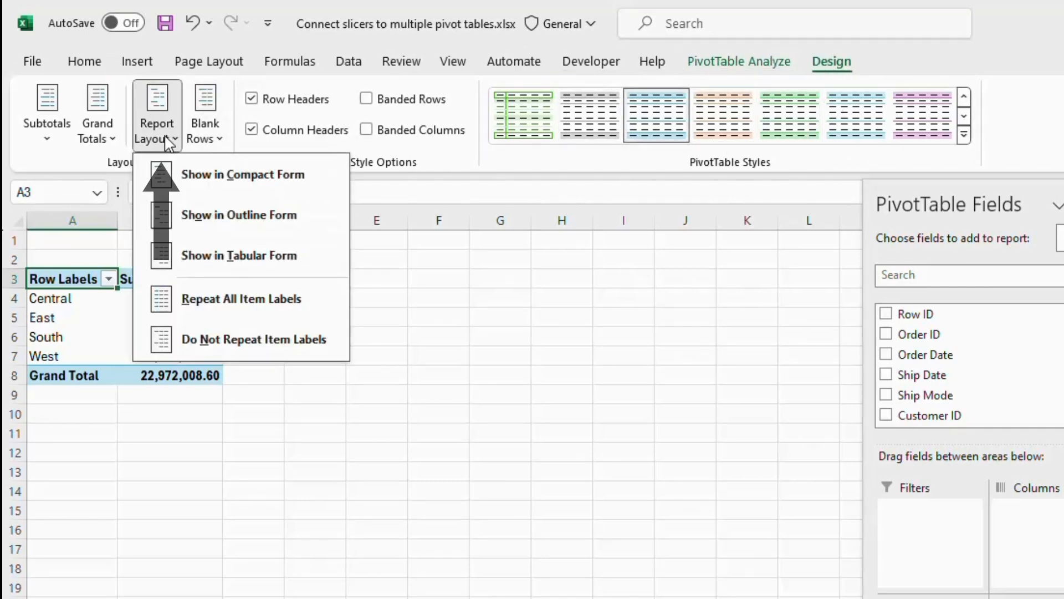
left_click(252, 256)
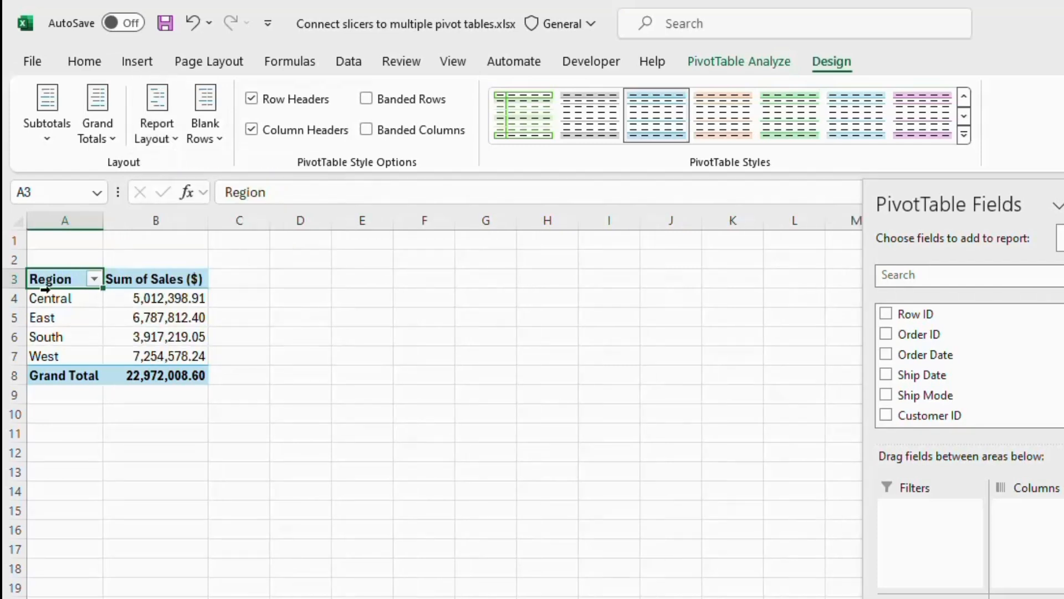
left_click(260, 432)
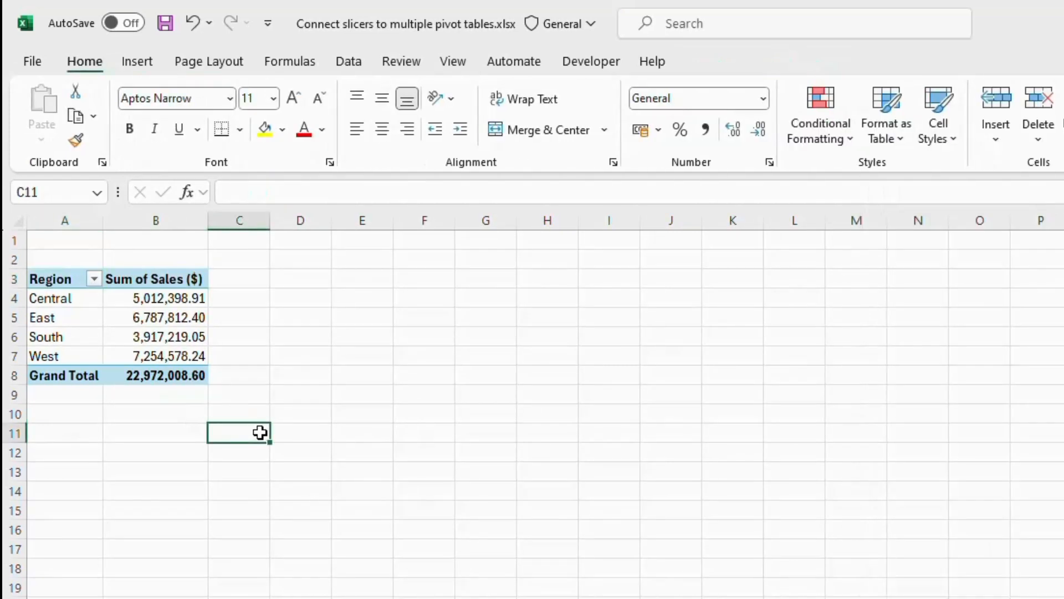
Copy the whole Region pivot table to cell D3 and widen columns D and E to fit its contents.
left_click(66, 283)
key("shift+Right")
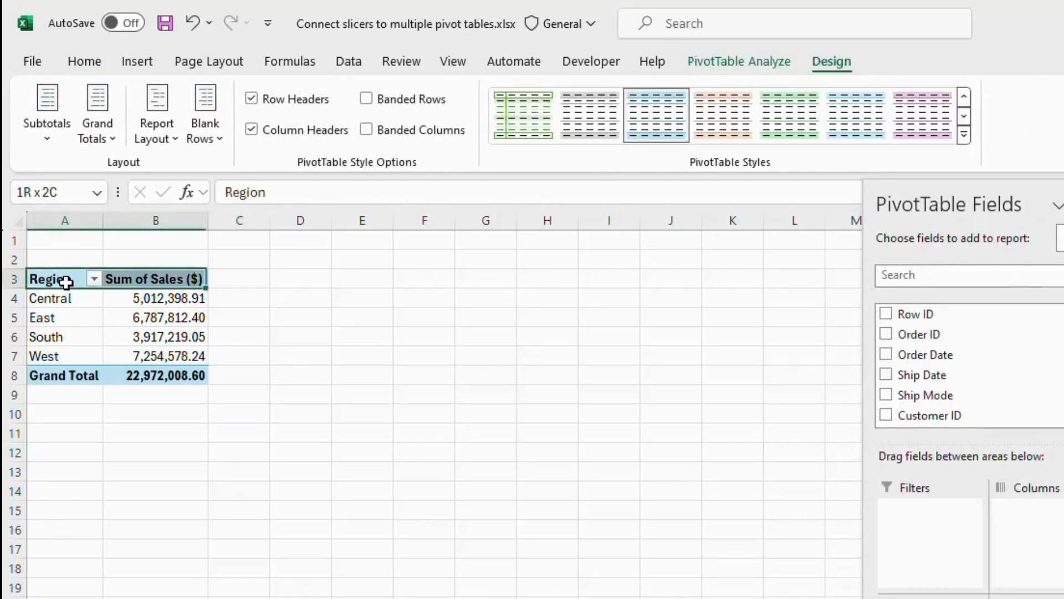
key("shift+Down")
key("ctrl+shift+Down")
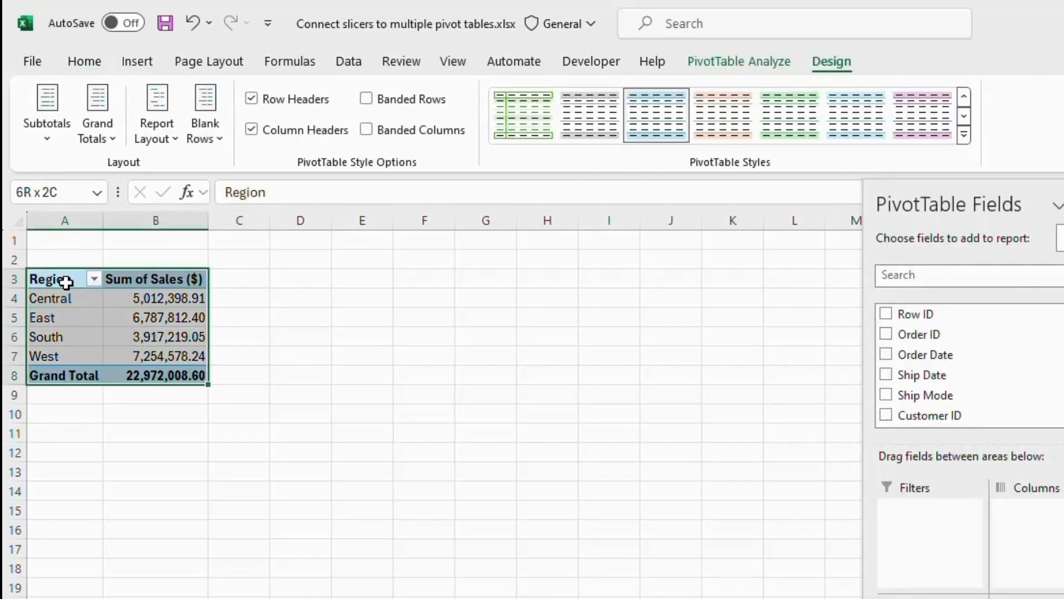
key("ctrl+c")
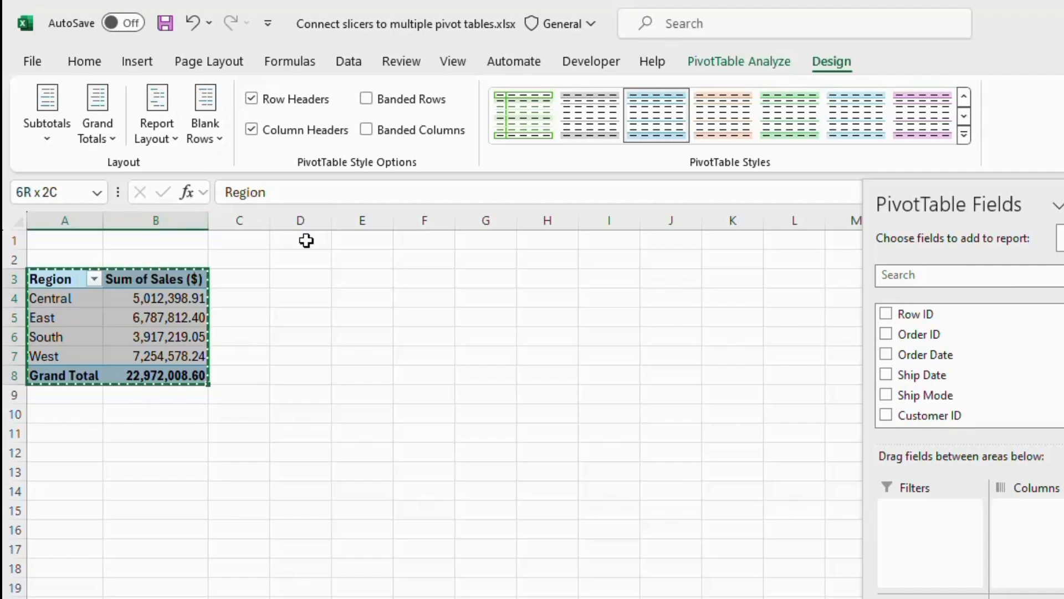
left_click(305, 276)
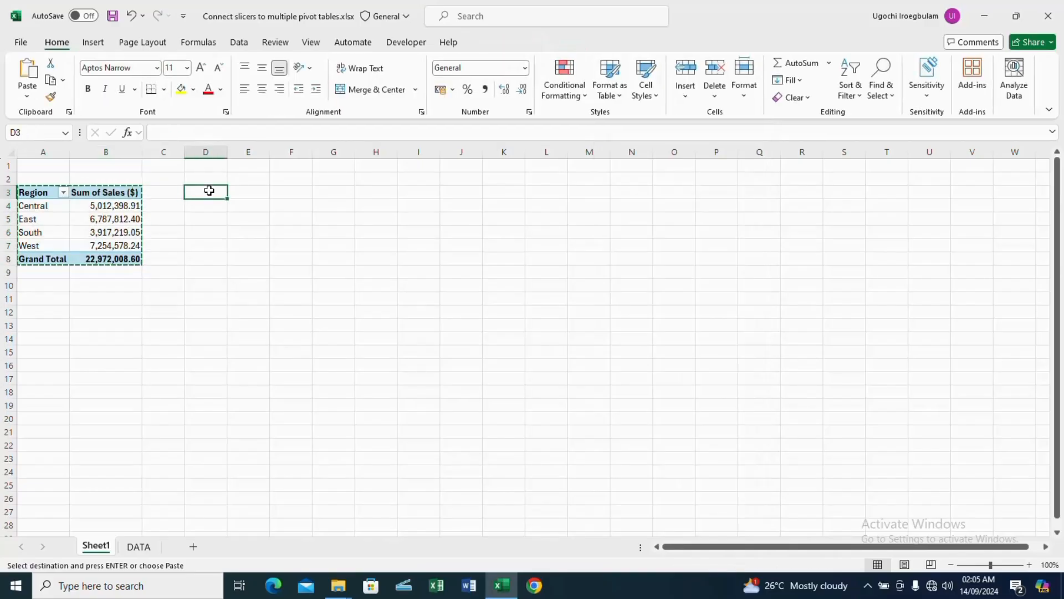
key("ctrl+v")
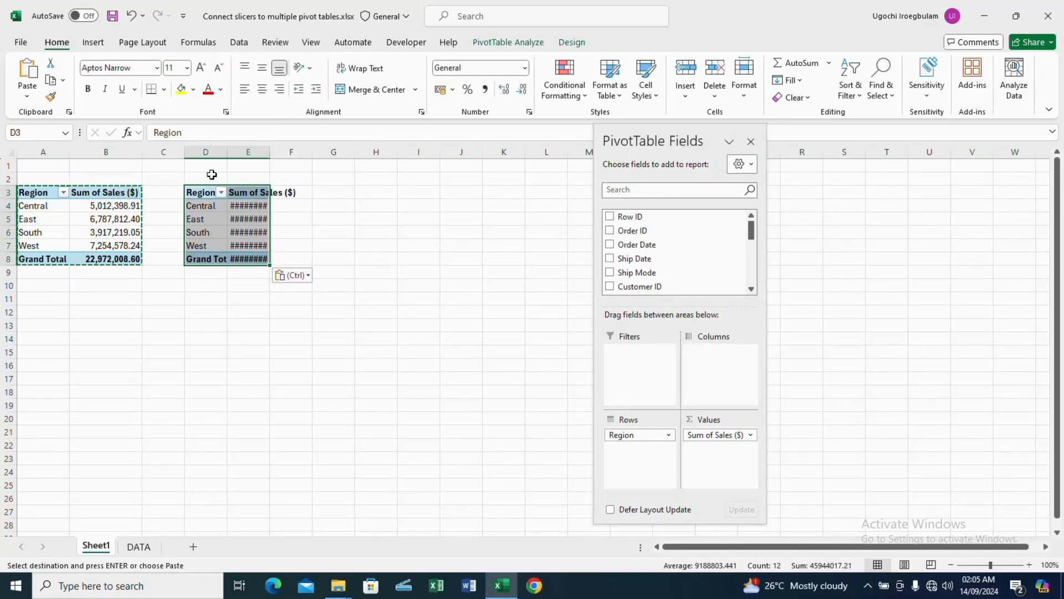
left_click_drag(227, 153, 336, 148)
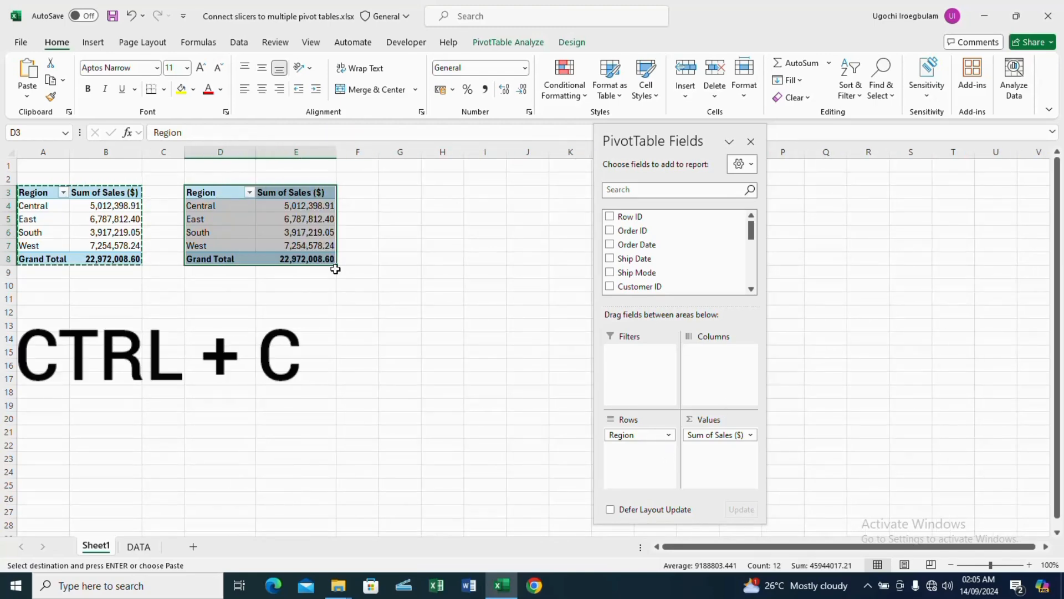
Paste another copy of the pivot table at cell G3.
key("ctrl+c")
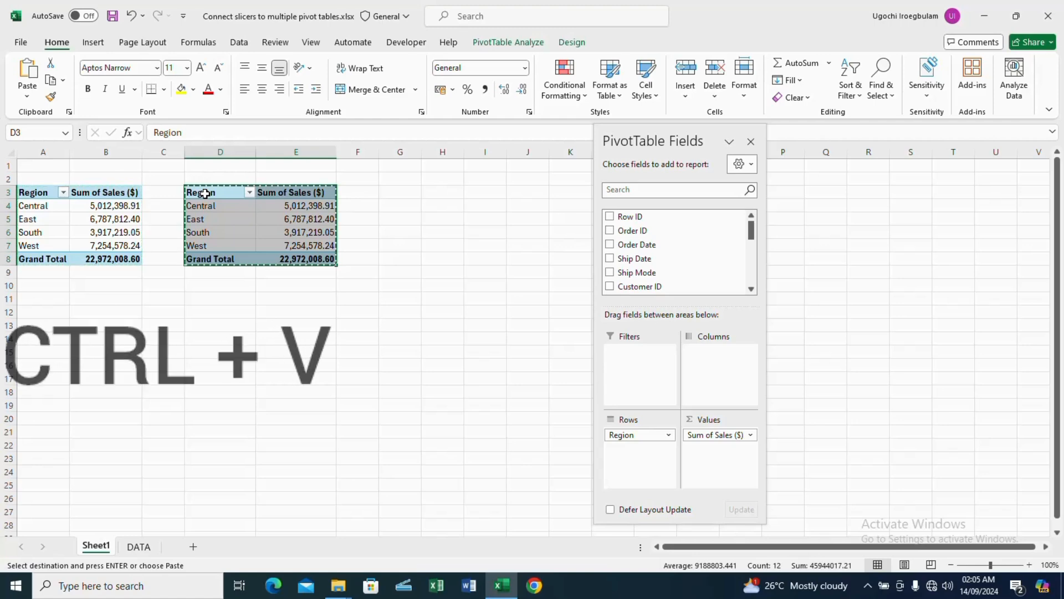
left_click(405, 192)
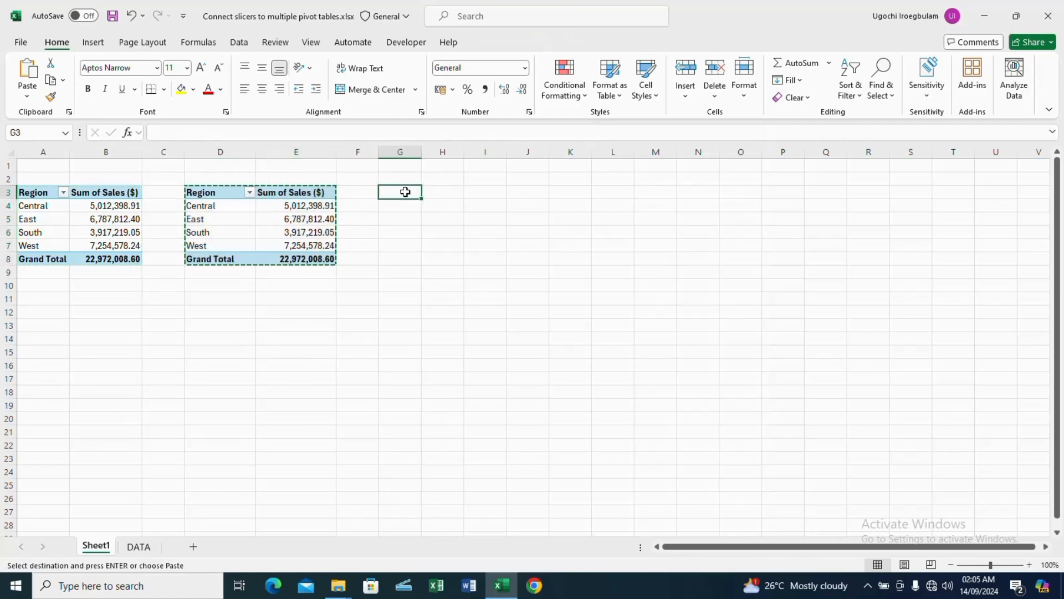
key("ctrl+v")
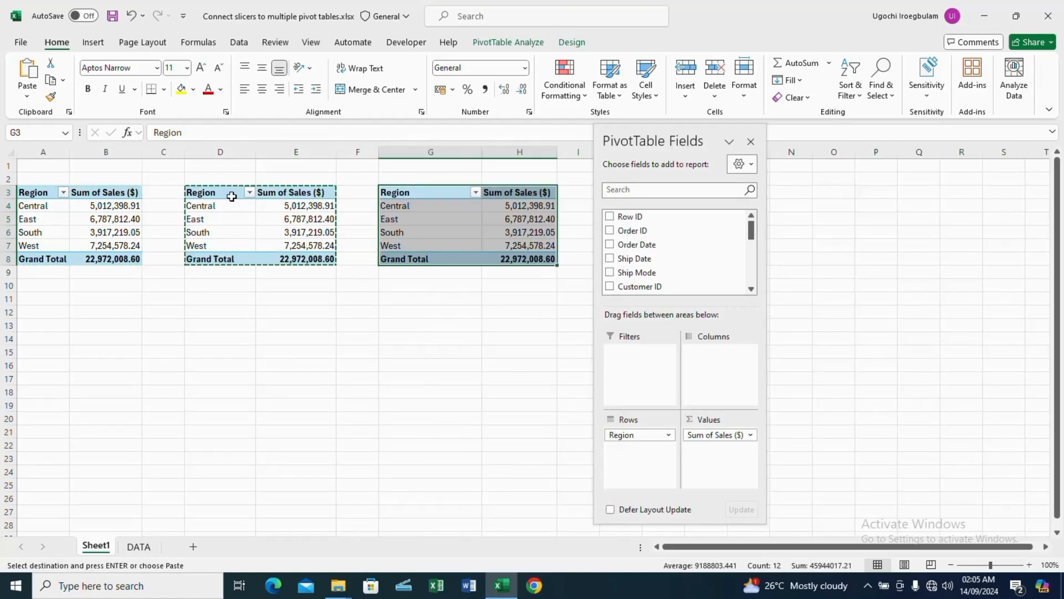
Replace Region with Segment as the row field of the pivot table at D3.
left_click(223, 192)
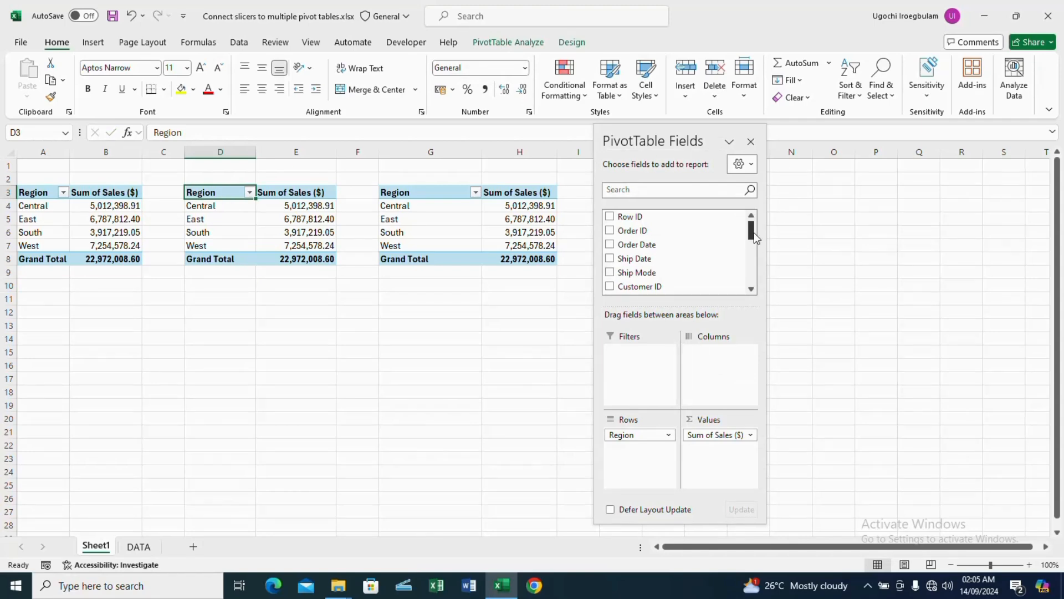
left_click_drag(754, 237, 753, 247)
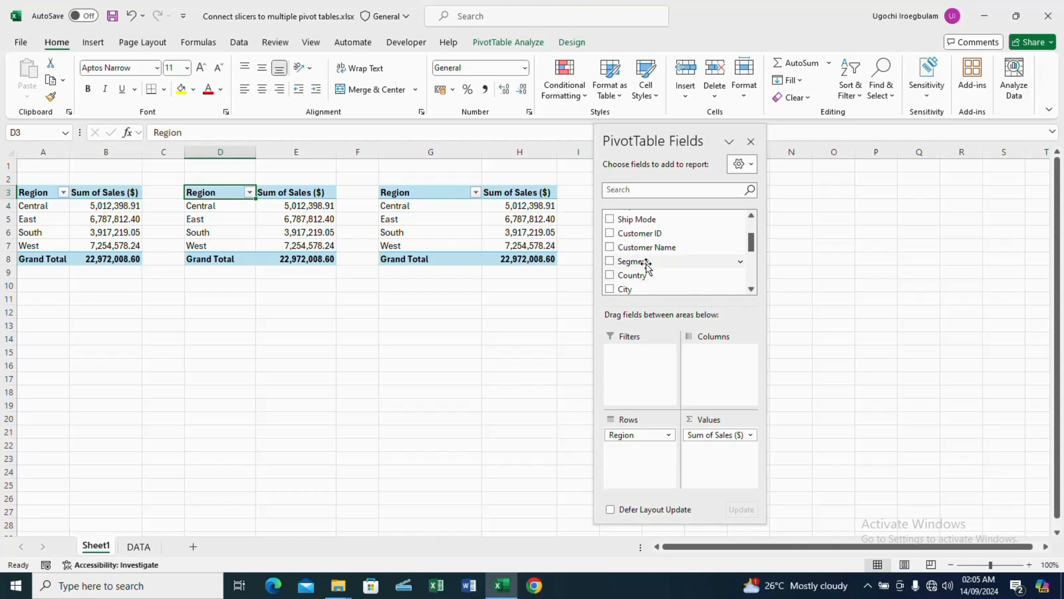
left_click_drag(646, 281, 658, 251)
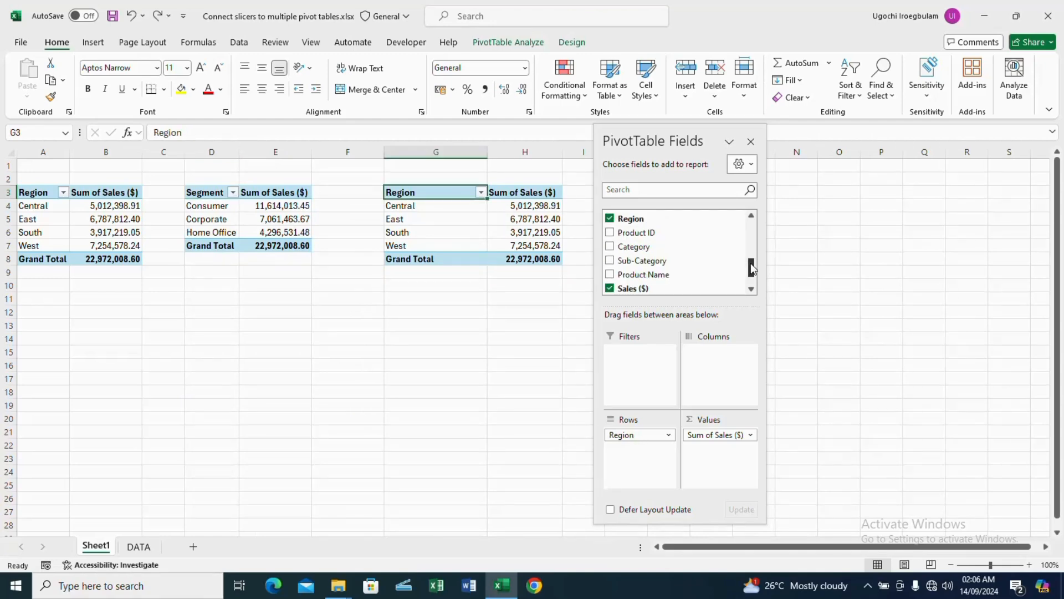
Replace Region with Category as the row field of the pivot table at G3.
left_click_drag(750, 263, 753, 281)
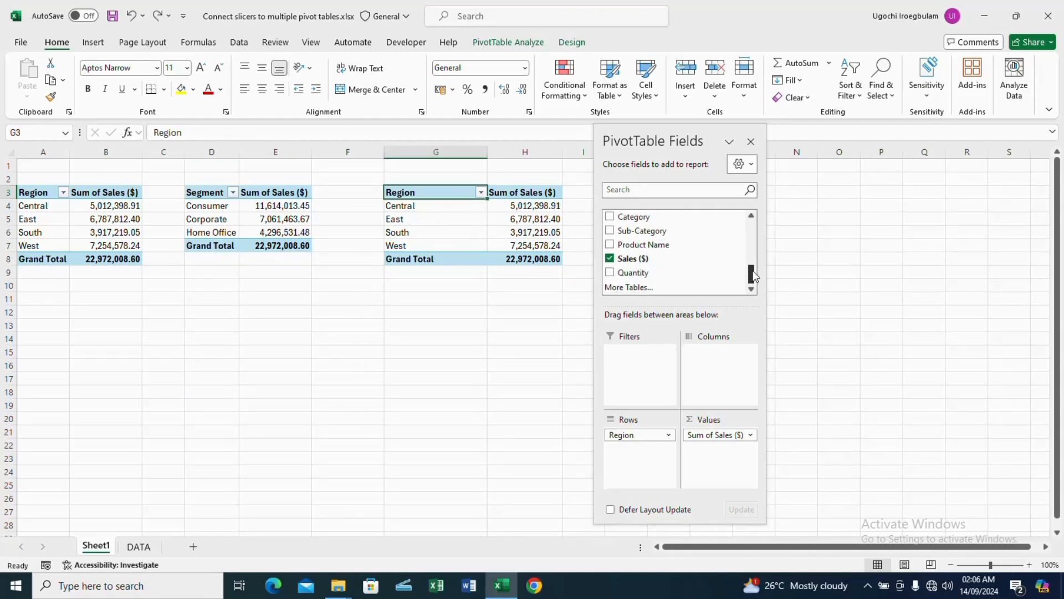
left_click(652, 221)
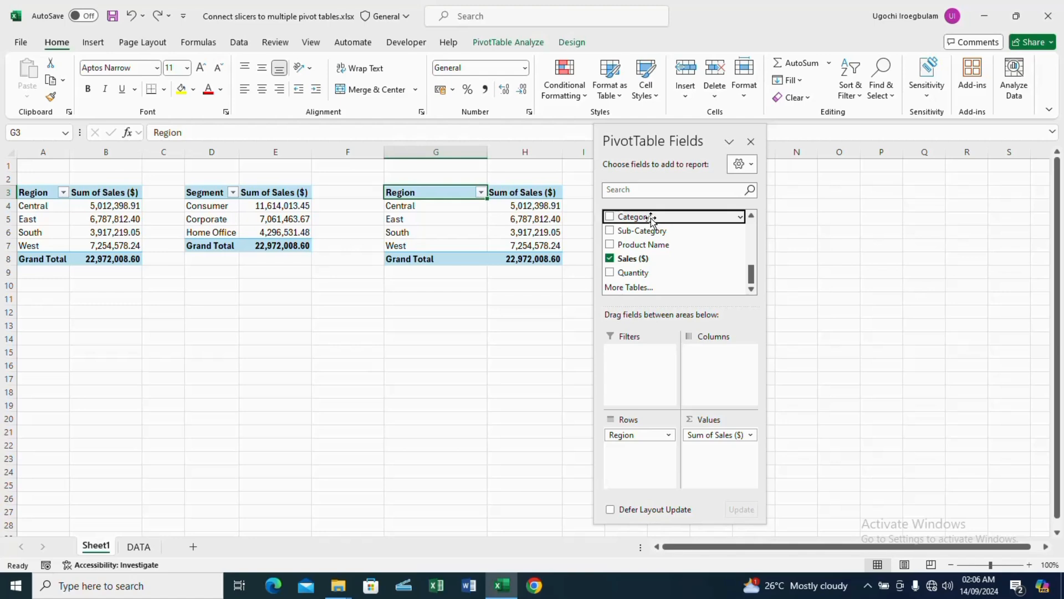
left_click_drag(652, 221, 644, 447)
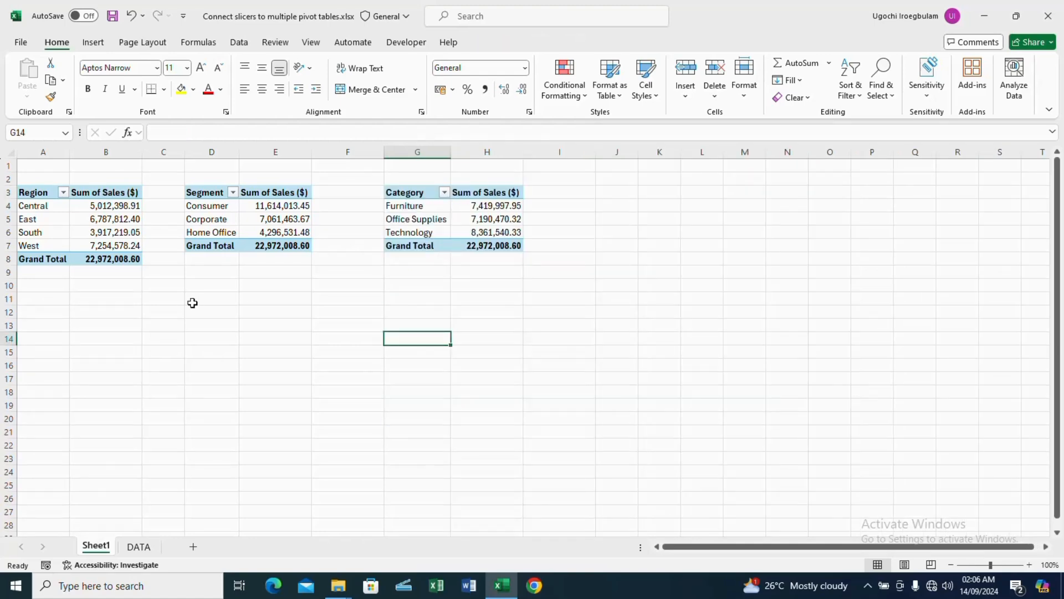
left_click(297, 269)
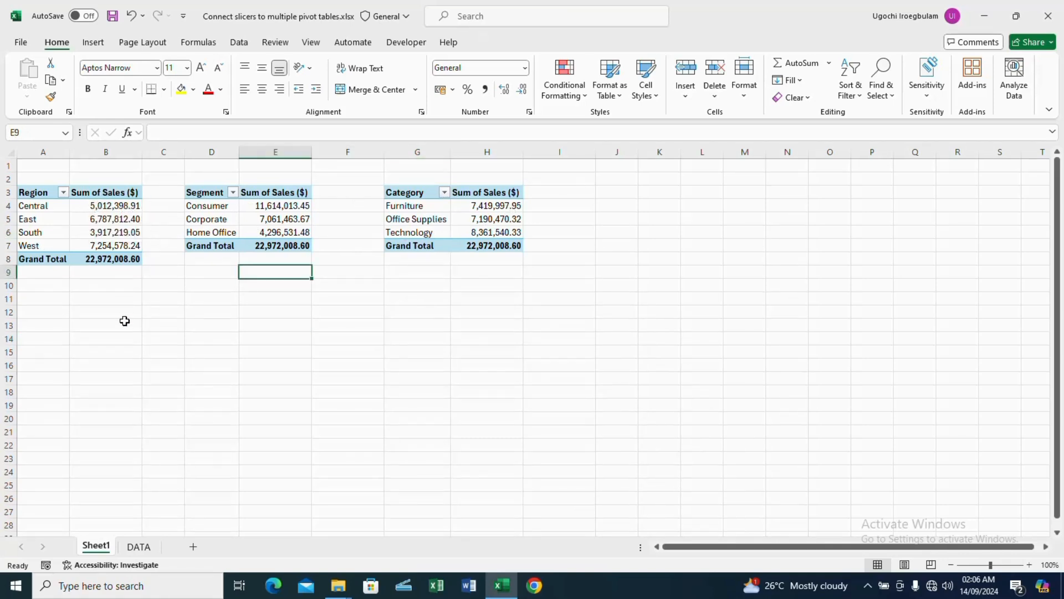
left_click(134, 295)
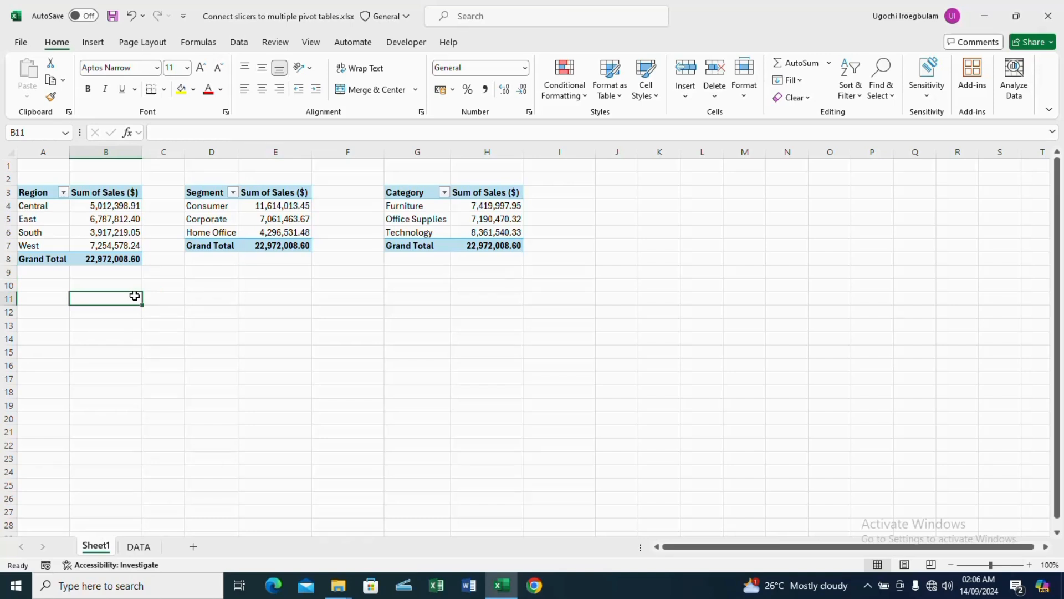
Add an Order Date slicer from the Region pivot table and place it below the Category pivot table, starting near row 11.
left_click(96, 217)
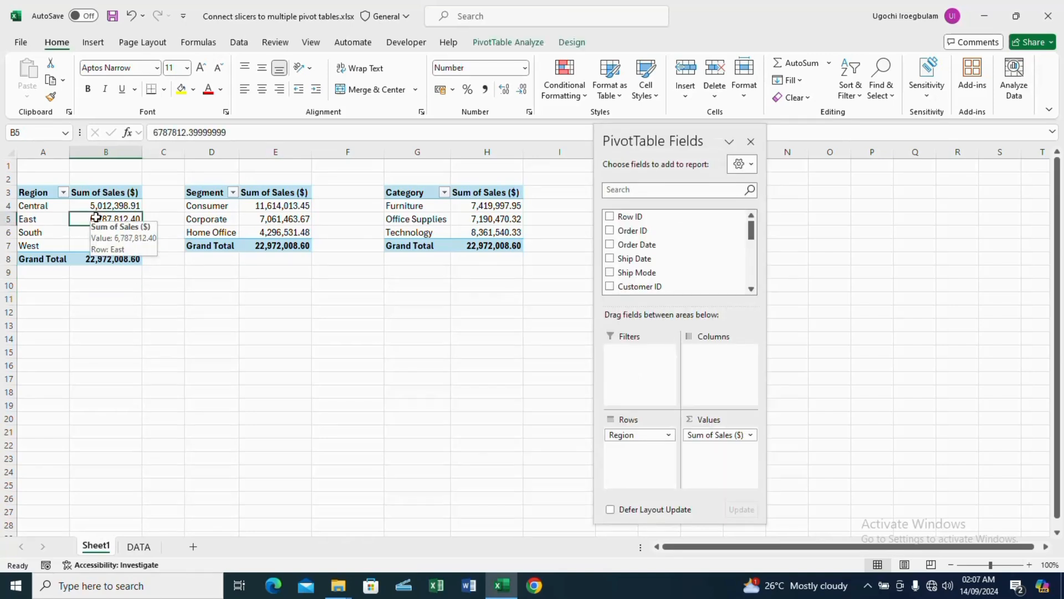
right_click(667, 247)
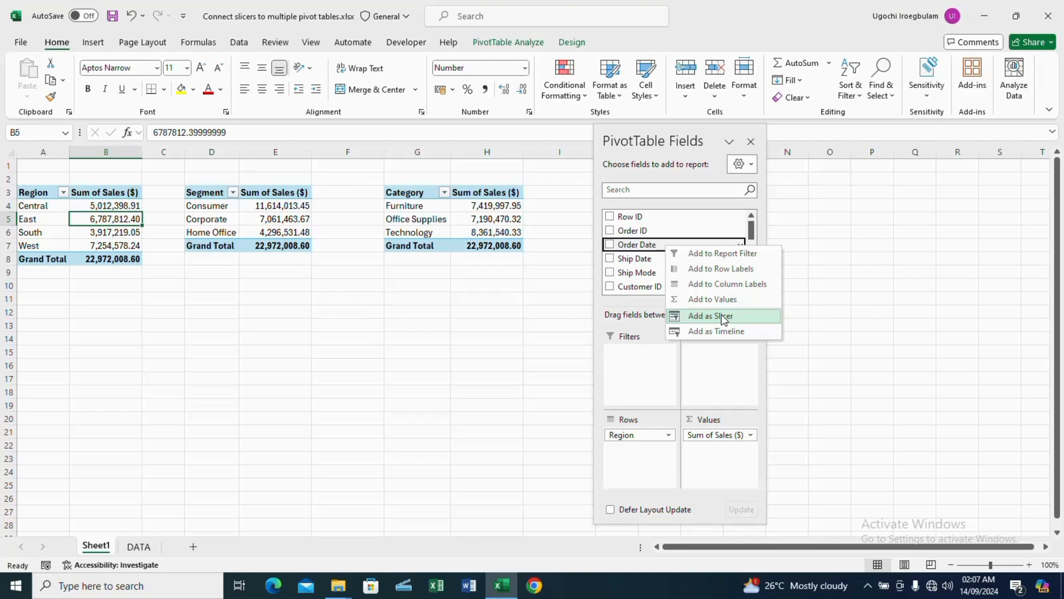
left_click(722, 317)
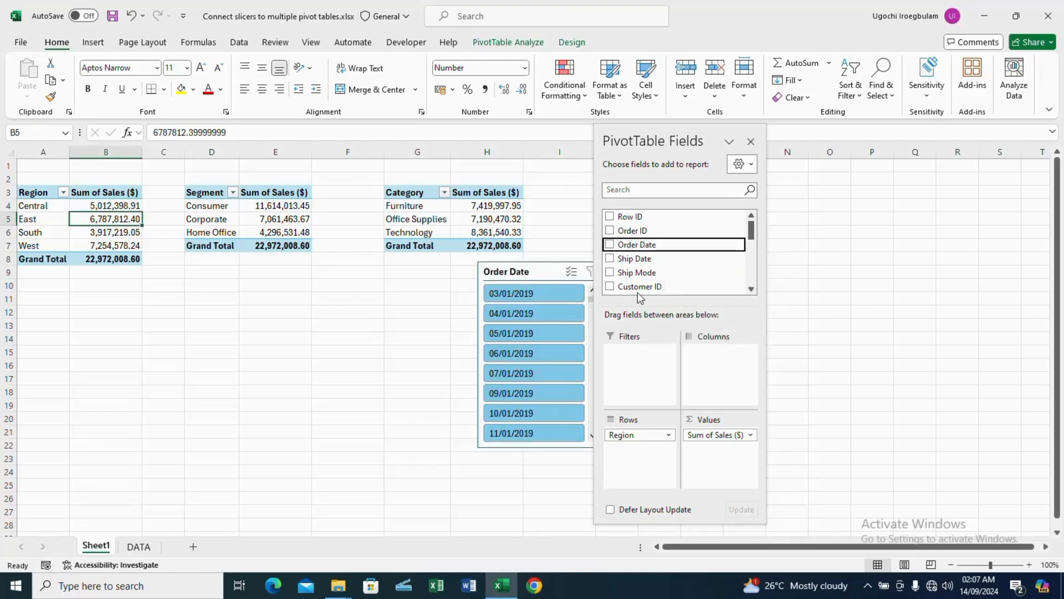
left_click_drag(540, 268, 416, 302)
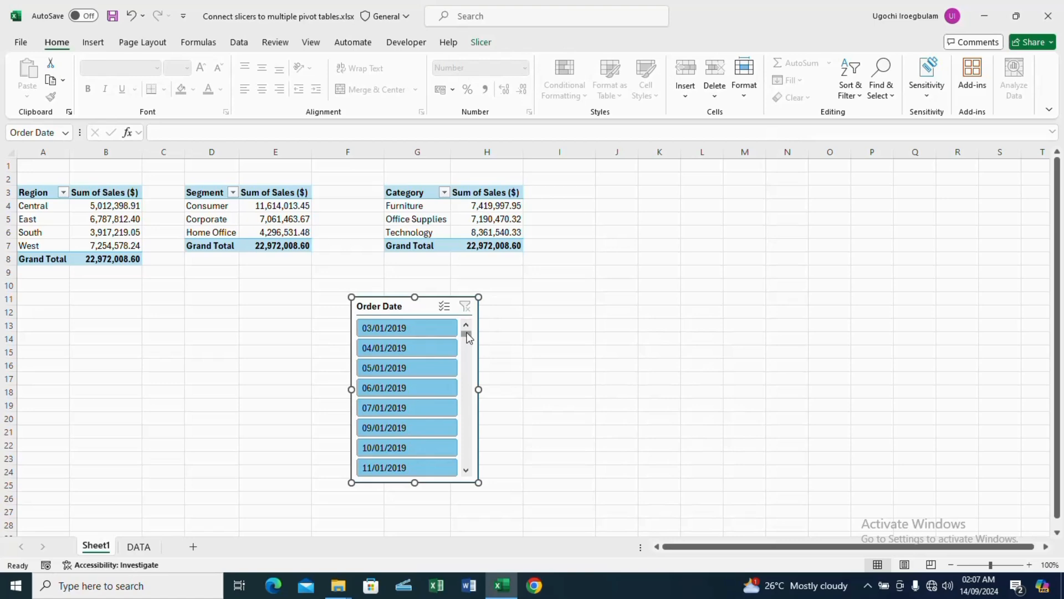
left_click_drag(469, 338, 466, 312)
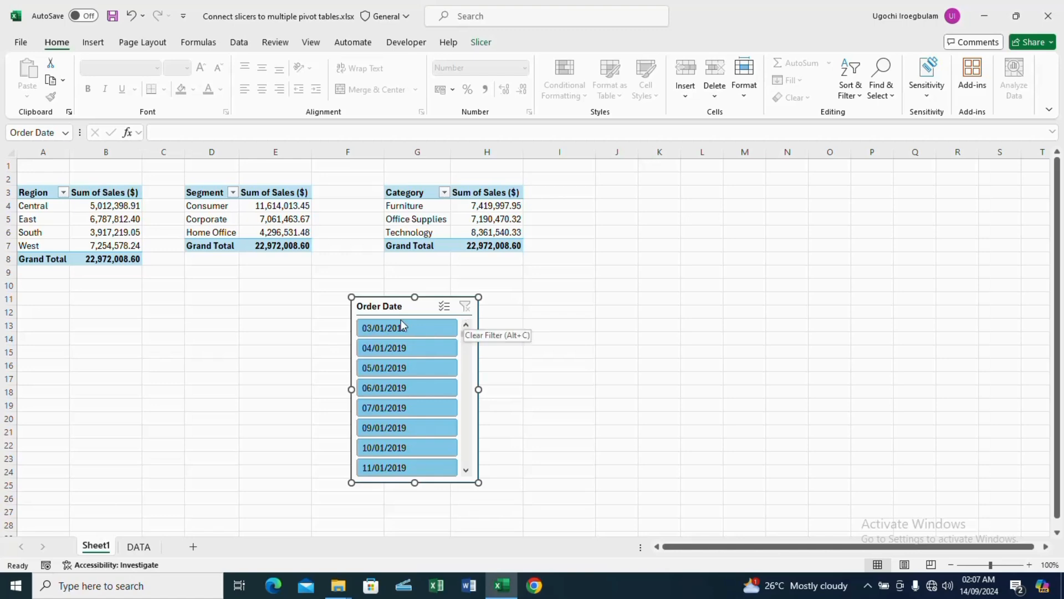
left_click(169, 363)
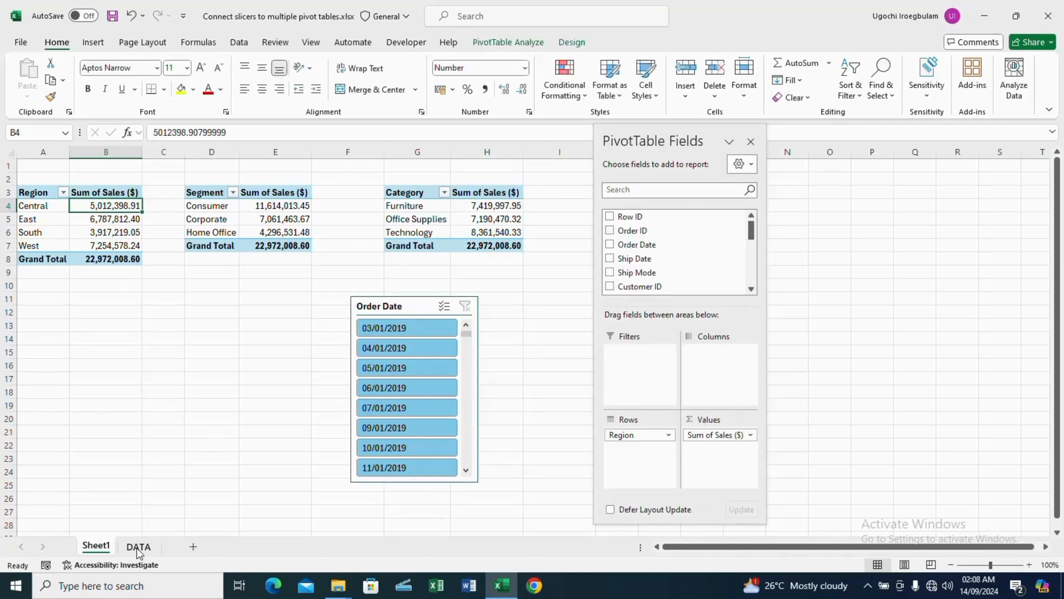
Insert a column before Ship Date on the DATA sheet and set its header to Years.
left_click(138, 547)
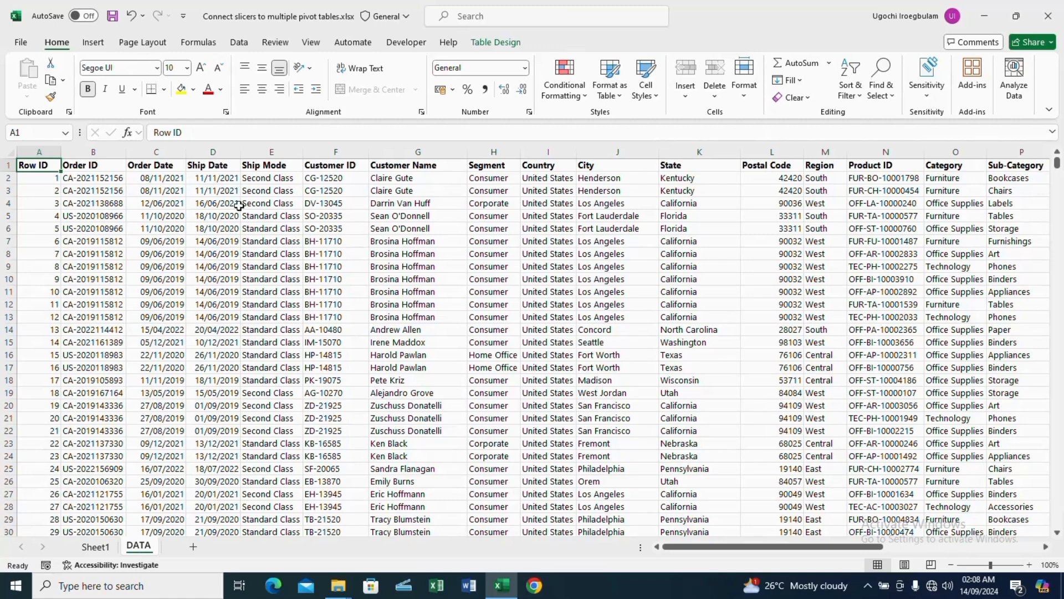
left_click(210, 152)
right_click(211, 157)
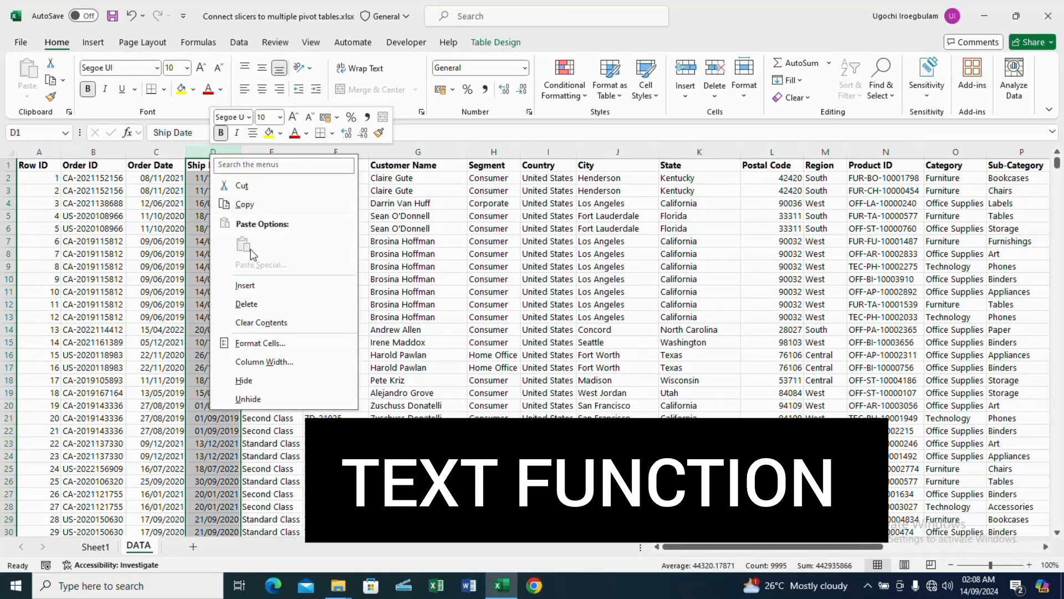
left_click(252, 285)
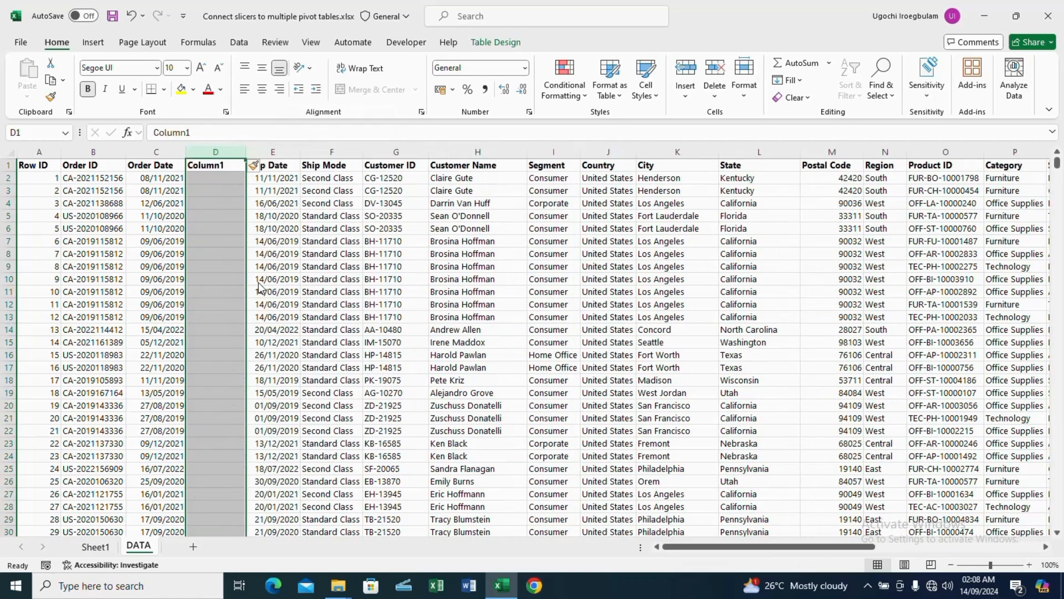
left_click(210, 164)
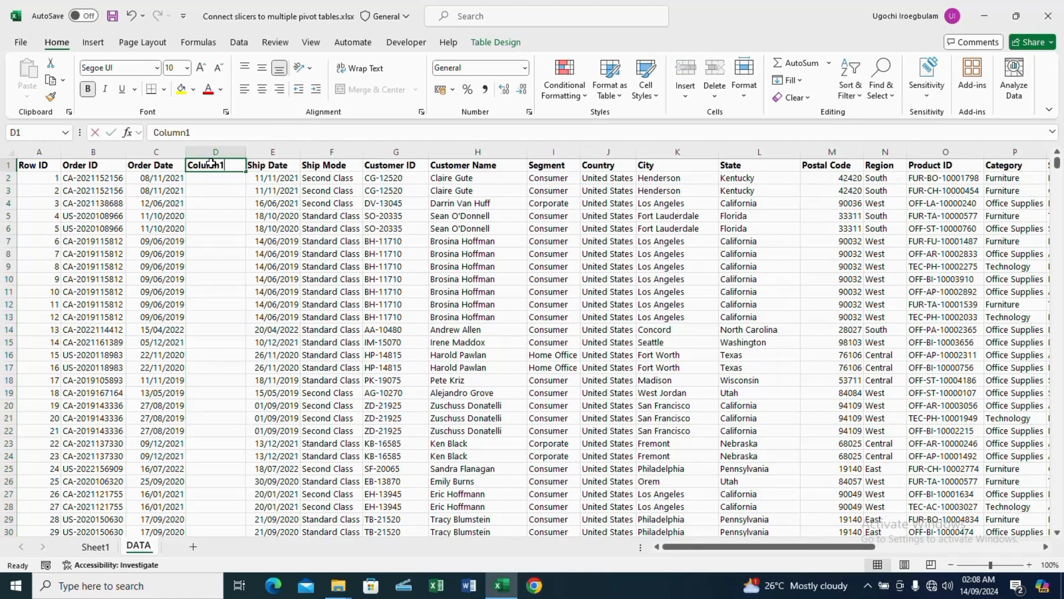
left_click(223, 176)
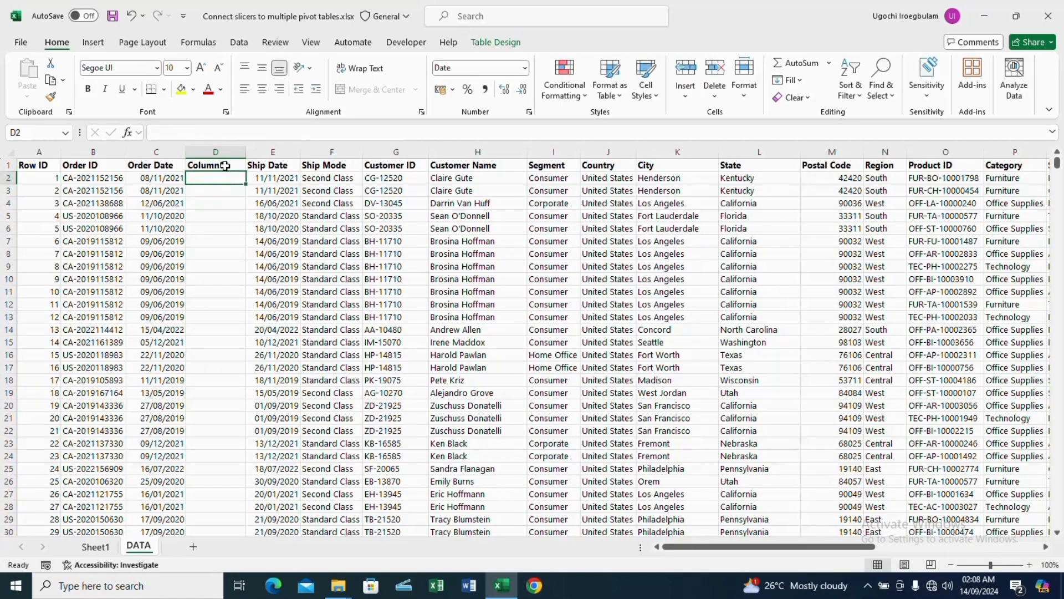
left_click(225, 166)
type("Years")
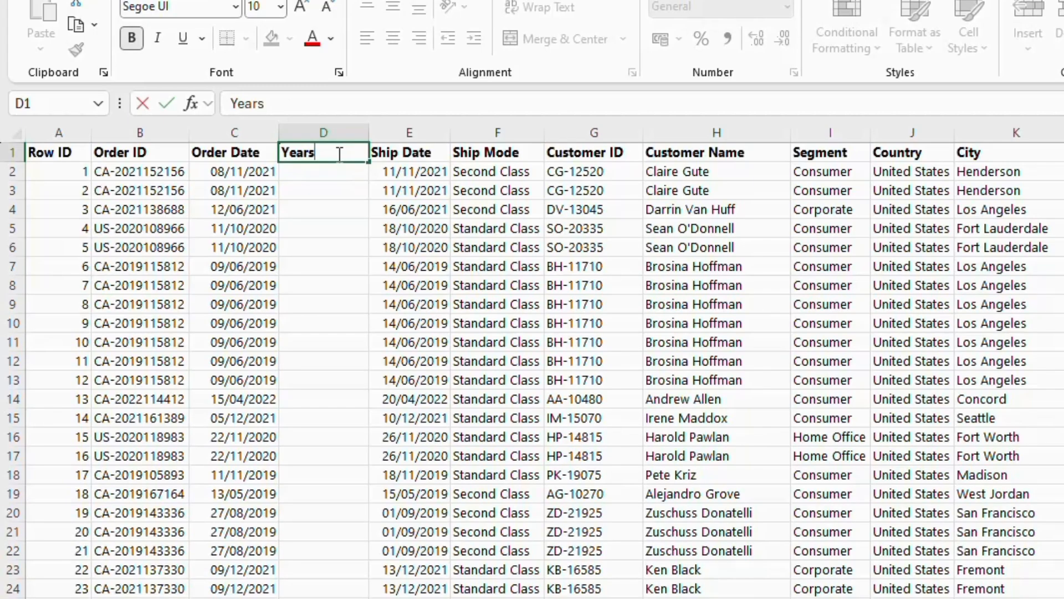
Fill the Years column with the formula =TEXT([@[Order Date]],"yyyy"), entered in D2.
left_click(222, 182)
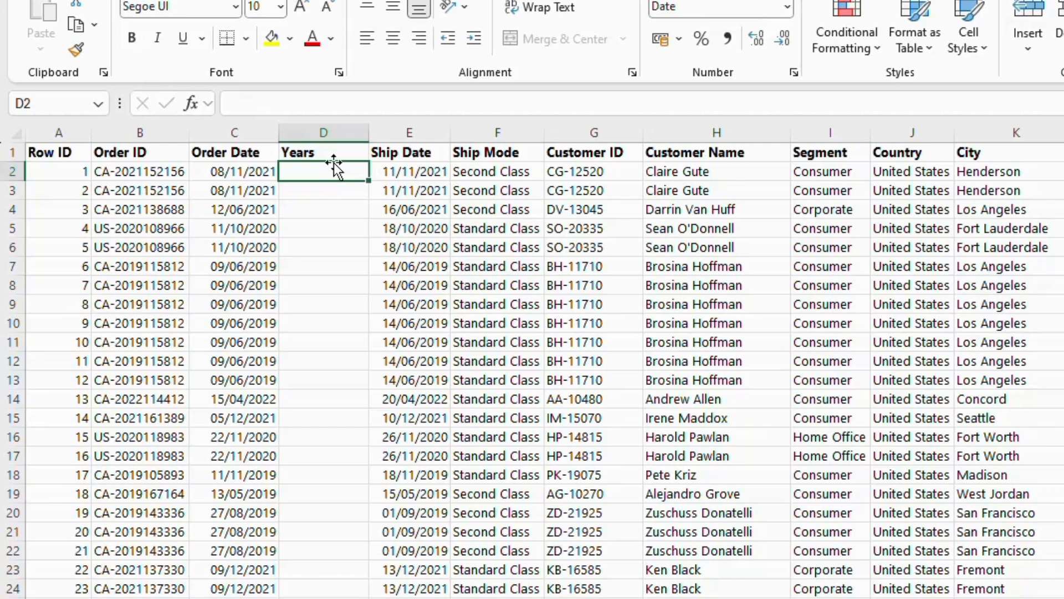
type("=t")
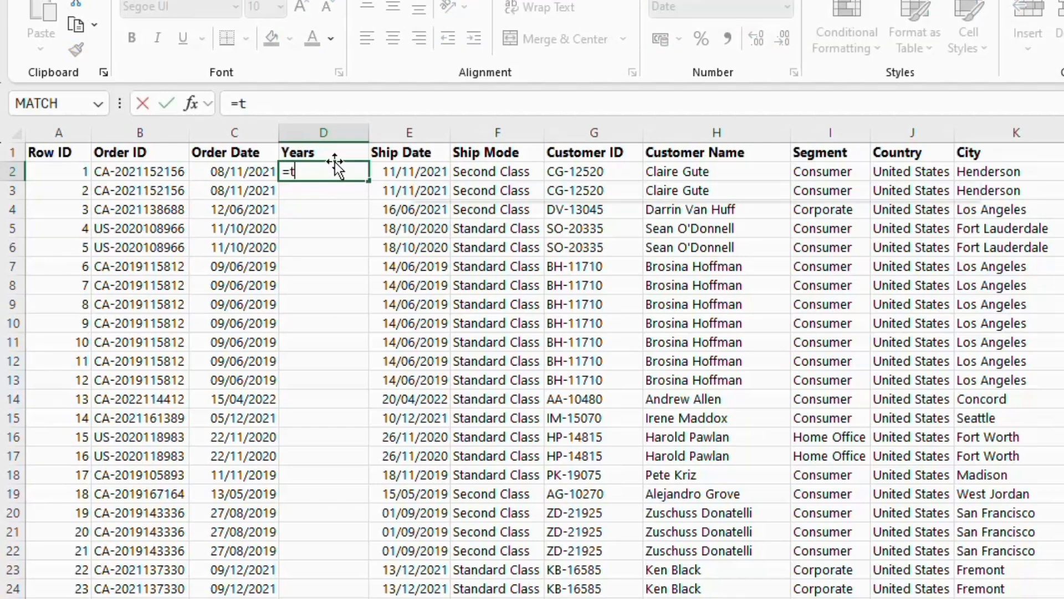
type("ext")
key("Tab")
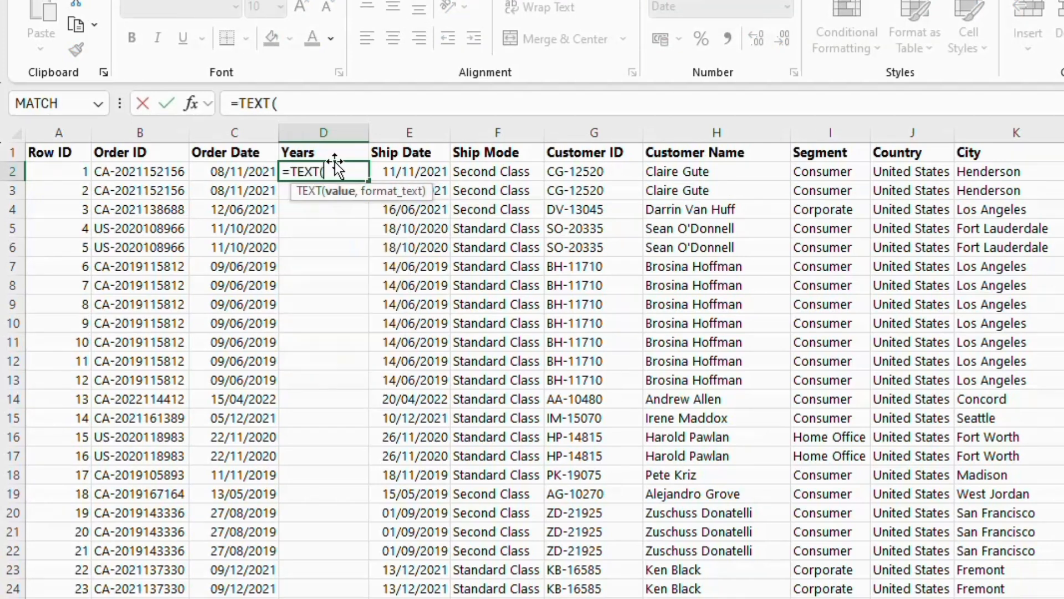
left_click(236, 172)
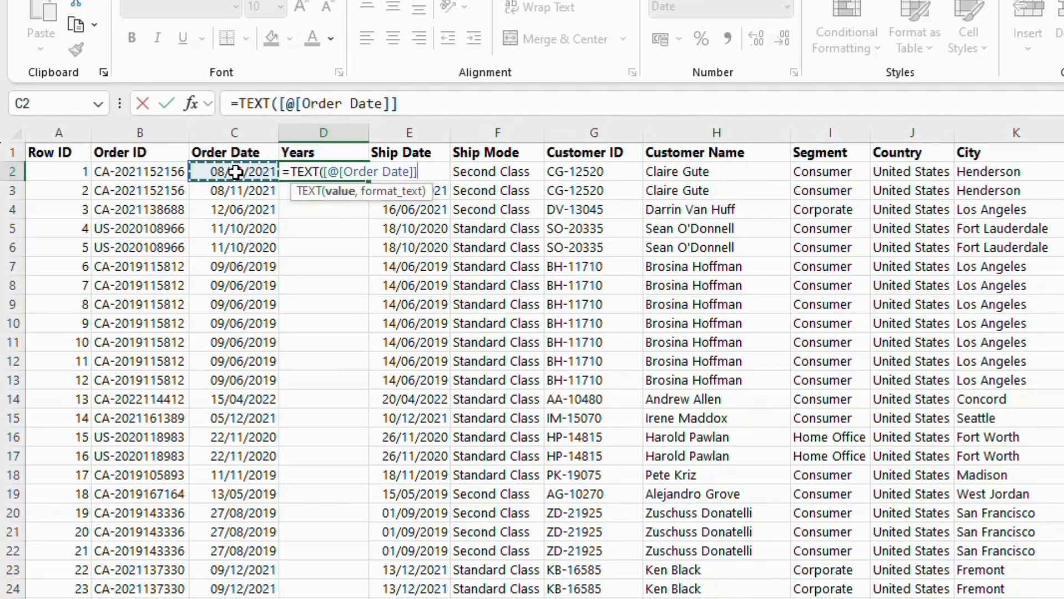
type(",")
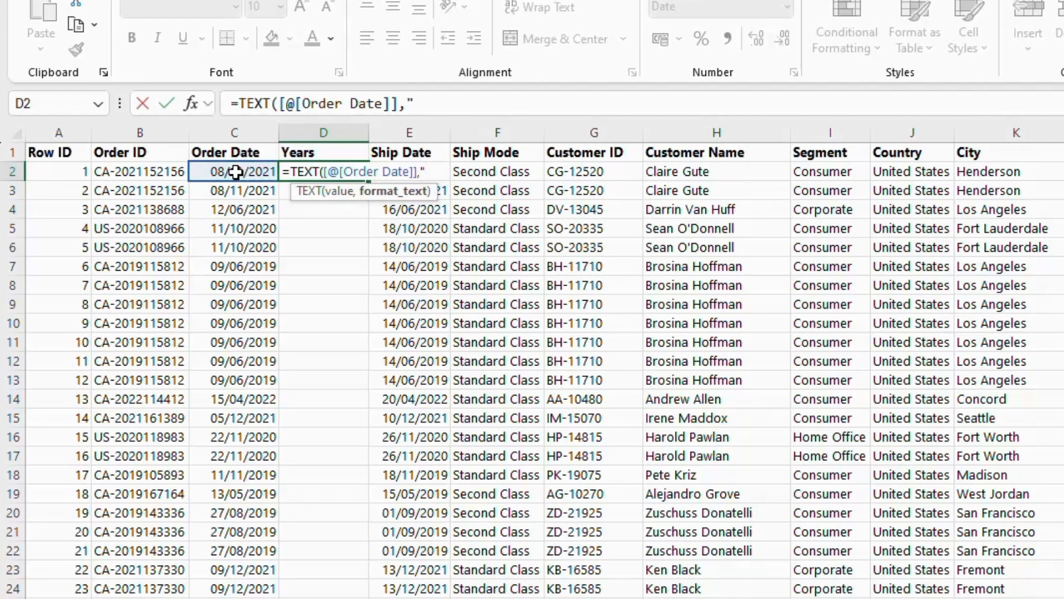
type("\"yyyy")
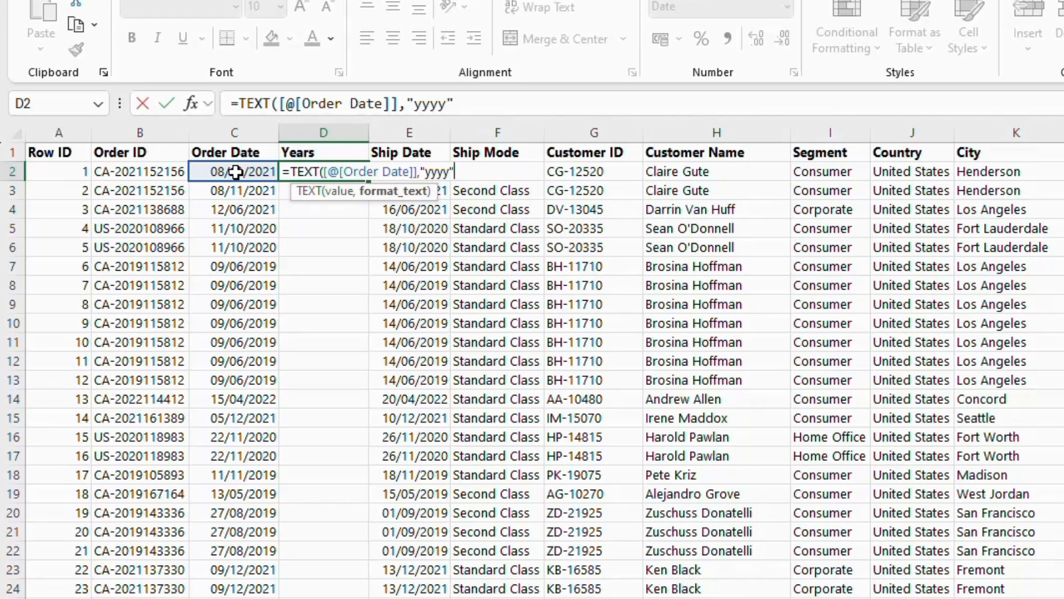
type("\")")
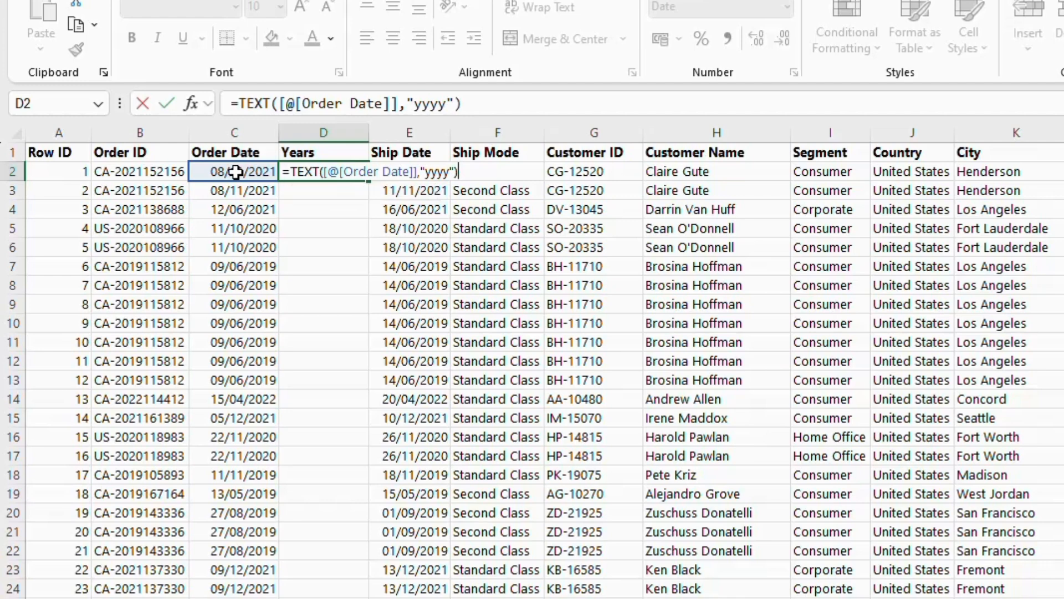
key("Return")
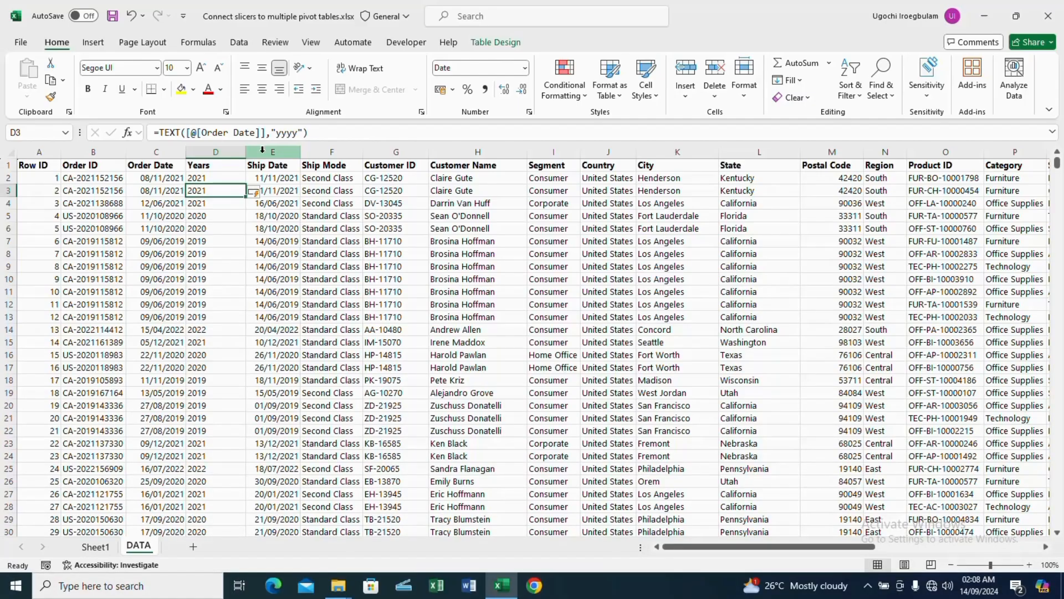
Insert another column before Ship Date and set its header to Months.
left_click(394, 130)
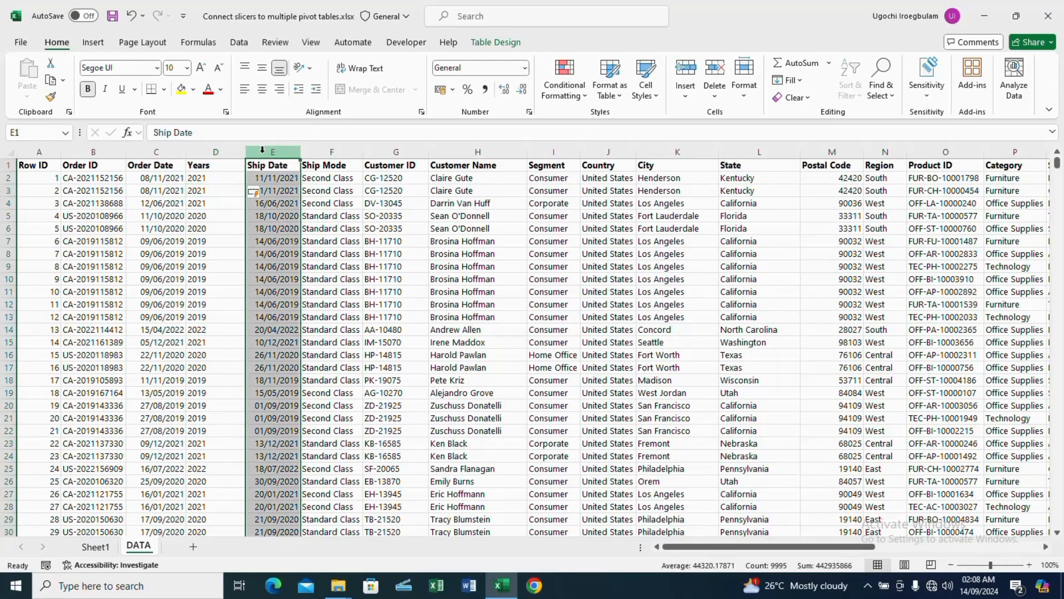
right_click(263, 151)
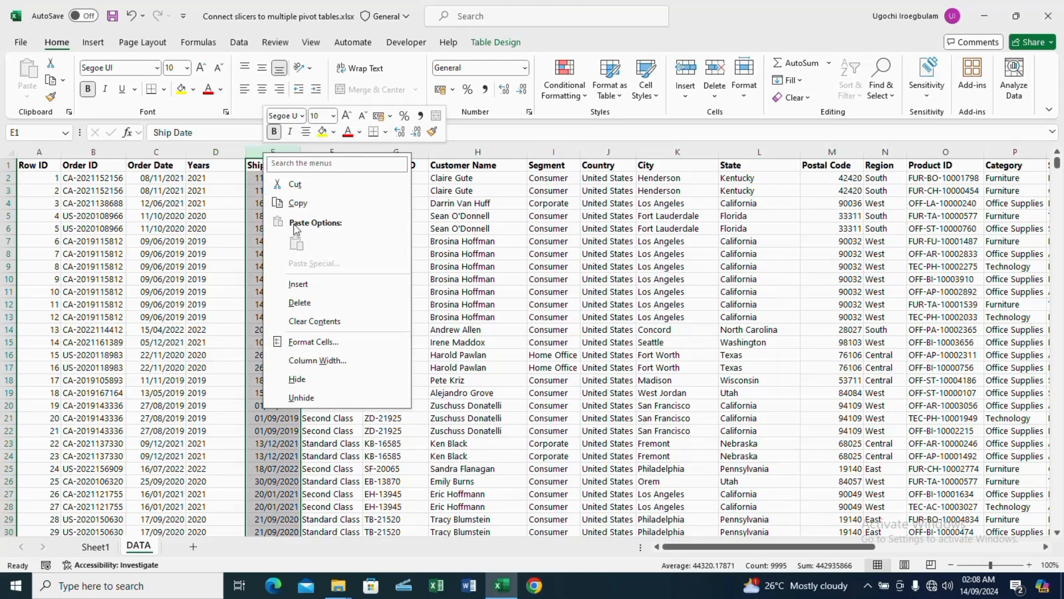
left_click(306, 288)
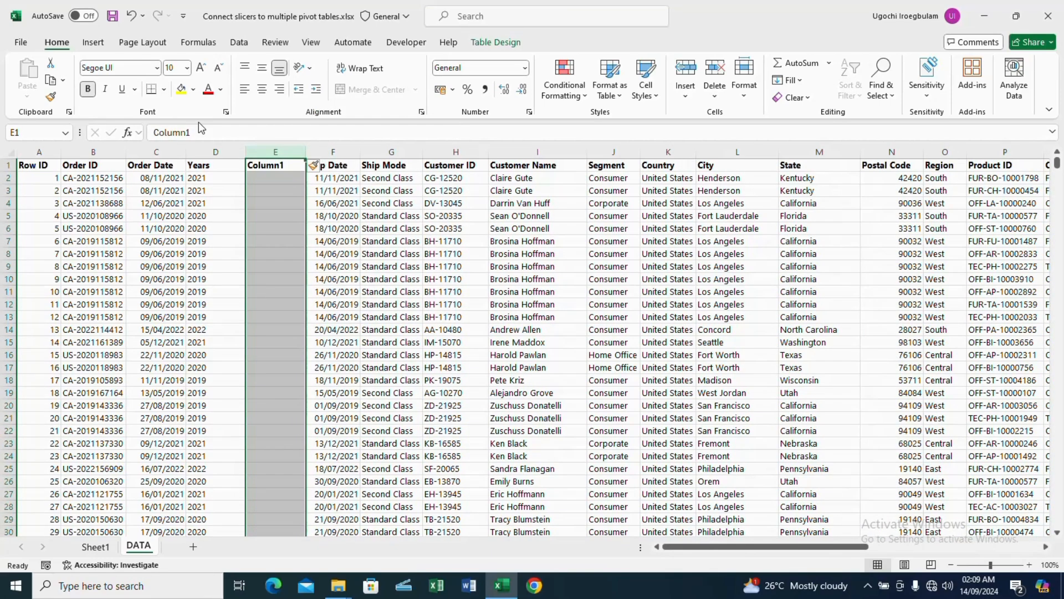
left_click(287, 165)
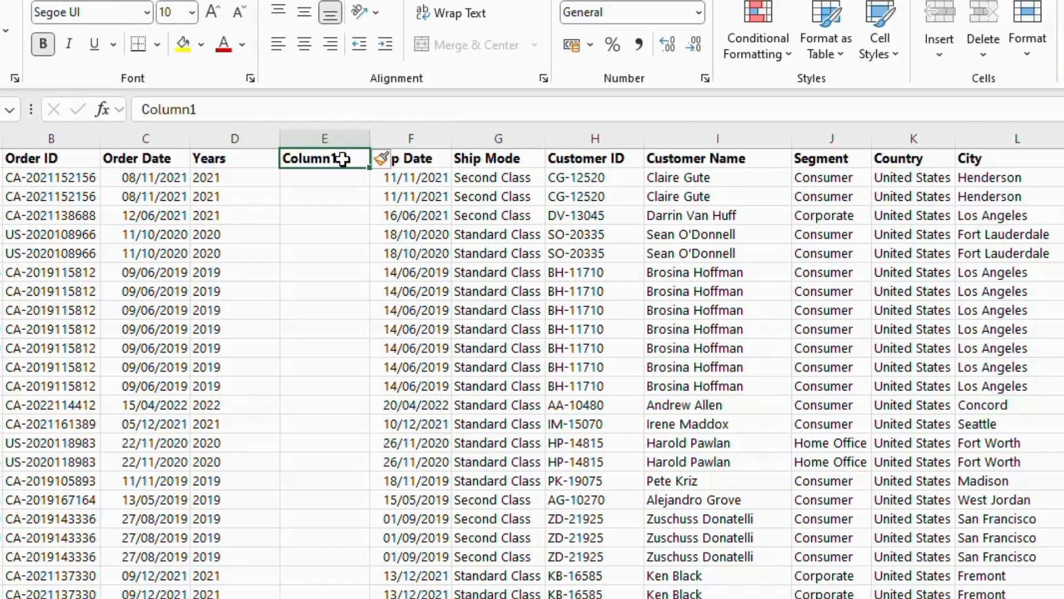
type("Months")
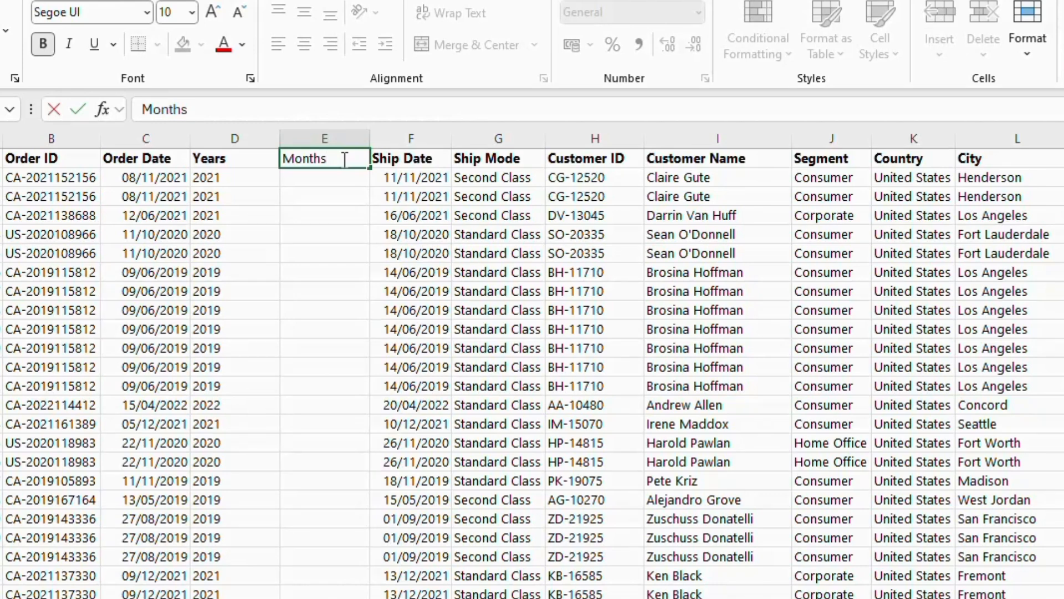
key("Return")
Copy the Years formula from D2 into the first data cell of the Months column, E2.
left_click(235, 175)
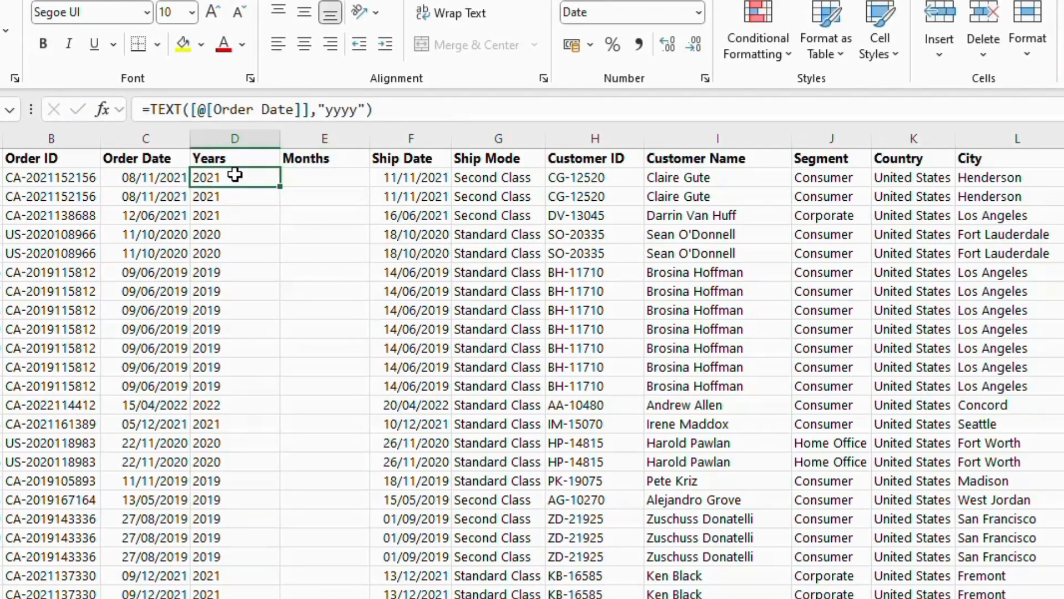
key("ctrl+c")
left_click(324, 175)
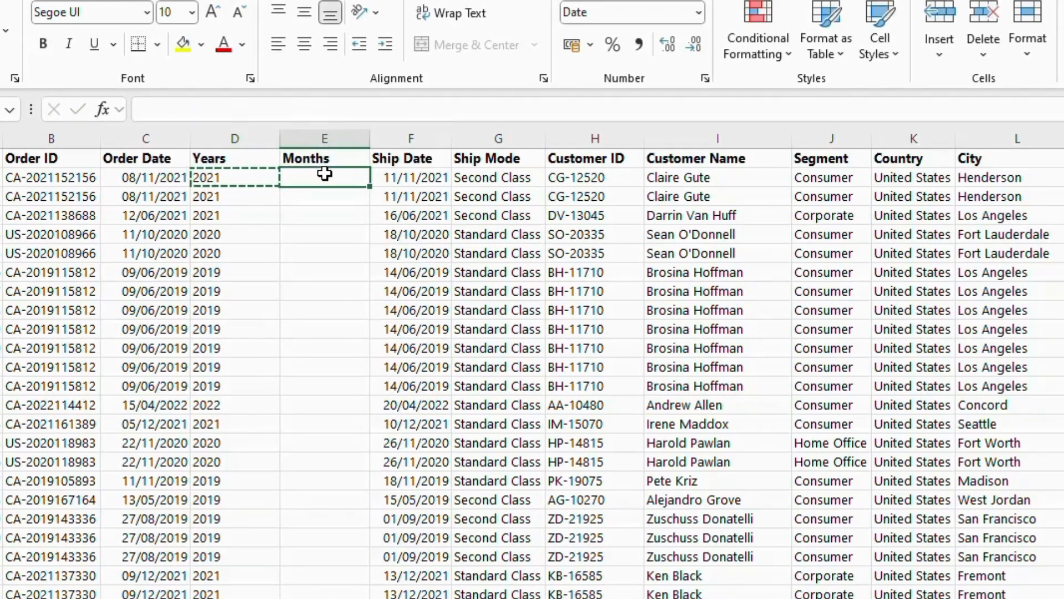
key("ctrl+v")
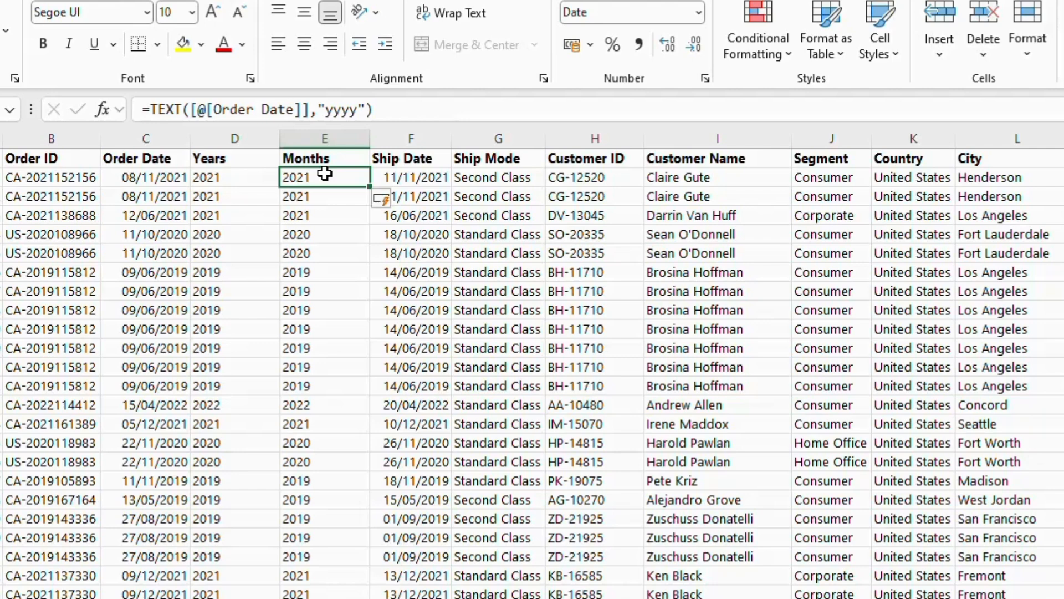
Change the format text in the Months column formula to "mmm", giving =TEXT([@[Order Date]],"mmm").
left_click(357, 108)
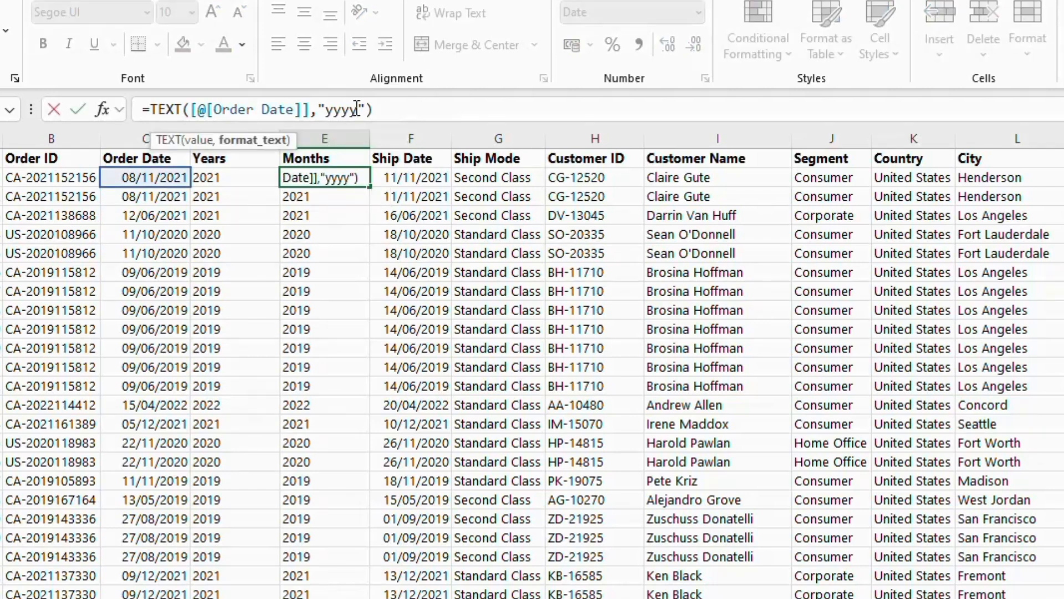
key("BackSpace")
key("BackSpace")
key("BackSpace")
key("BackSpace")
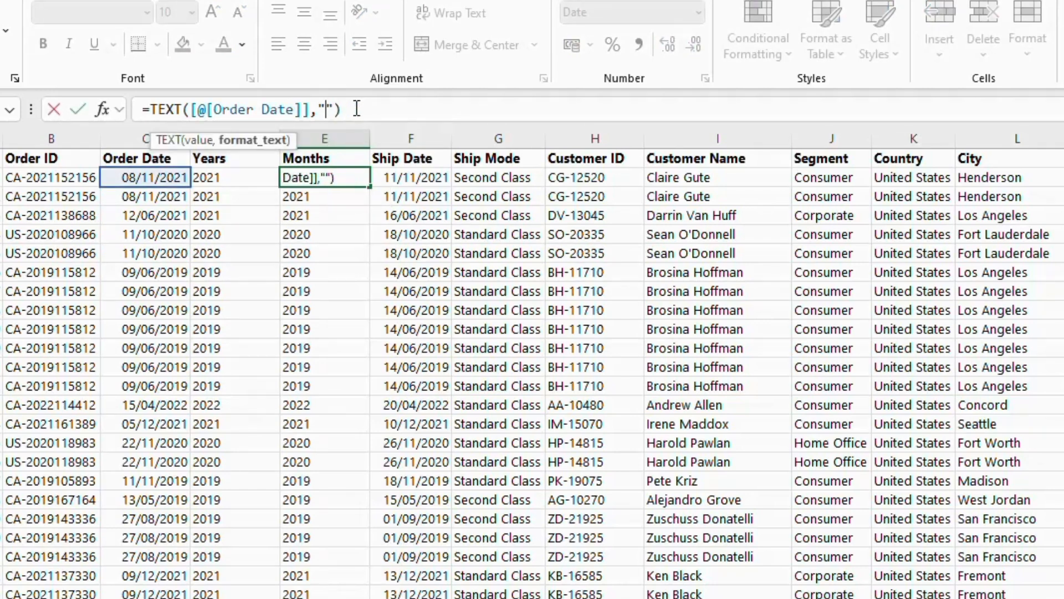
type("mmm")
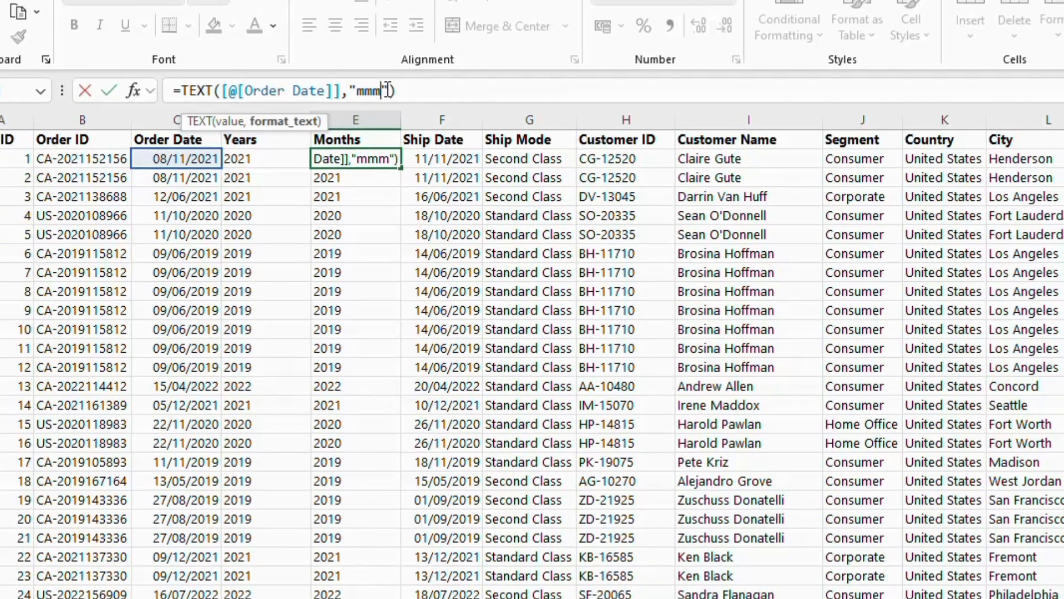
key("Return")
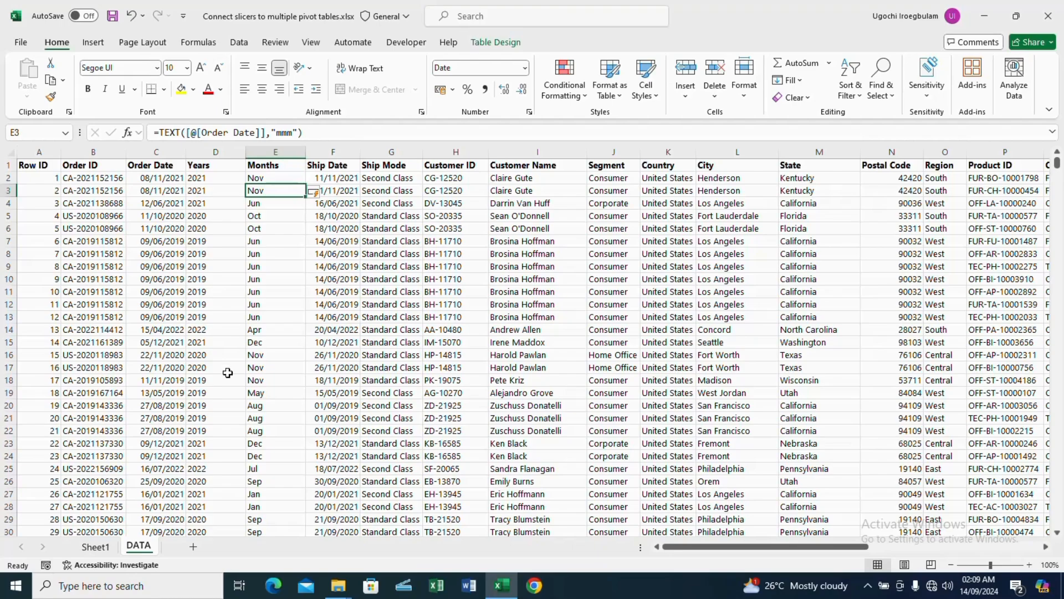
Refresh all pivot tables on Sheet1 so they pick up the new Years and Months fields.
left_click(94, 547)
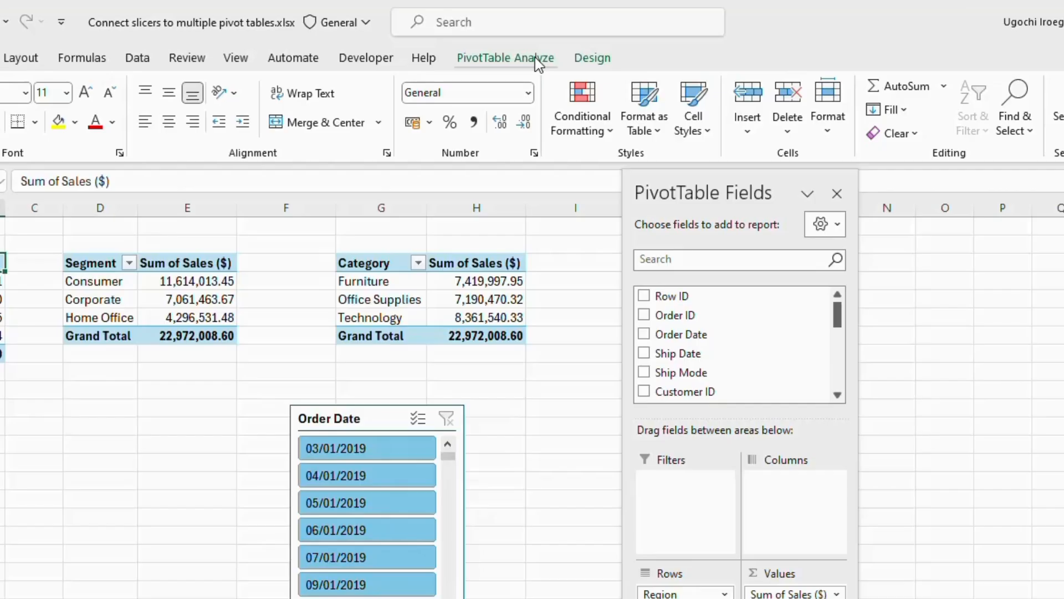
left_click(530, 42)
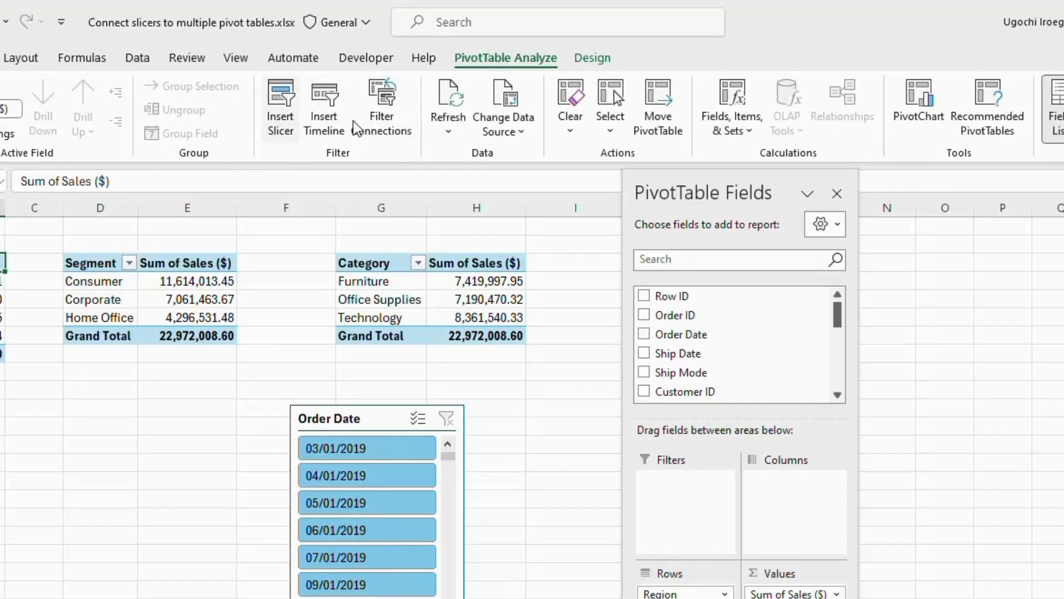
left_click(464, 129)
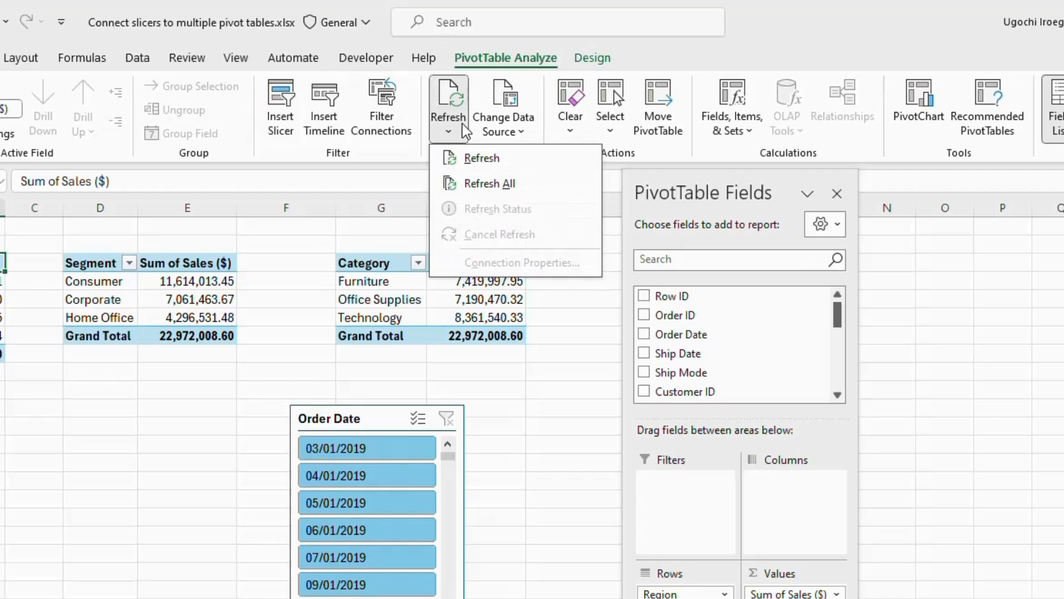
left_click(489, 184)
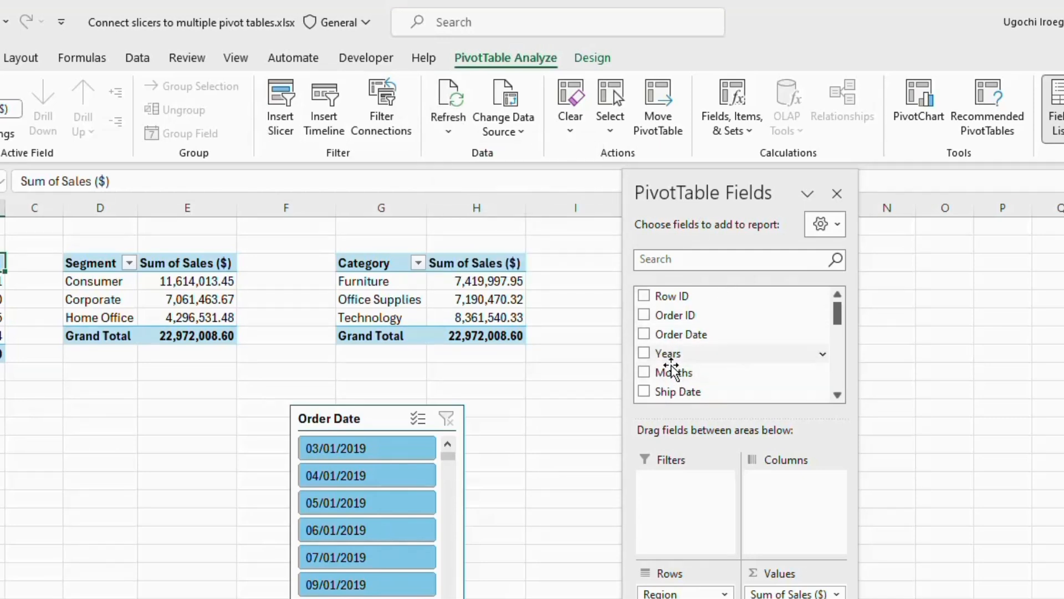
Replace the Order Date slicer with a Years slicer for the Region pivot table and place it below the Region and Segment tables.
left_click(392, 418)
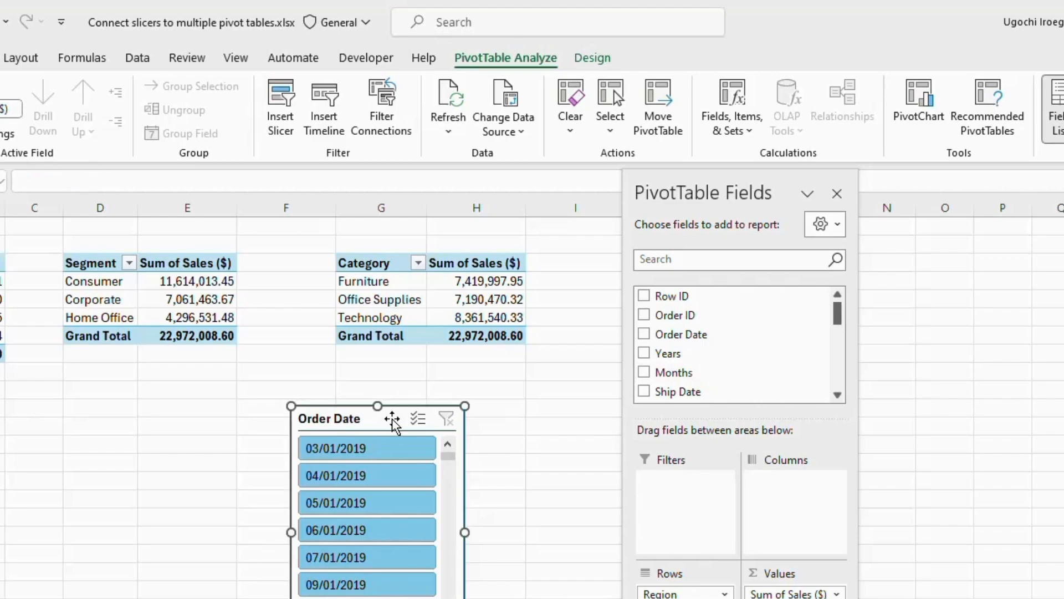
key("Delete")
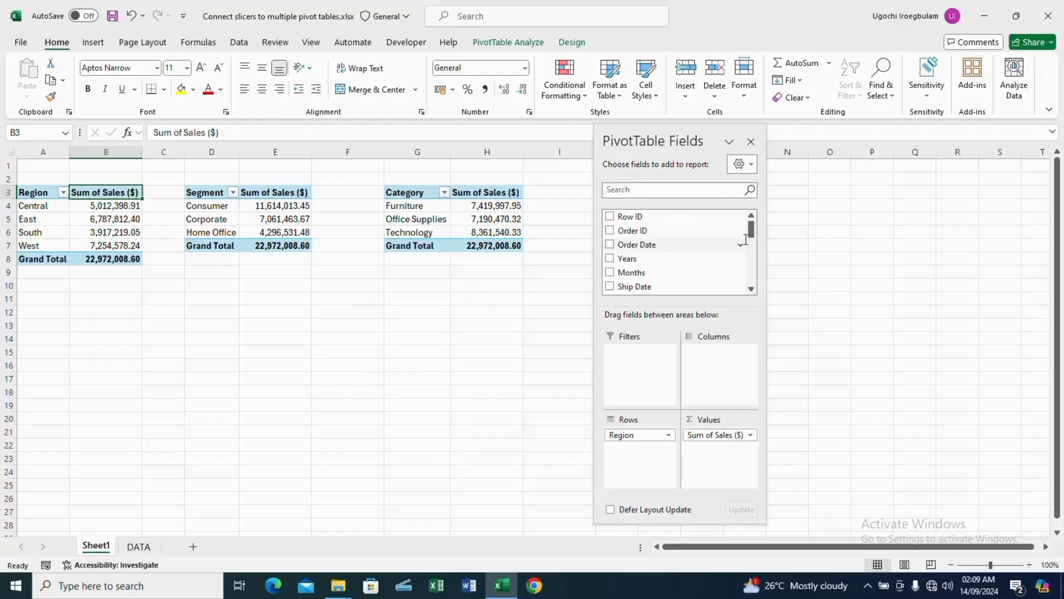
left_click_drag(651, 259, 651, 260)
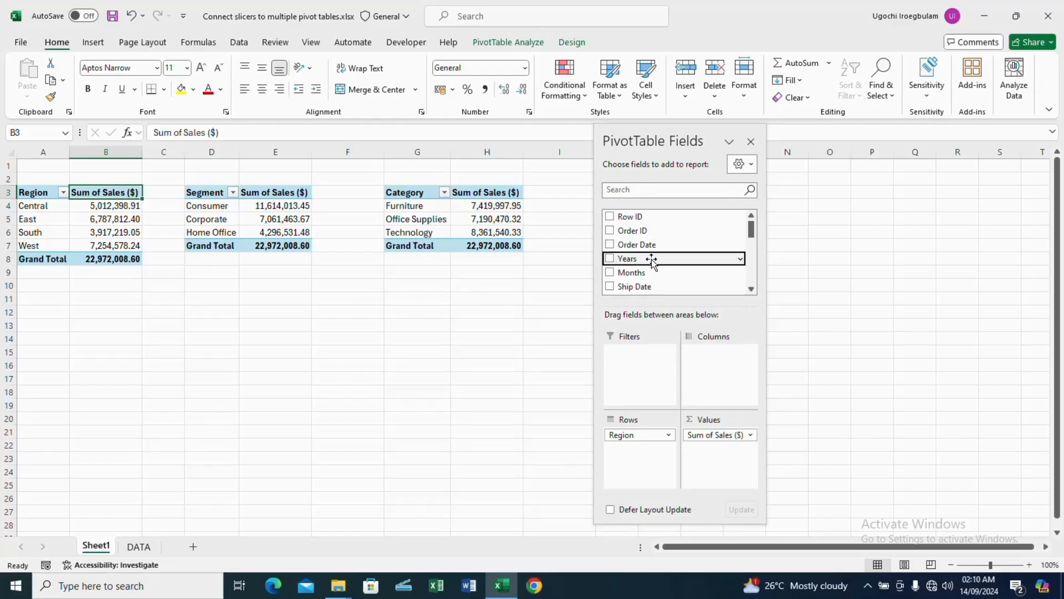
right_click(652, 261)
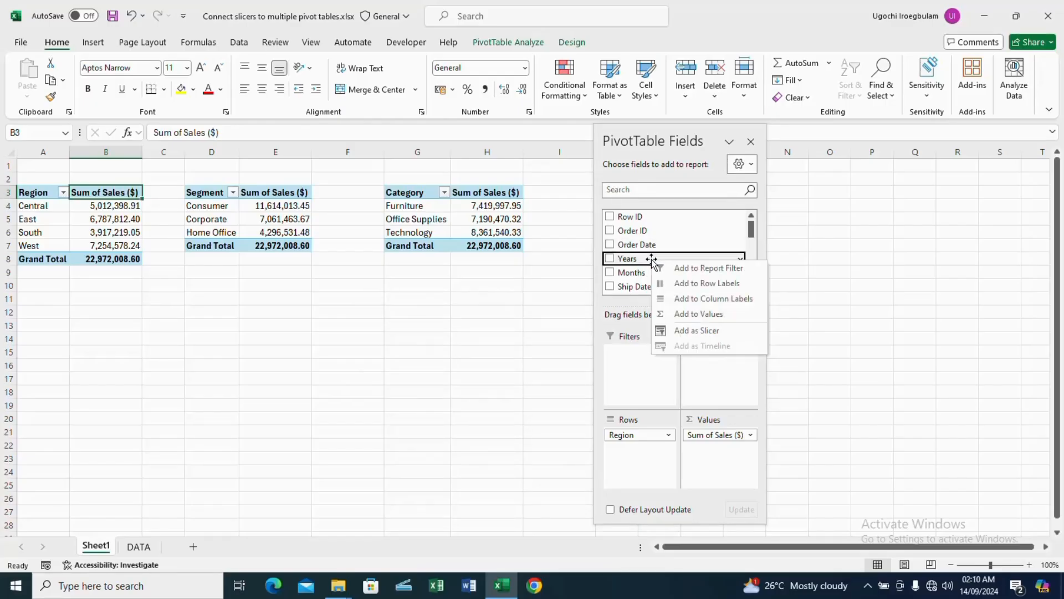
left_click(698, 331)
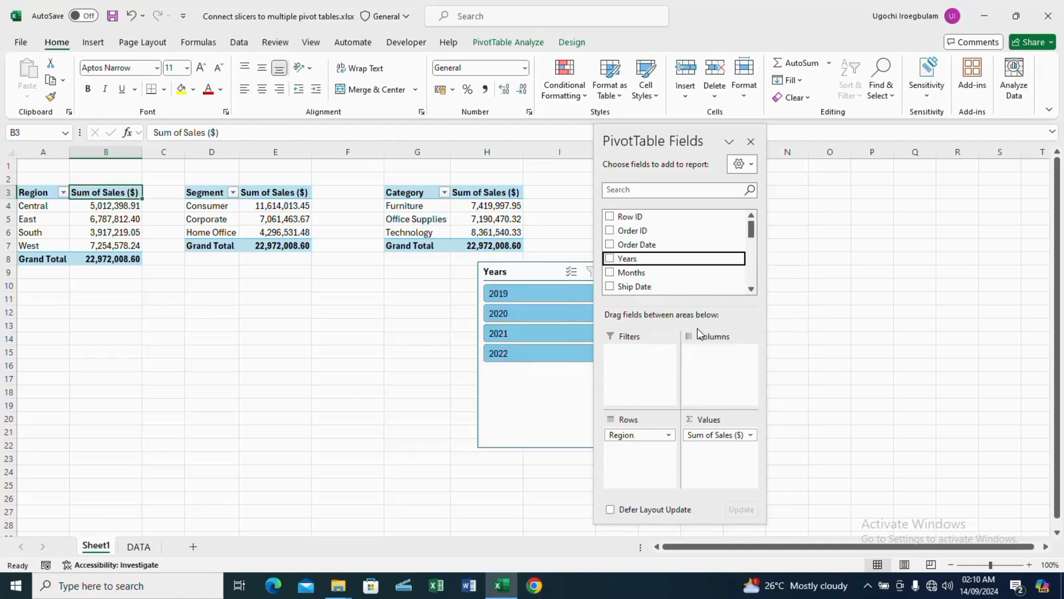
left_click_drag(525, 272, 200, 311)
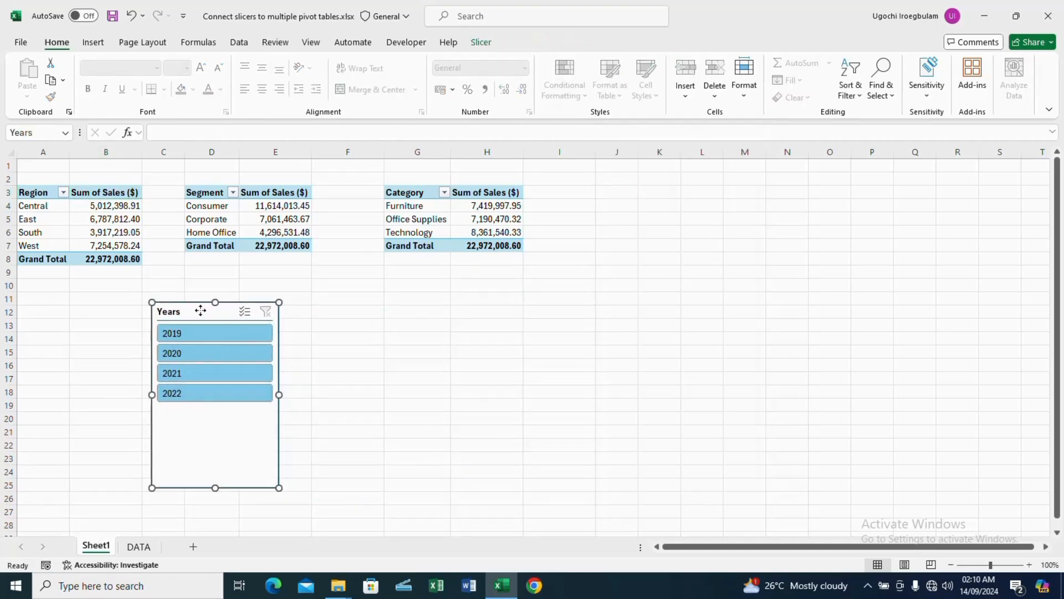
Insert a Months slicer for the Region pivot table and place it directly beside the Years slicer.
left_click(120, 197)
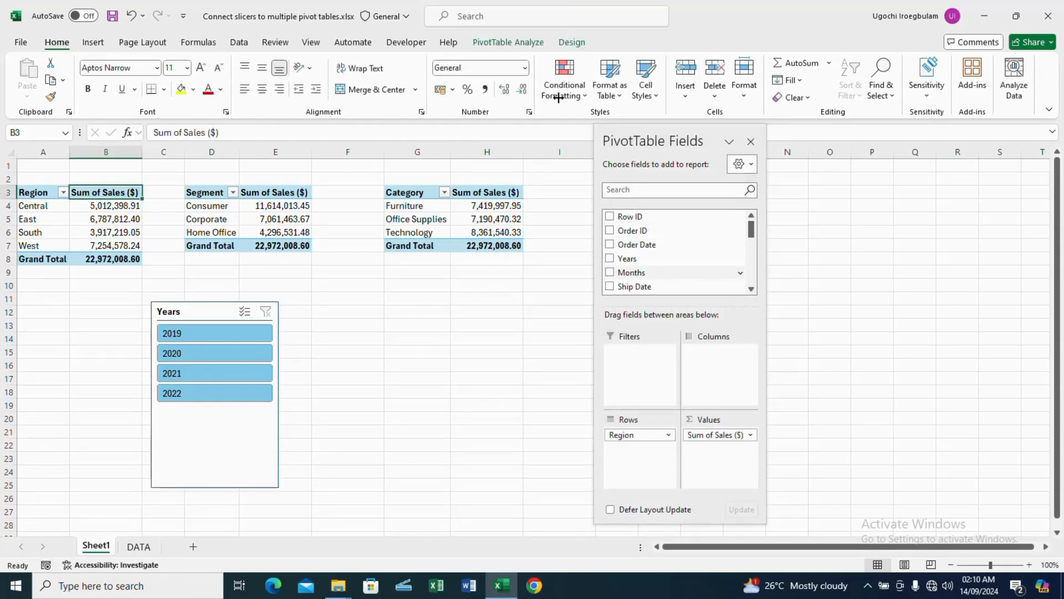
left_click(520, 49)
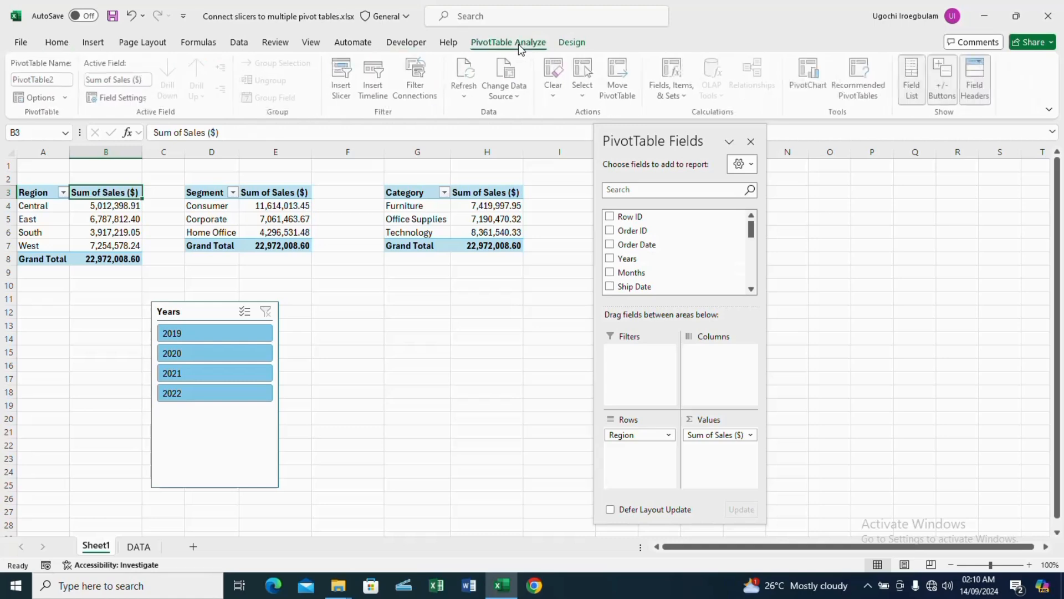
left_click(344, 78)
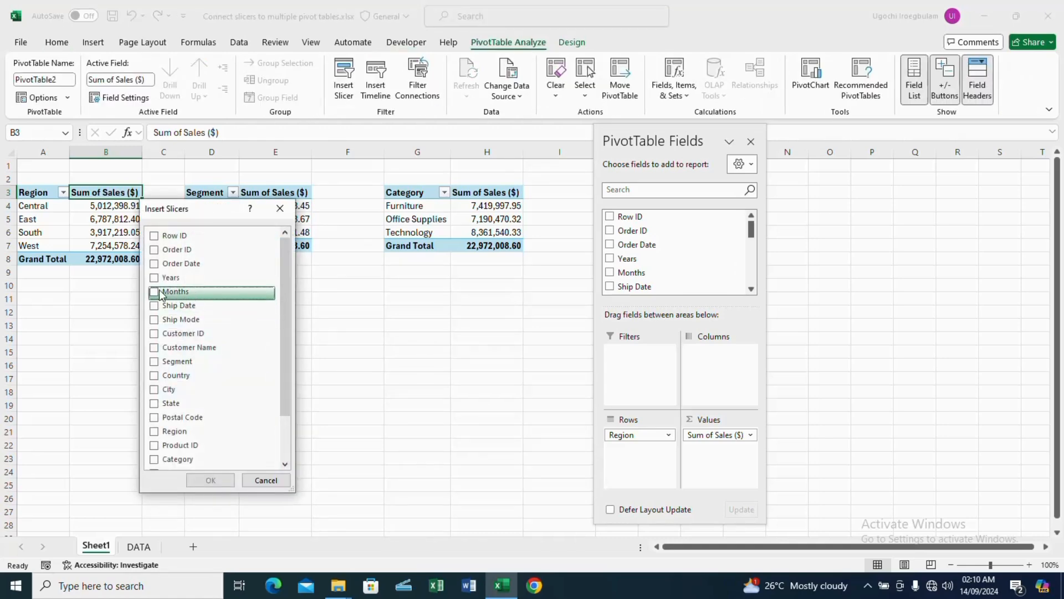
left_click(193, 292)
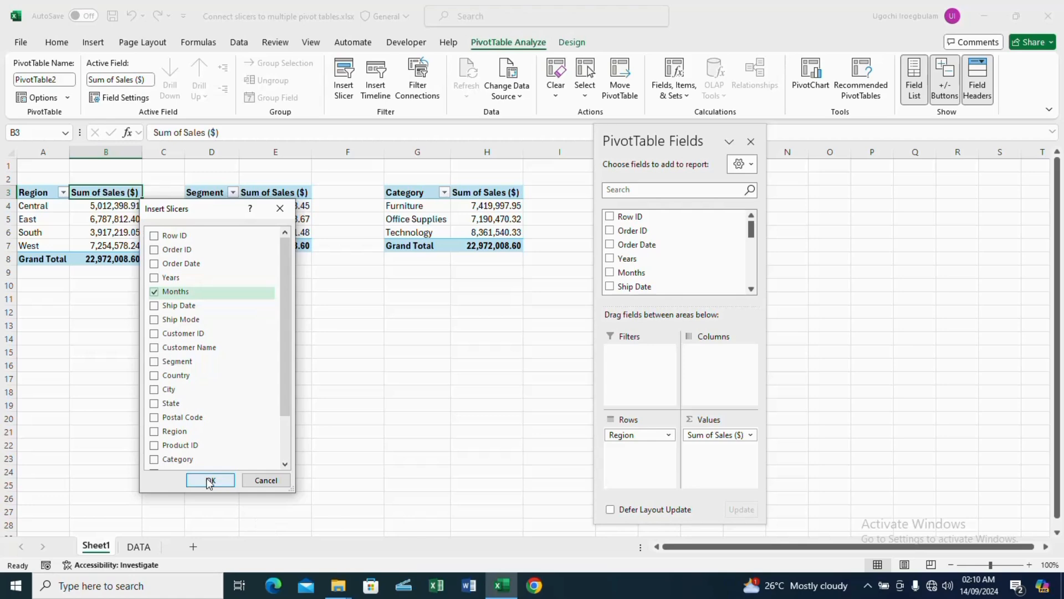
left_click(209, 480)
left_click_drag(530, 277, 340, 313)
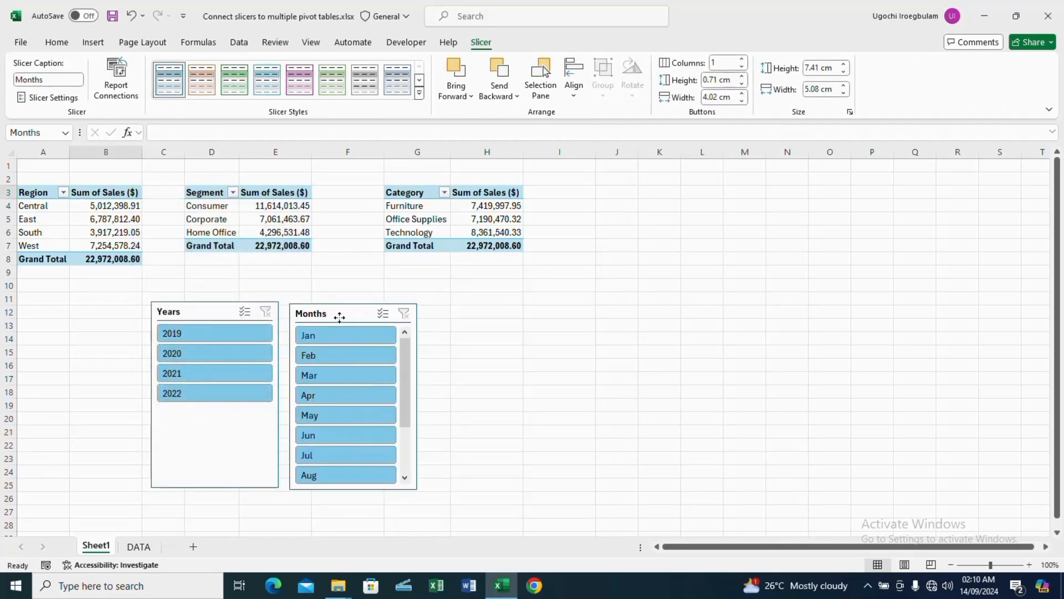
Filter the Region pivot table to 2019 and Jan with the Years and Months slicers.
left_click(194, 335)
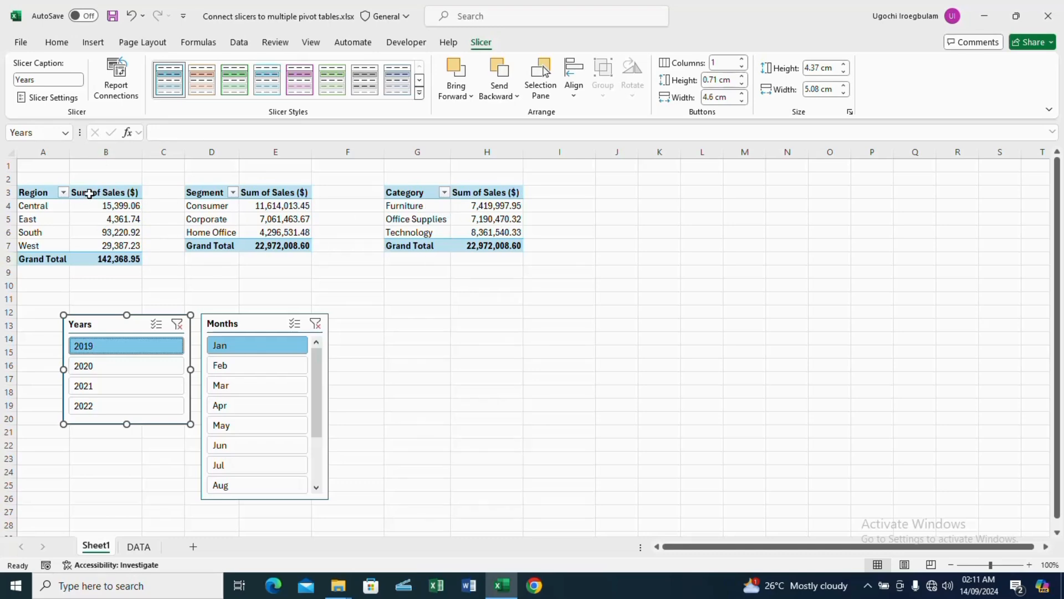
left_click(224, 195)
left_click(110, 322)
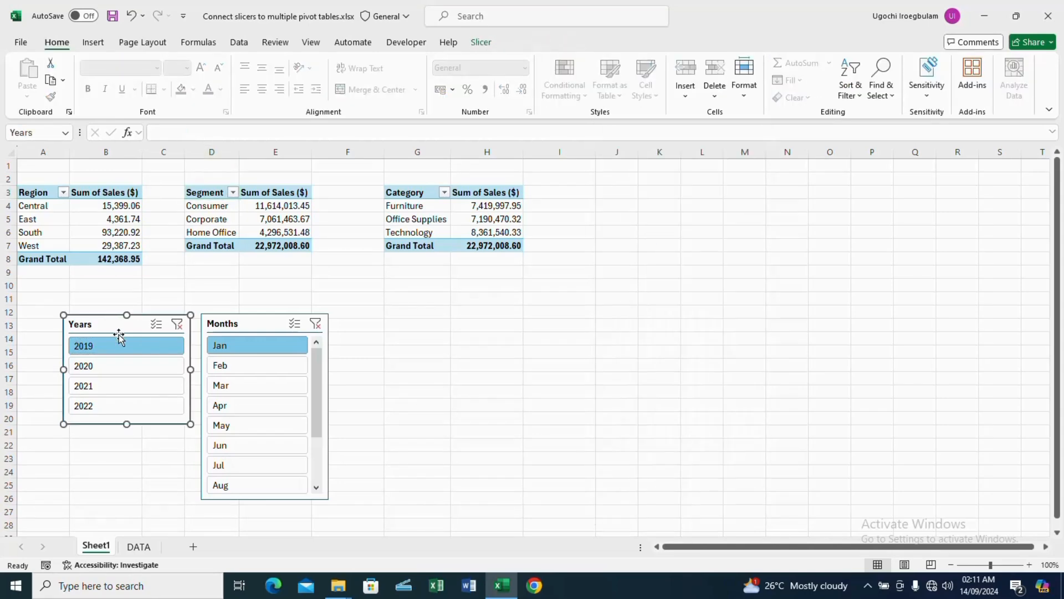
left_click(375, 363)
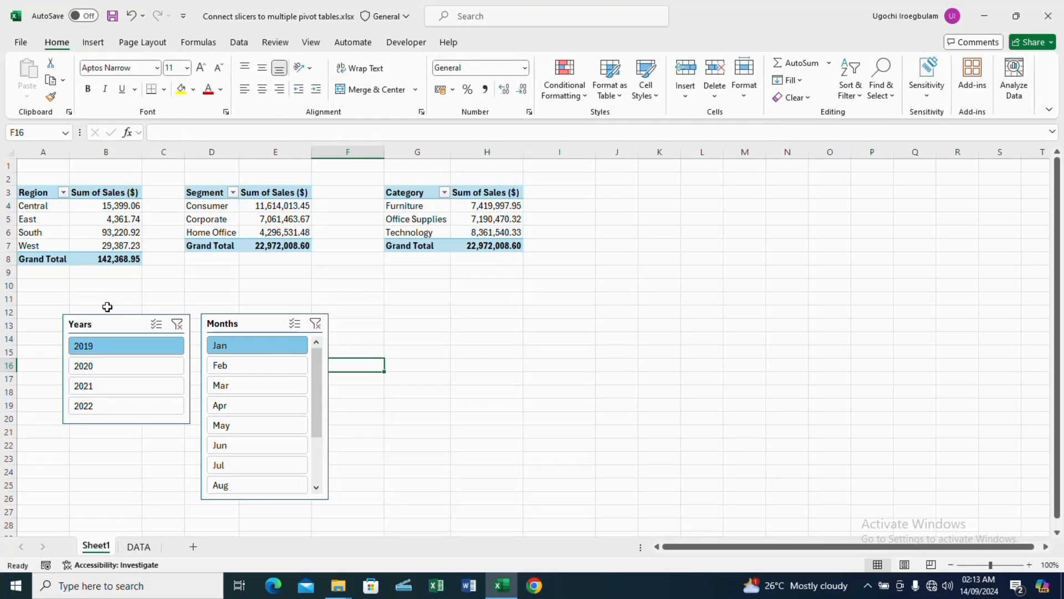
Connect the Years slicer to the cartegory pivot table through its report connections.
left_click(112, 323)
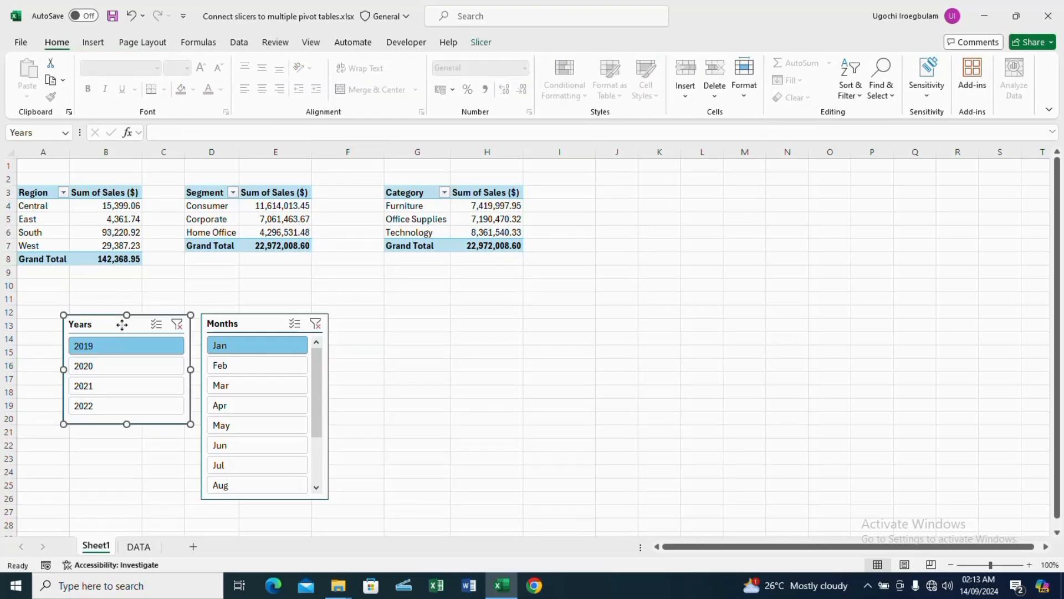
right_click(120, 322)
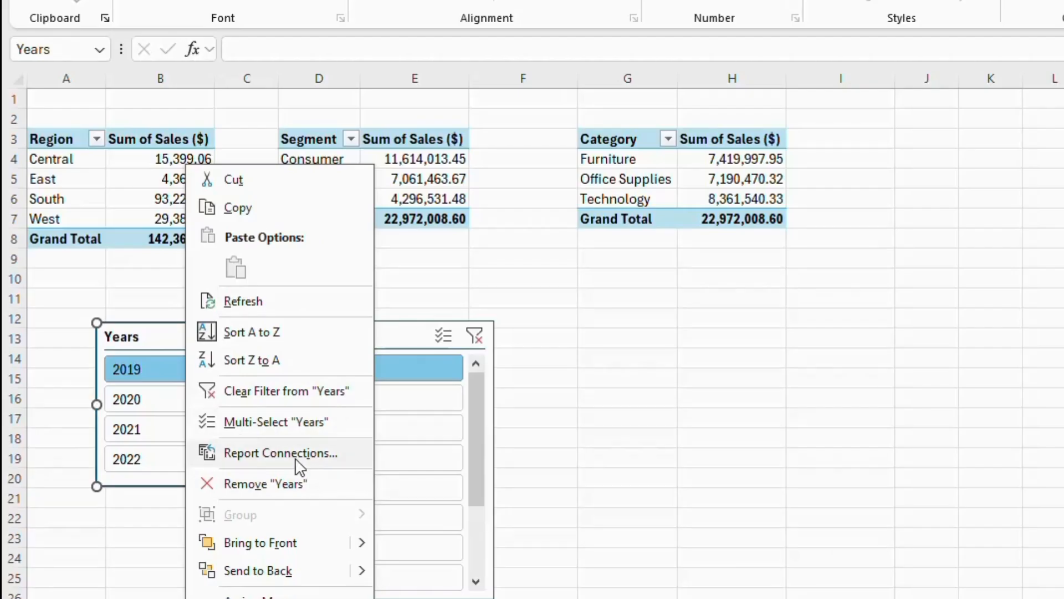
left_click(298, 455)
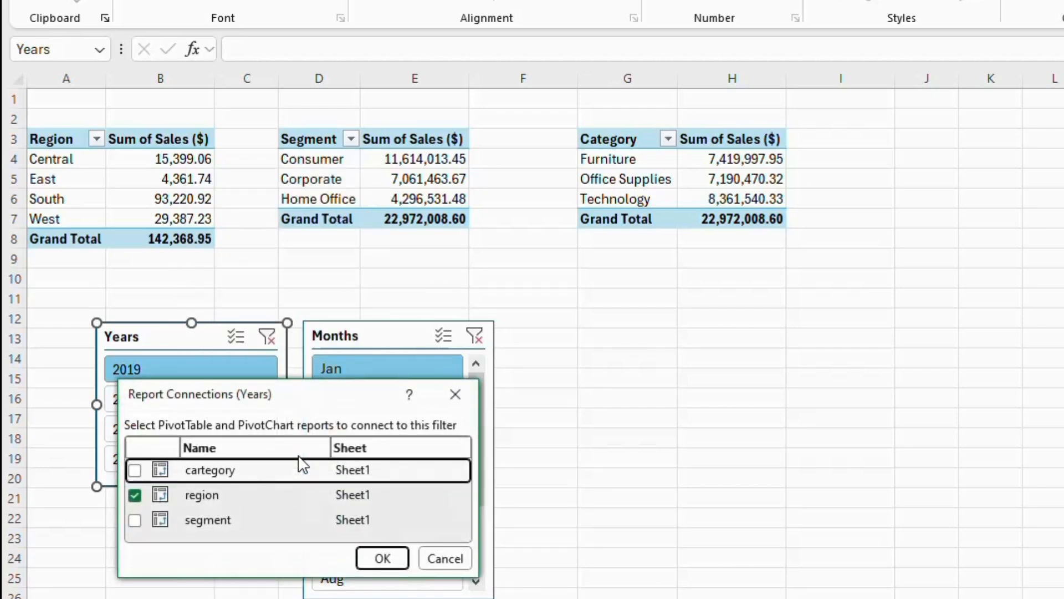
left_click(134, 470)
left_click(391, 554)
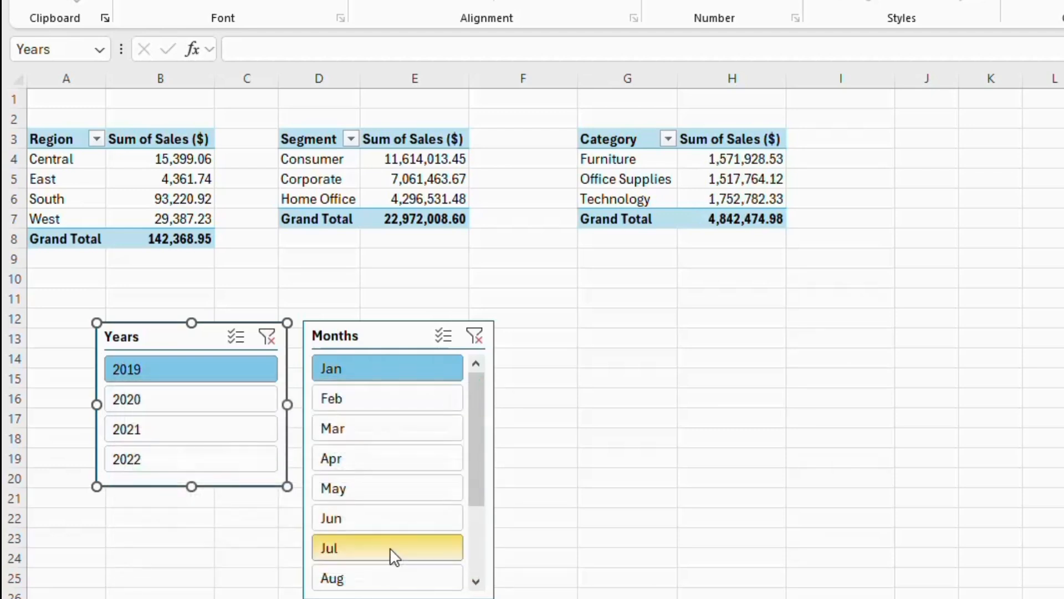
Test the Years slicer by filtering through 2019, 2020, 2021 and 2022, and leave it on 2020.
left_click(173, 376)
left_click(164, 390)
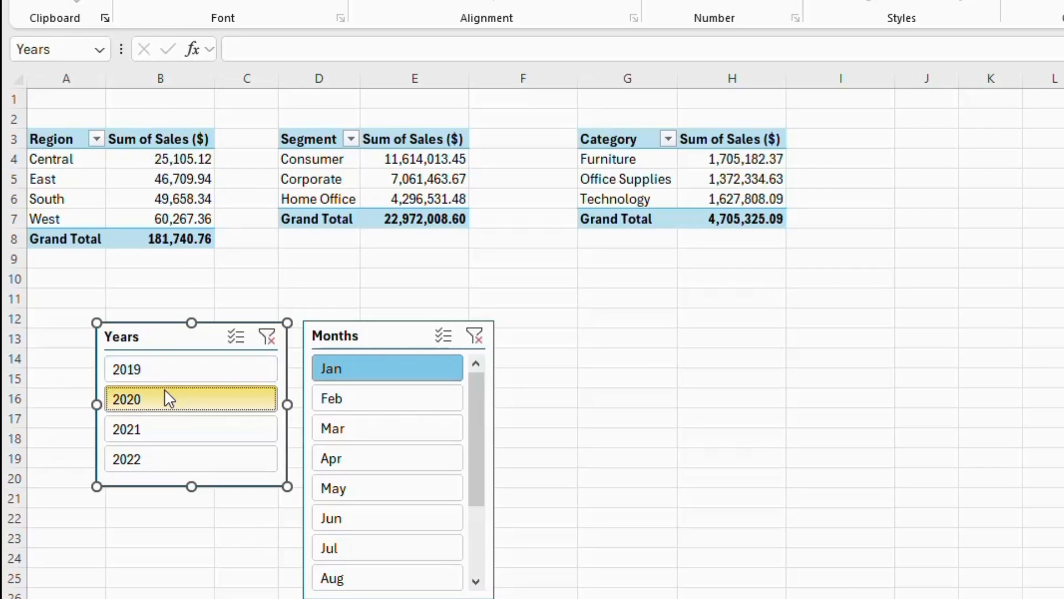
left_click(158, 422)
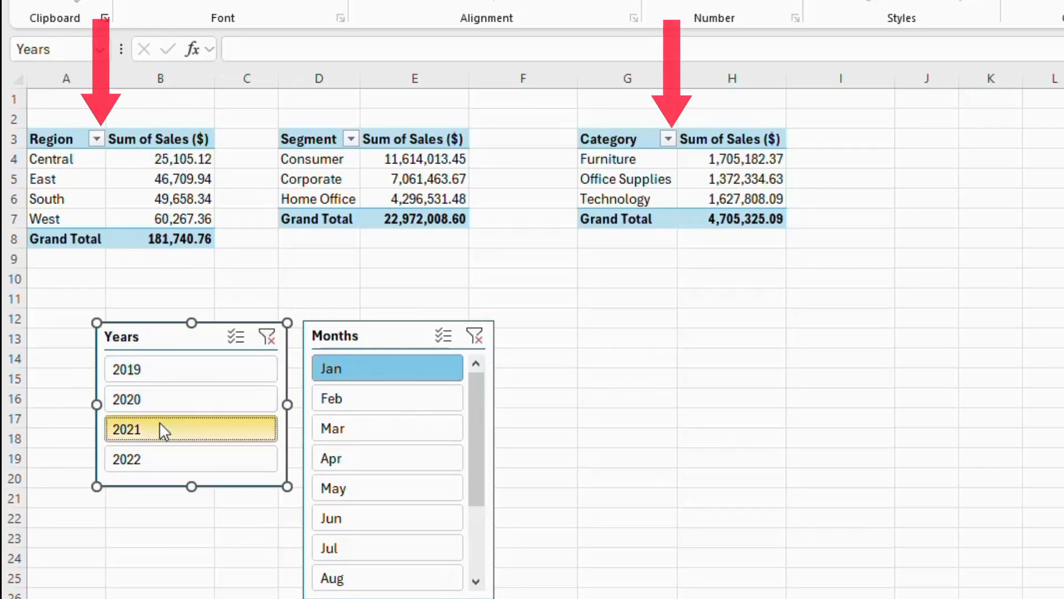
left_click(159, 457)
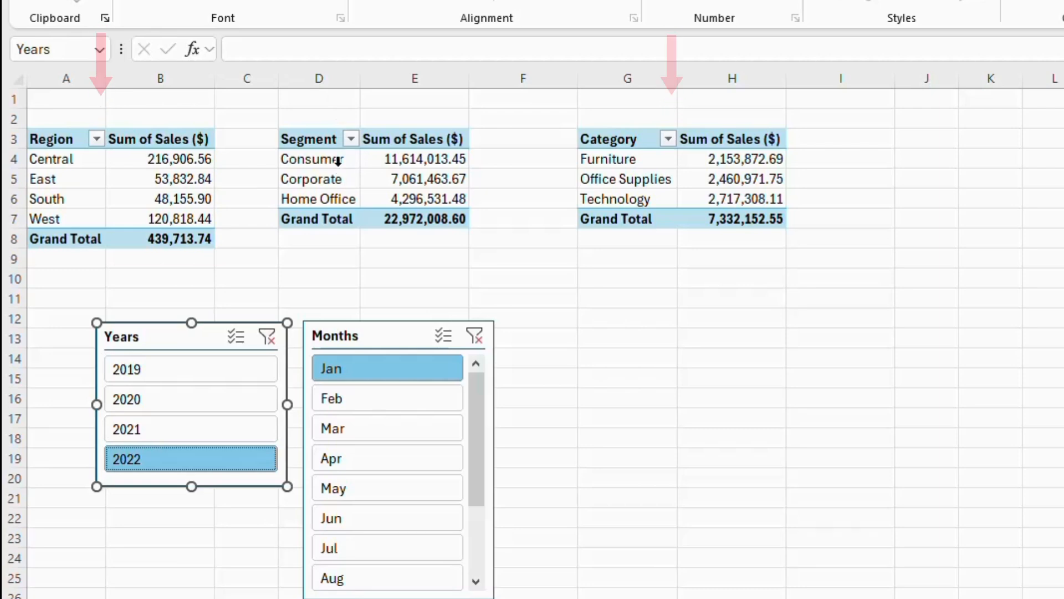
left_click(193, 364)
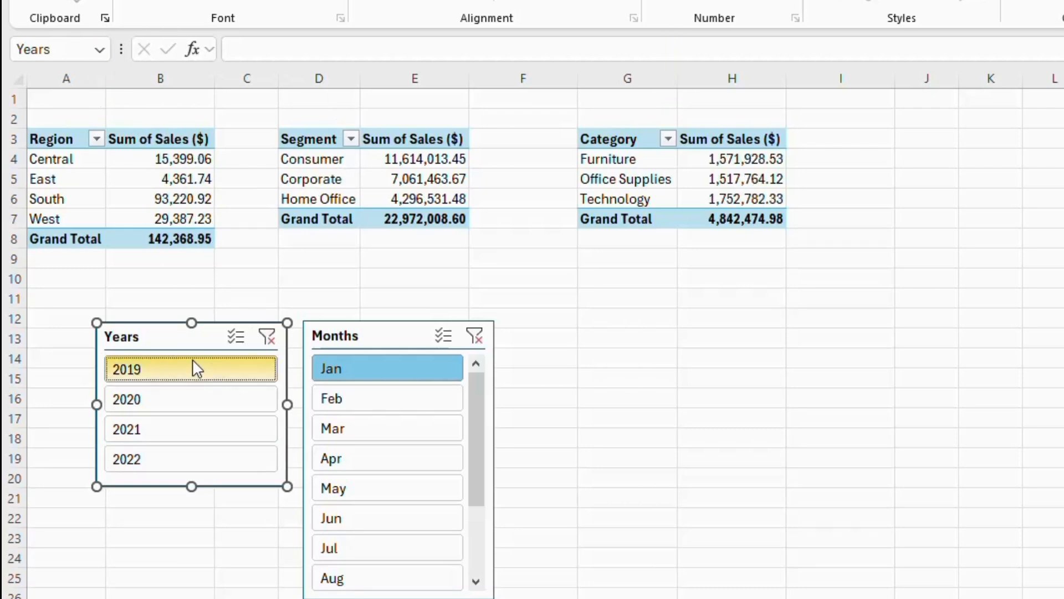
left_click(186, 398)
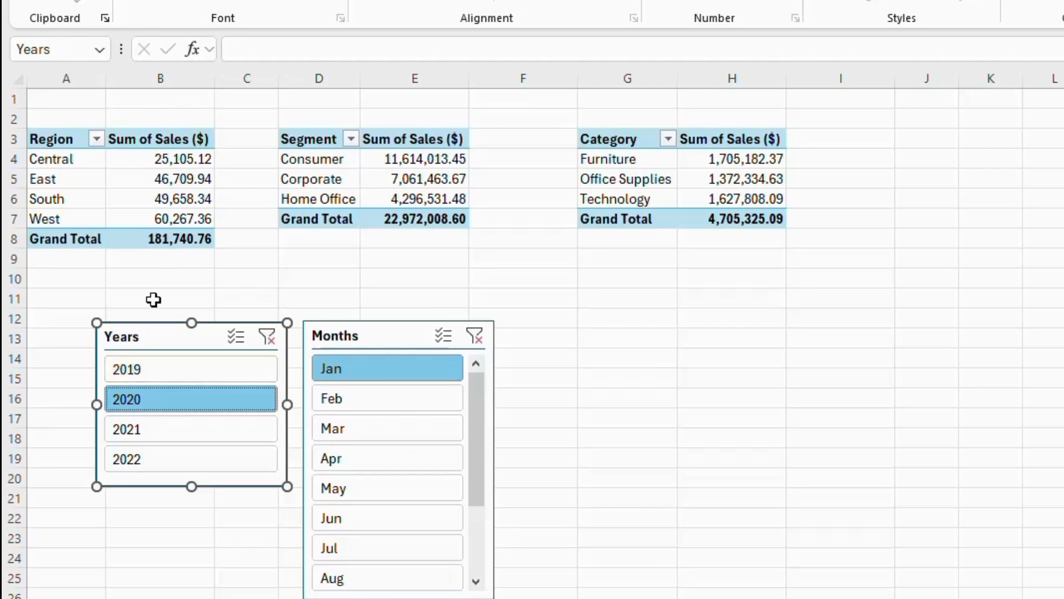
Add the segment pivot table to the report connections of the Years slicer.
right_click(166, 338)
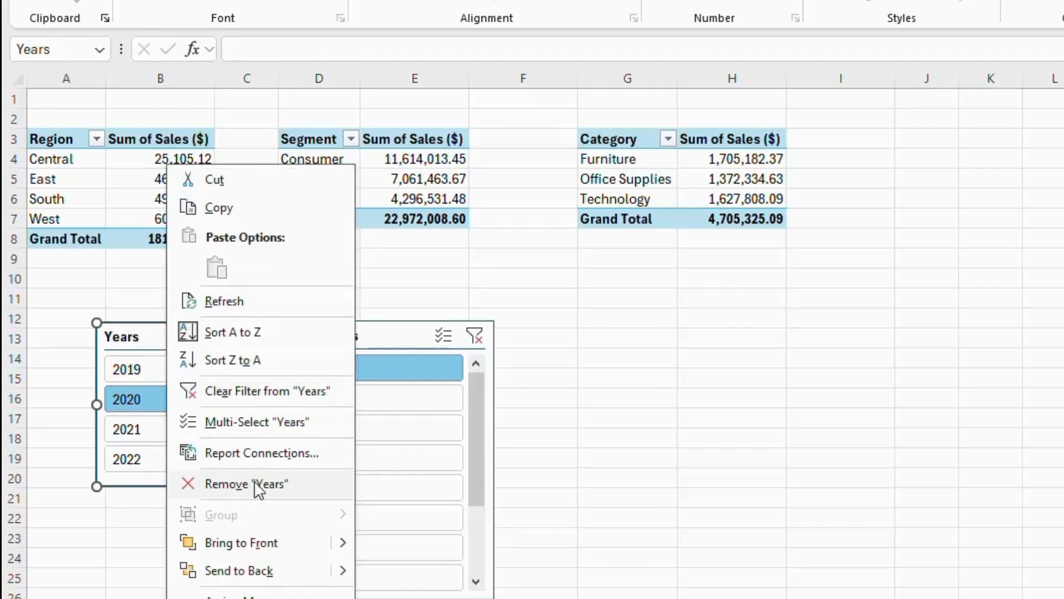
left_click(260, 459)
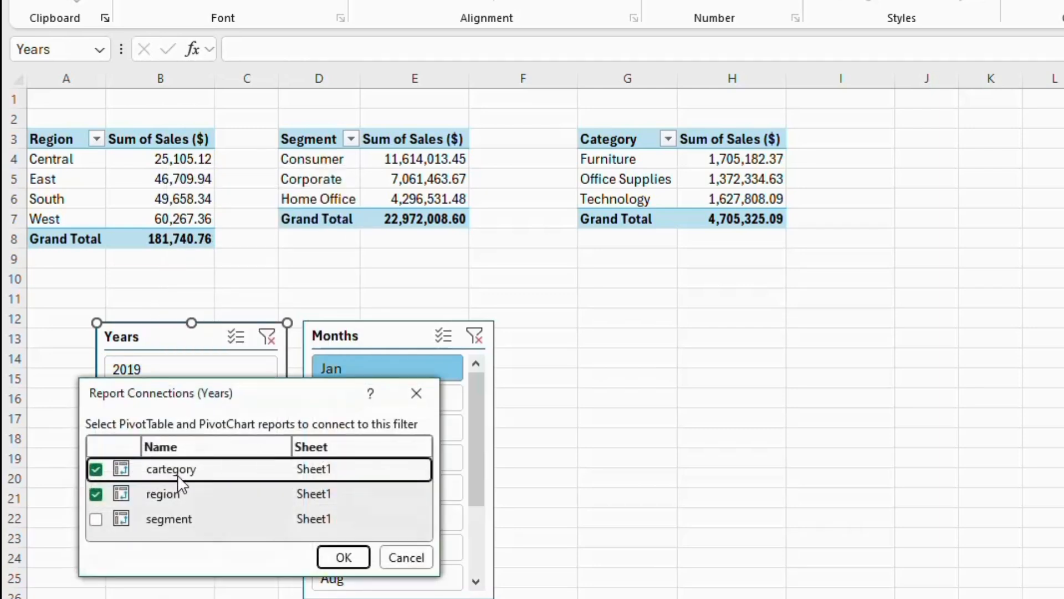
left_click(95, 519)
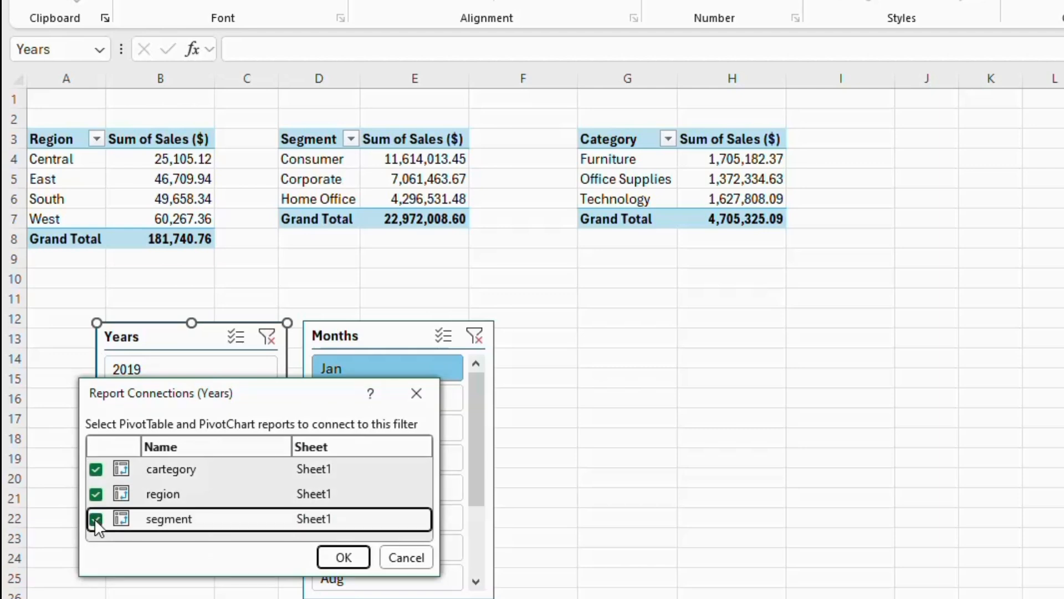
left_click(343, 558)
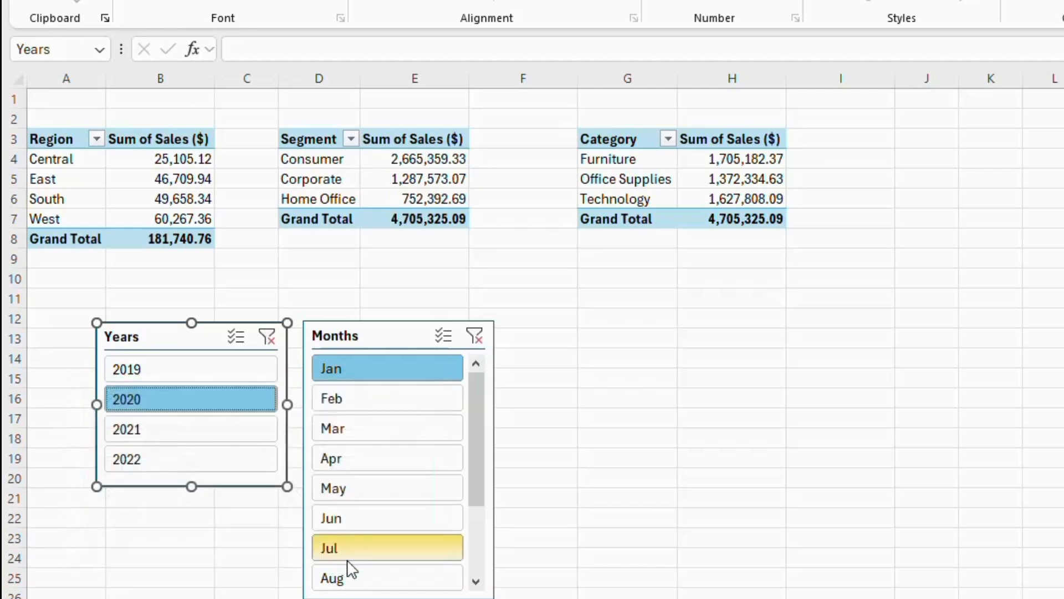
Check the Years slicer on all three pivot tables by filtering by 2019, 2020, 2021 and 2022 in turn.
left_click(171, 369)
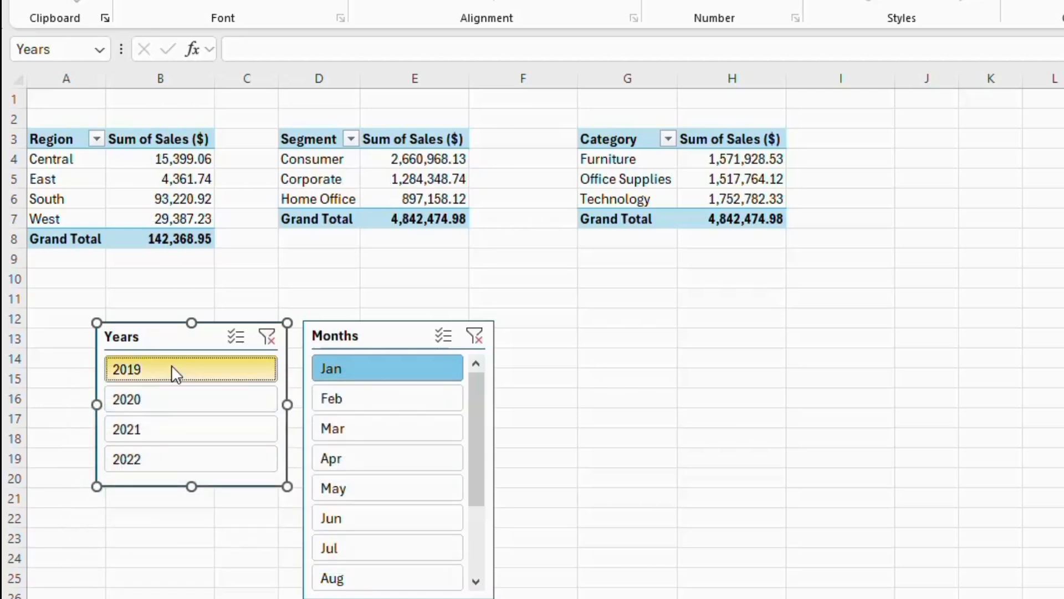
left_click(178, 401)
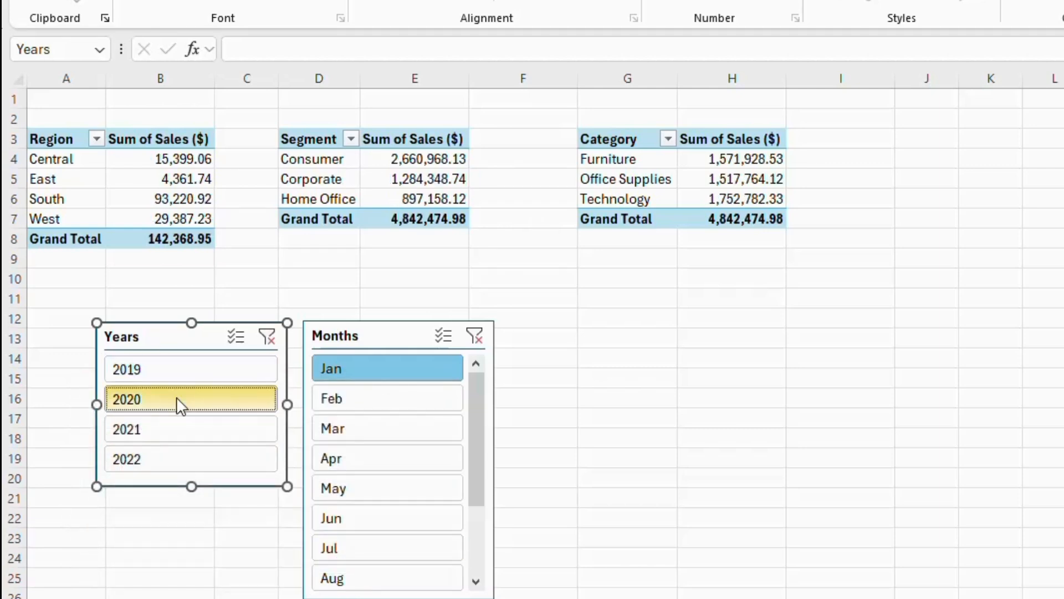
left_click(183, 432)
left_click(173, 458)
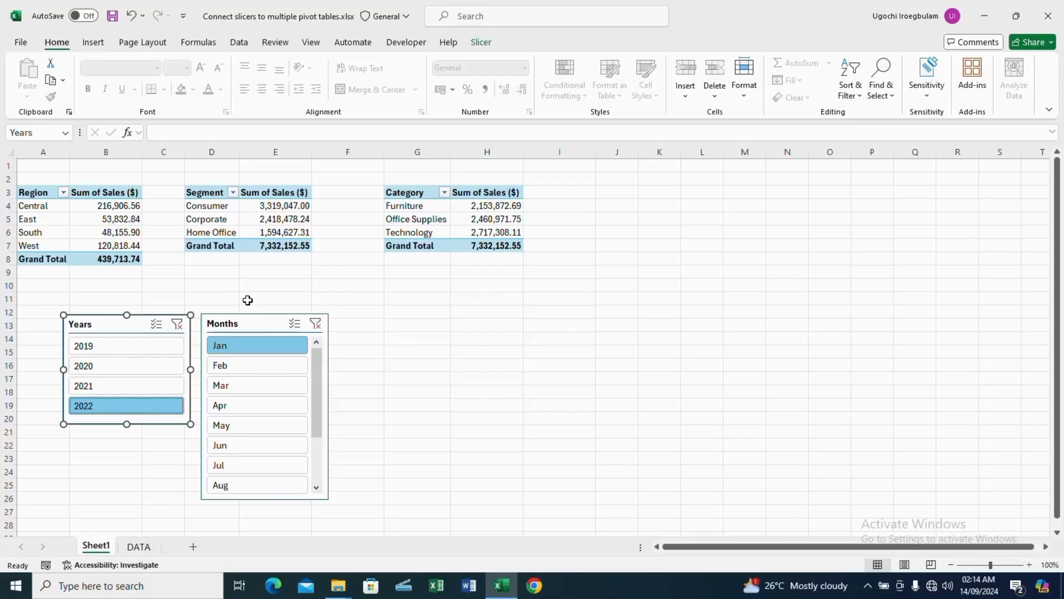
Connect the Months slicer to the cartegory and segment pivot tables through its report connections.
right_click(261, 324)
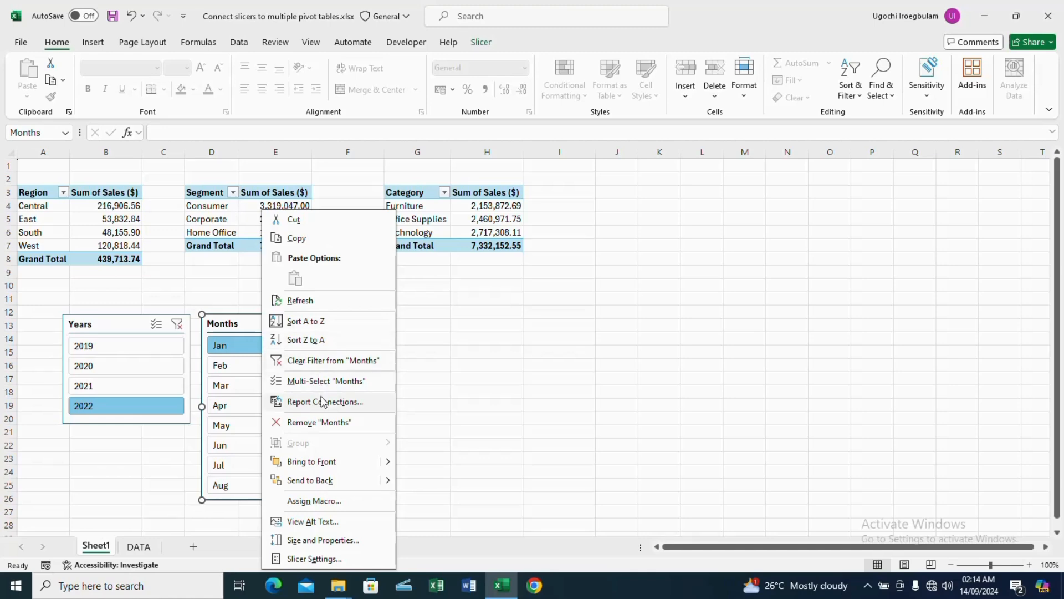
left_click(323, 402)
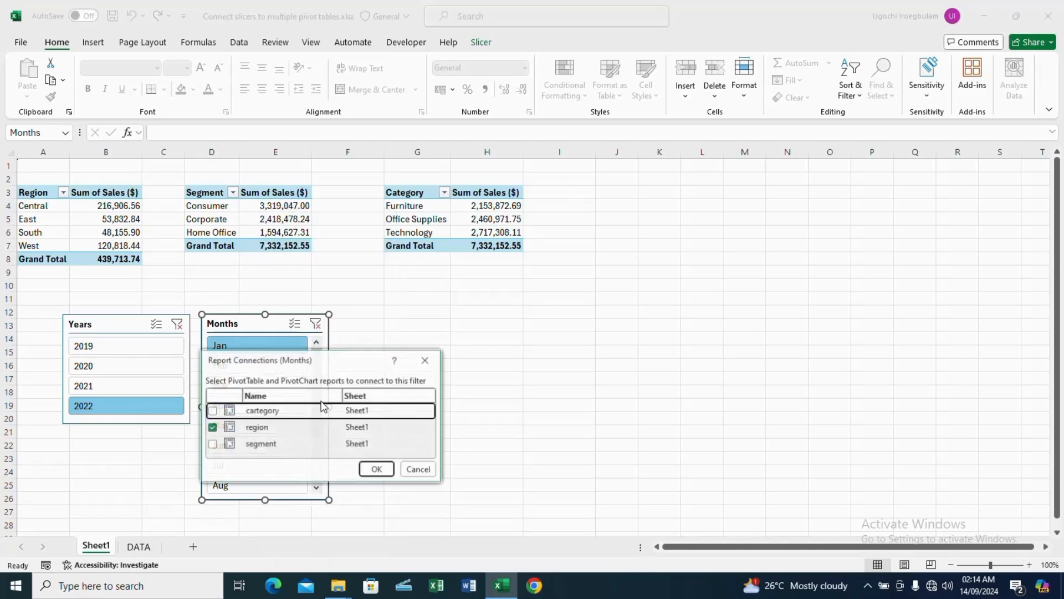
left_click(211, 411)
left_click(212, 444)
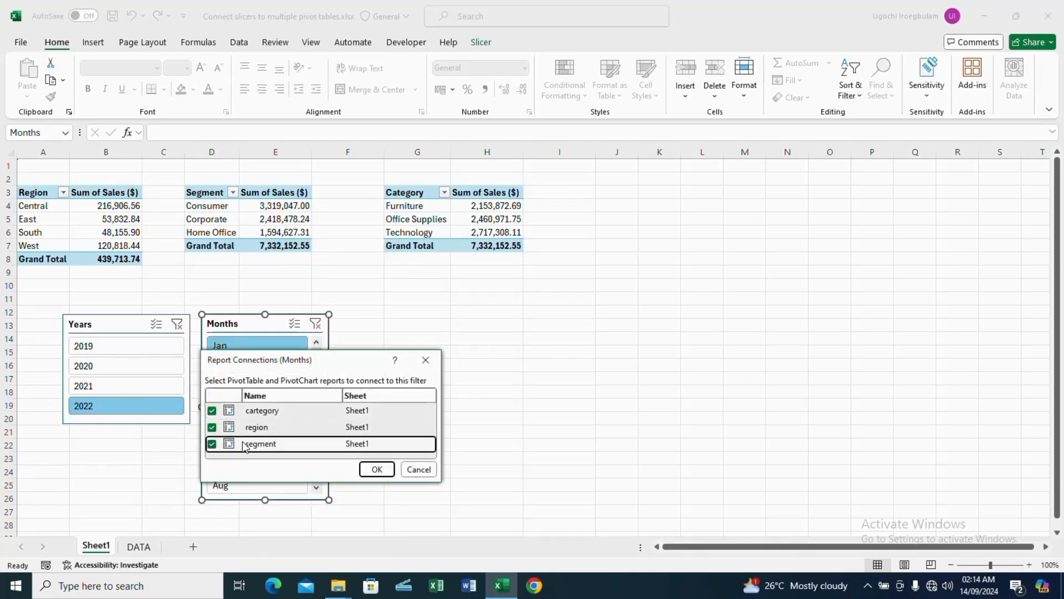
left_click(377, 469)
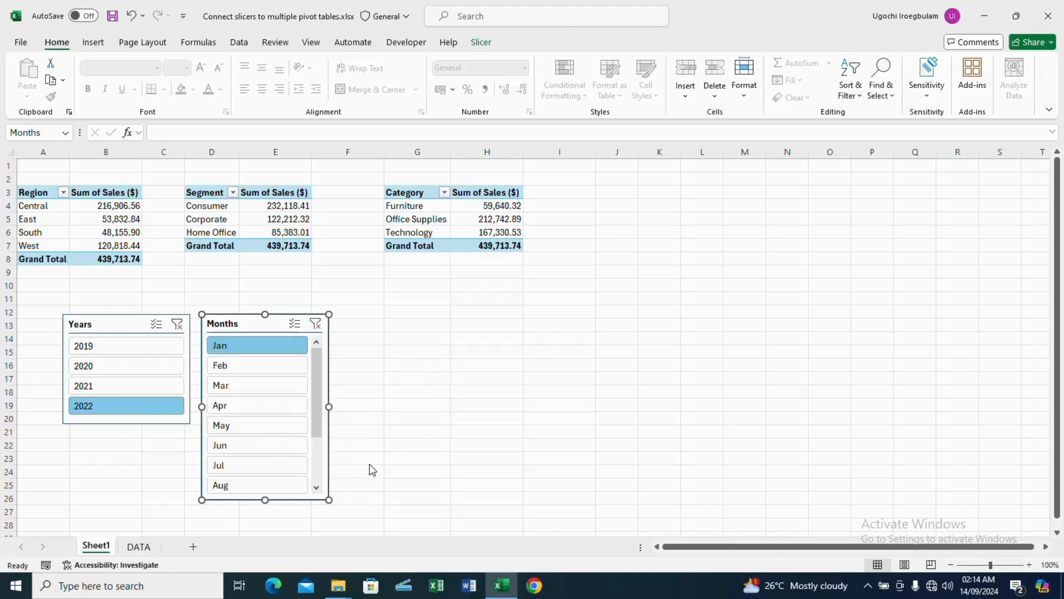
Test both slicers by filtering 2022 by Feb and Mar, and 2019 by Mar, Jan and May.
left_click(244, 365)
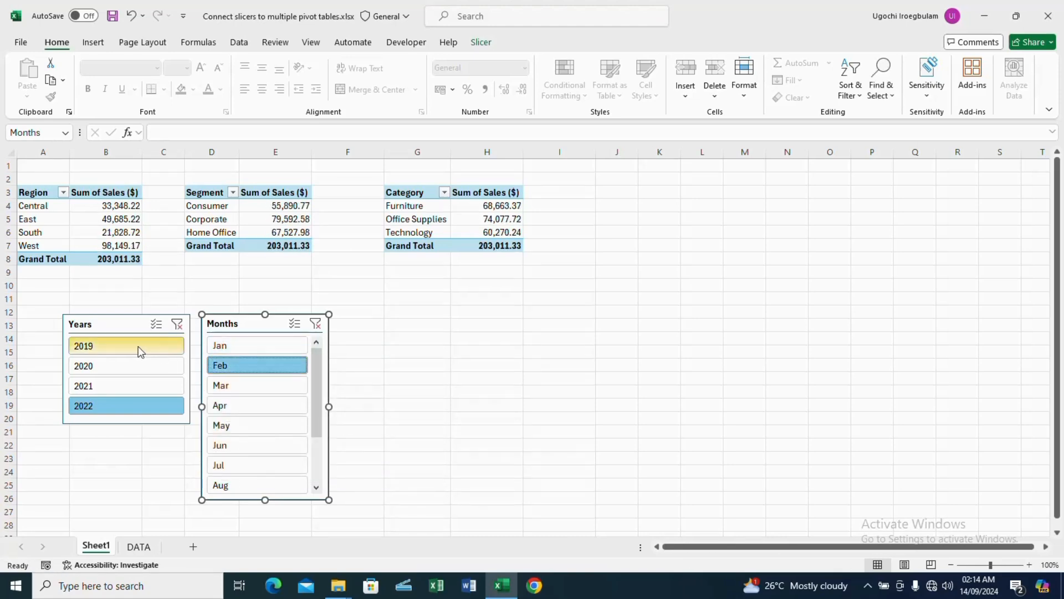
left_click(238, 384)
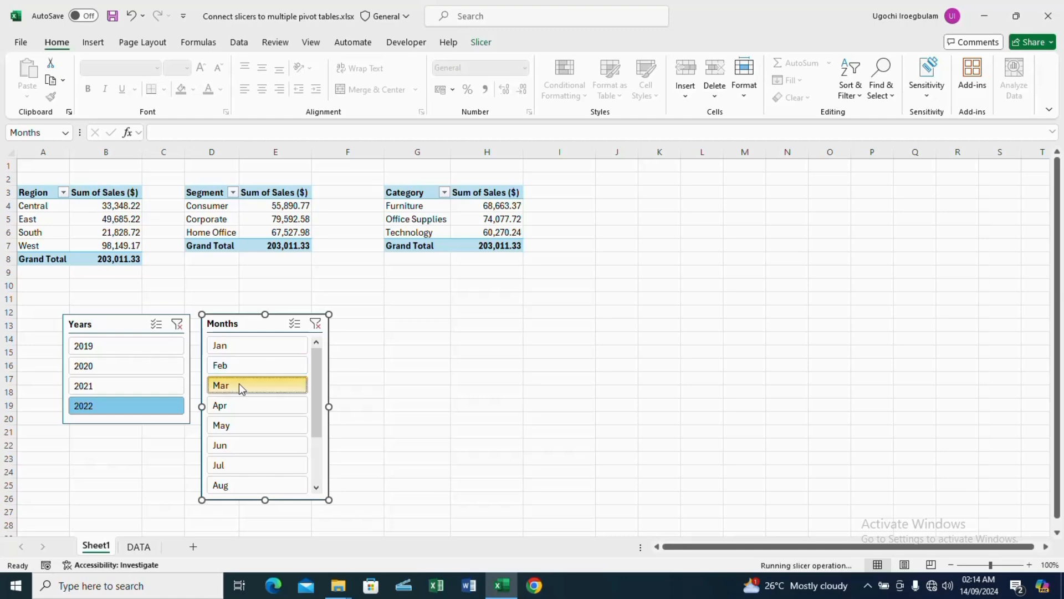
left_click(136, 345)
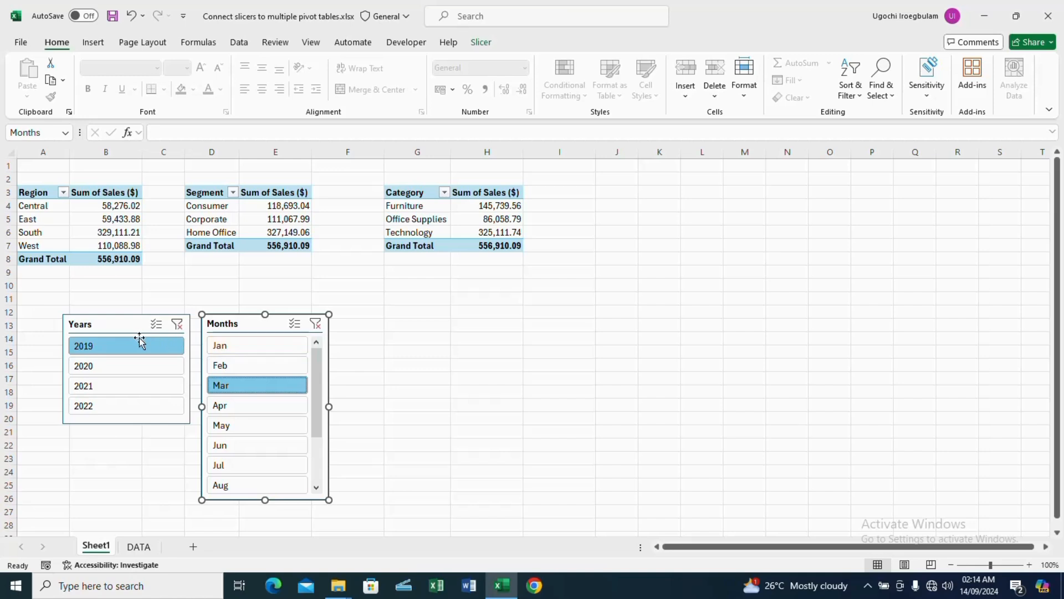
left_click(239, 347)
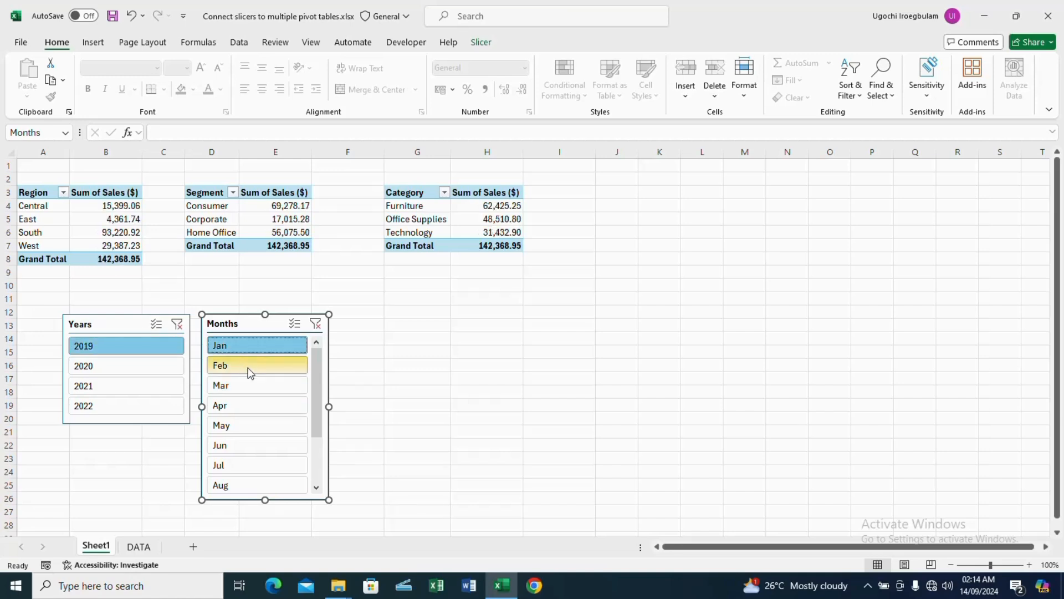
left_click(262, 427)
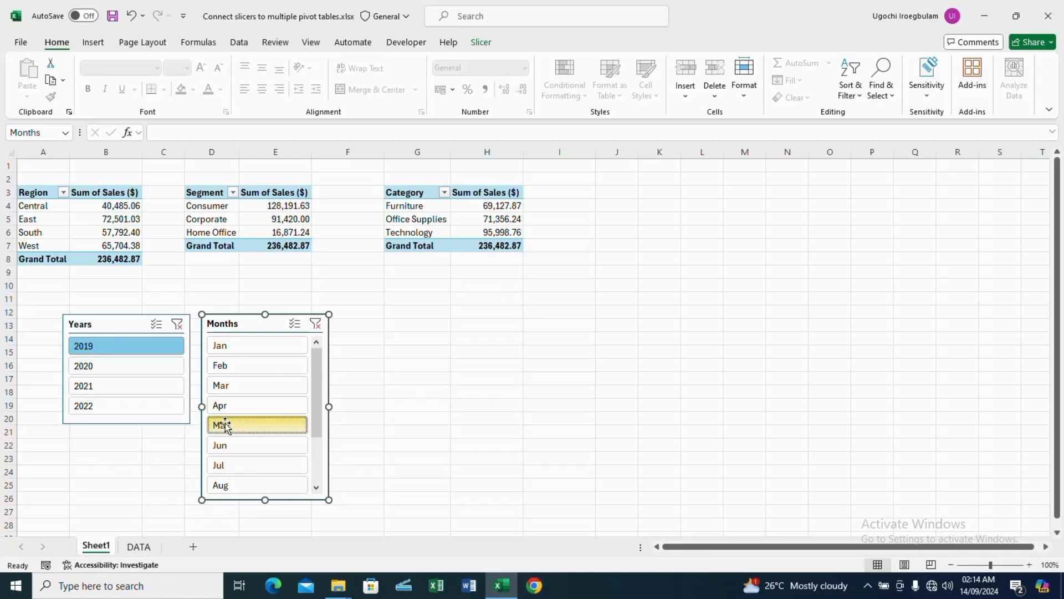
Test further slicer combinations: 2022 with May and Apr, 2020 with Apr and Feb, and 2022 with Feb.
left_click(115, 406)
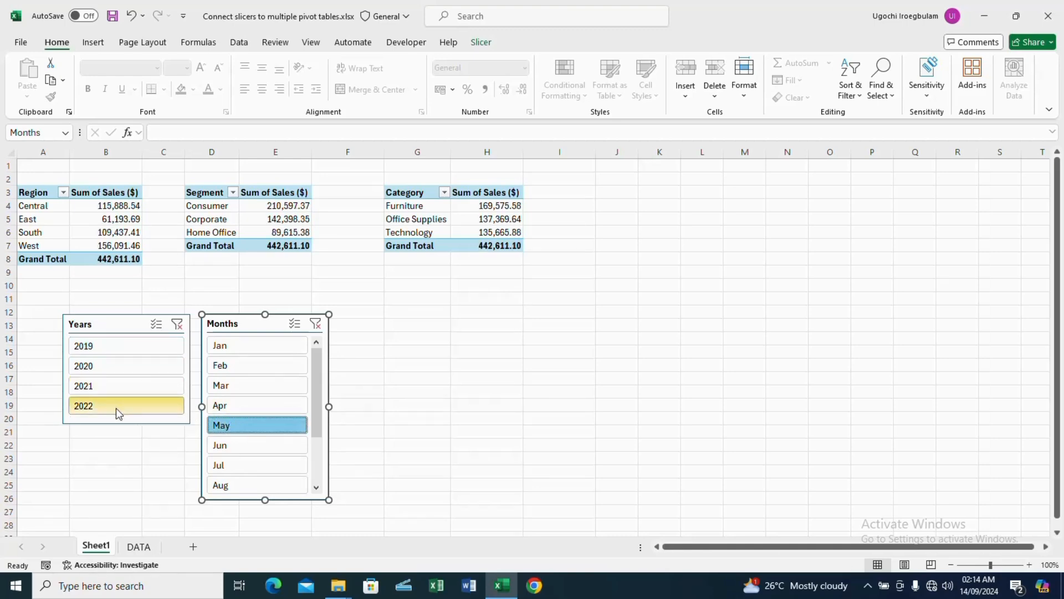
left_click(233, 408)
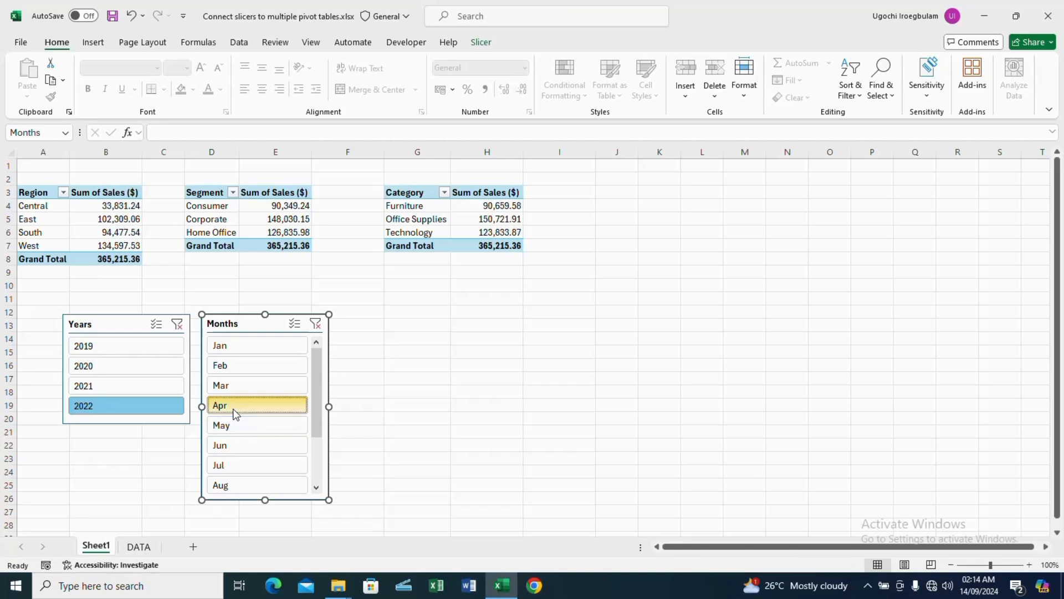
left_click(111, 362)
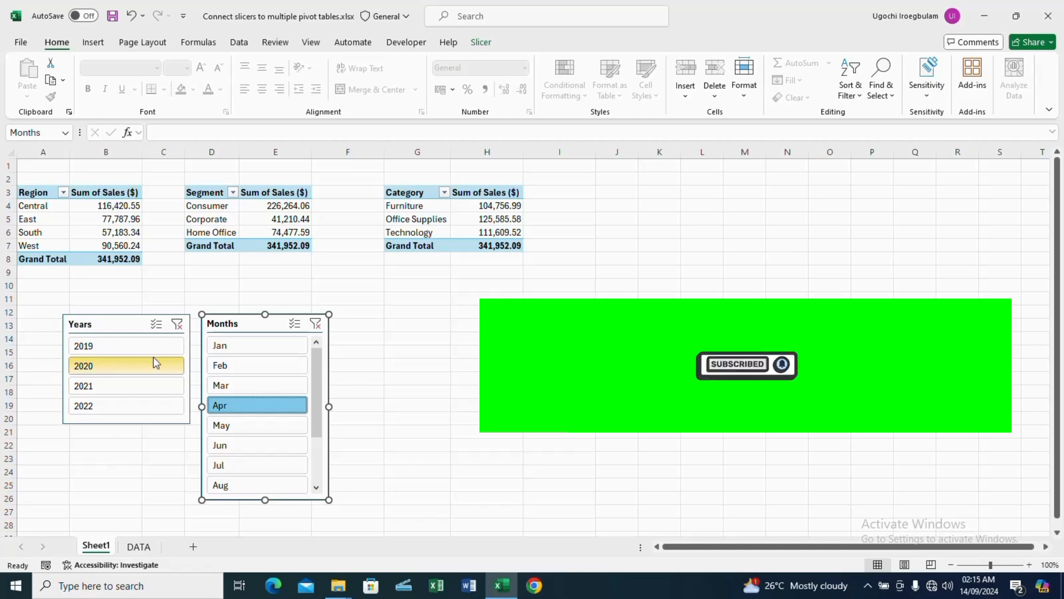
left_click(110, 364)
left_click(226, 368)
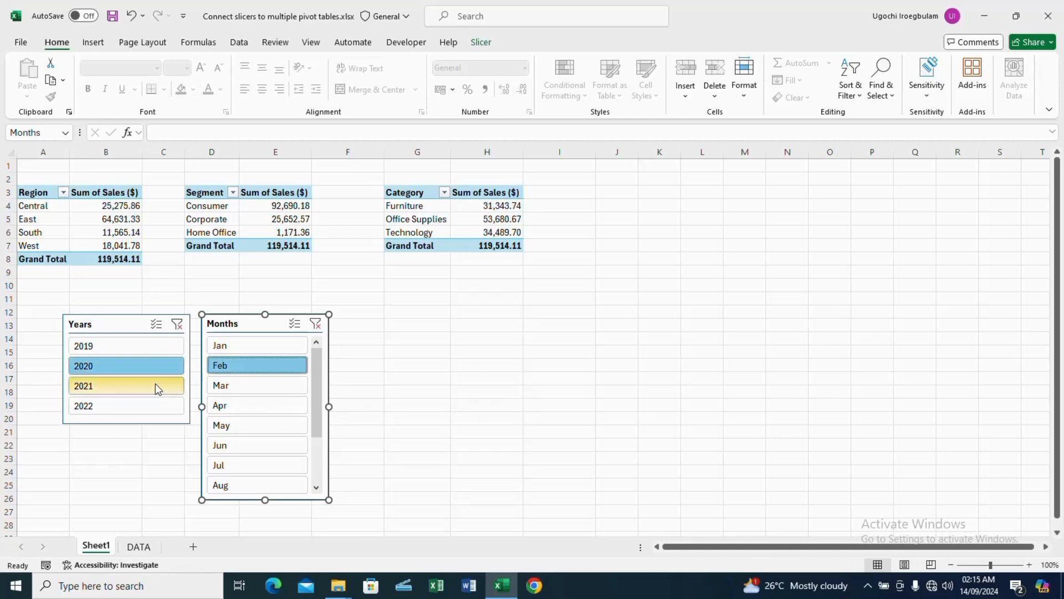
left_click(135, 405)
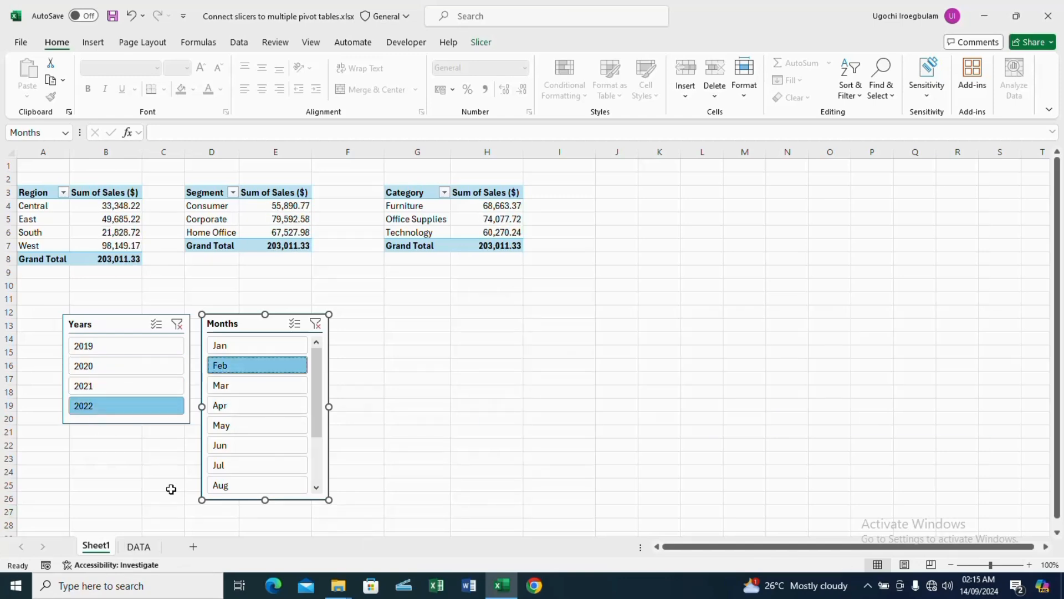
Insert a column between Order Date and Years on the DATA sheet and give it the header "Year & Month".
left_click(137, 548)
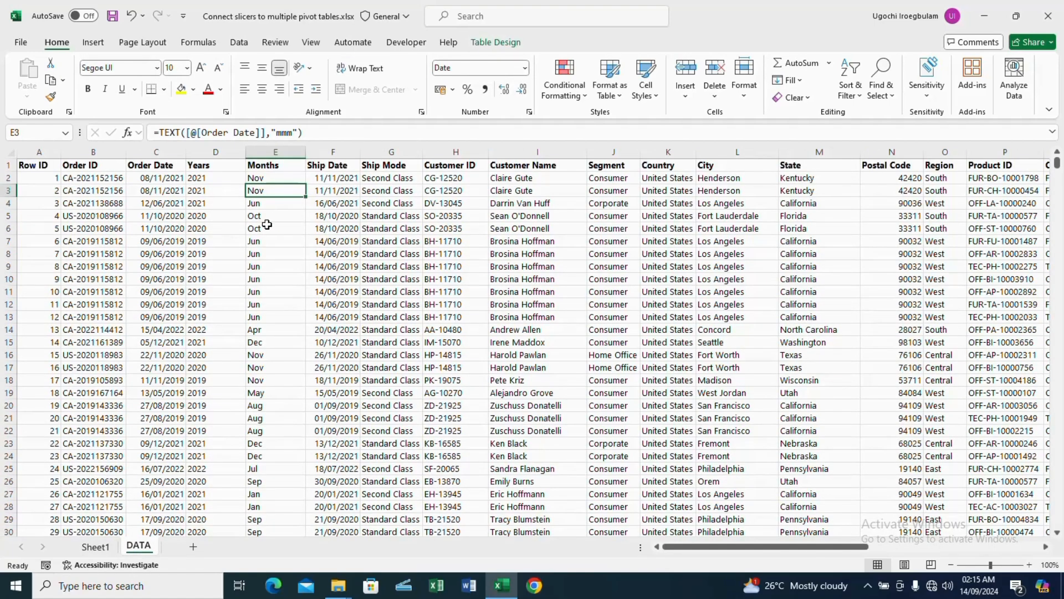
right_click(216, 152)
left_click(244, 282)
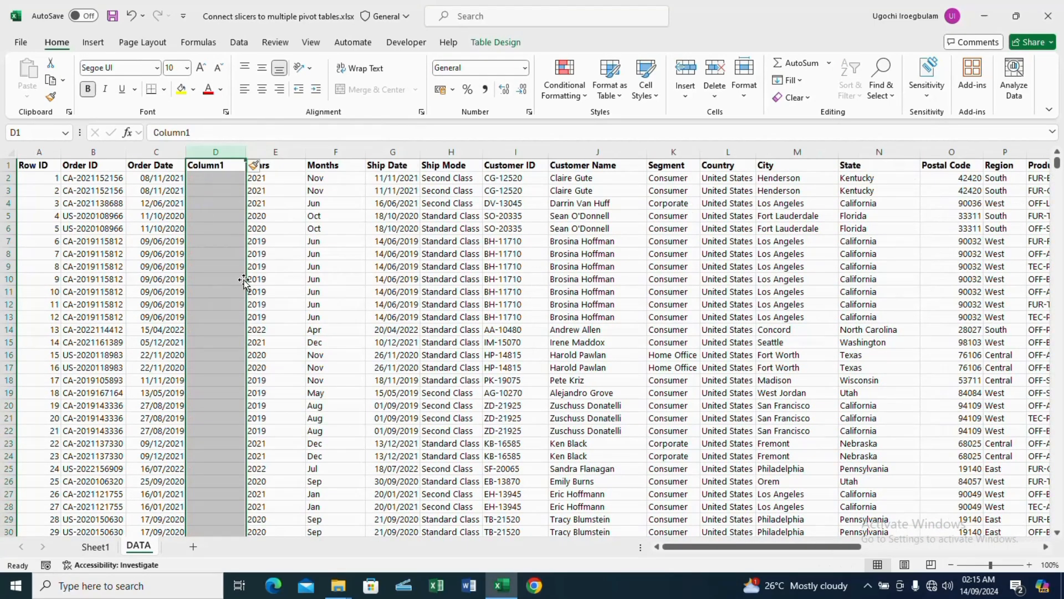
left_click(214, 168)
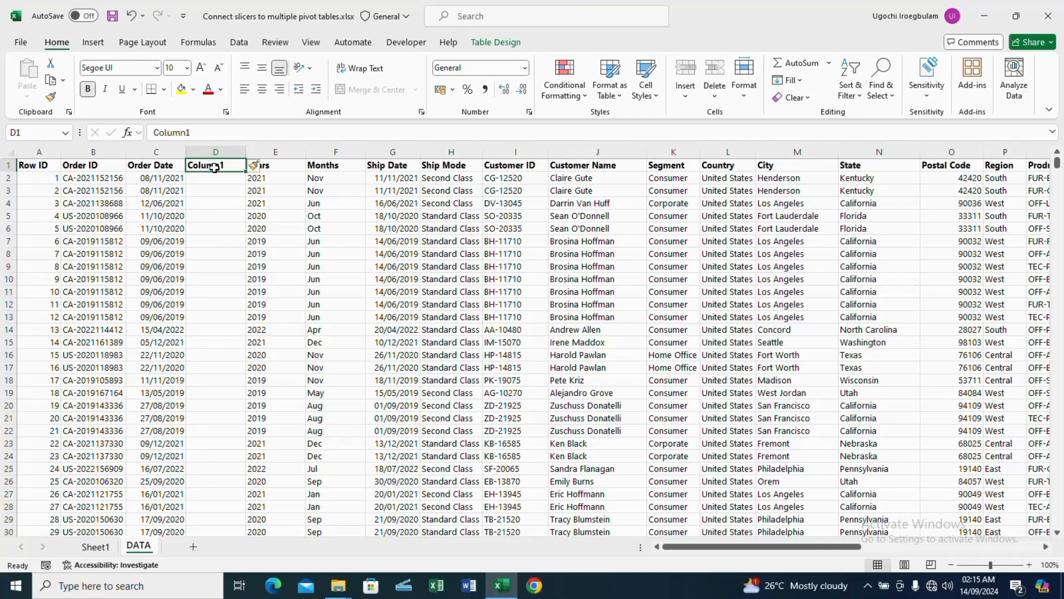
double_click(215, 168)
left_click(222, 214)
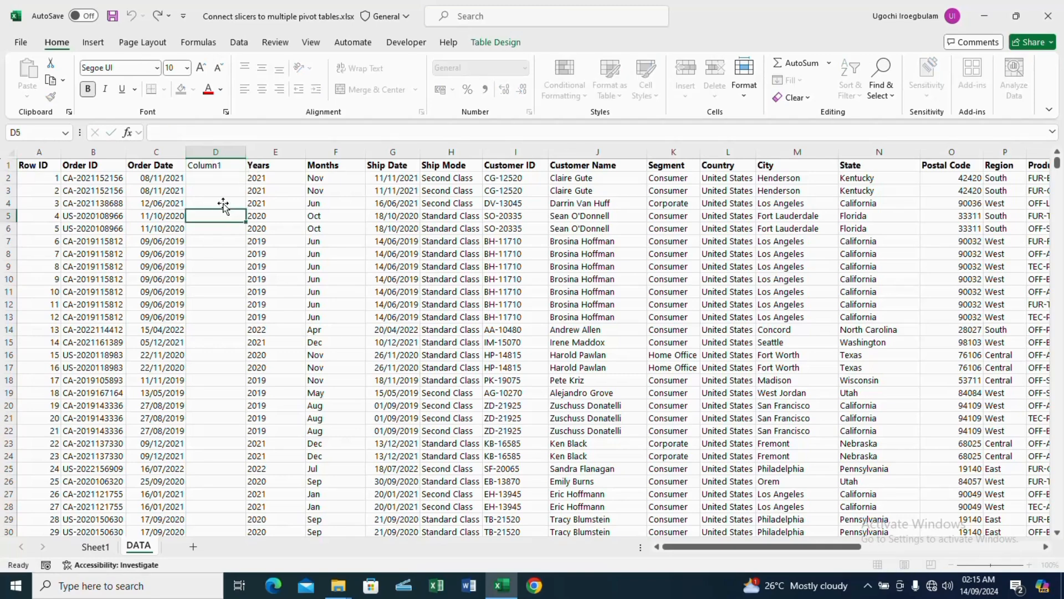
left_click(220, 166)
type("Year")
type("& Month")
left_click(209, 224)
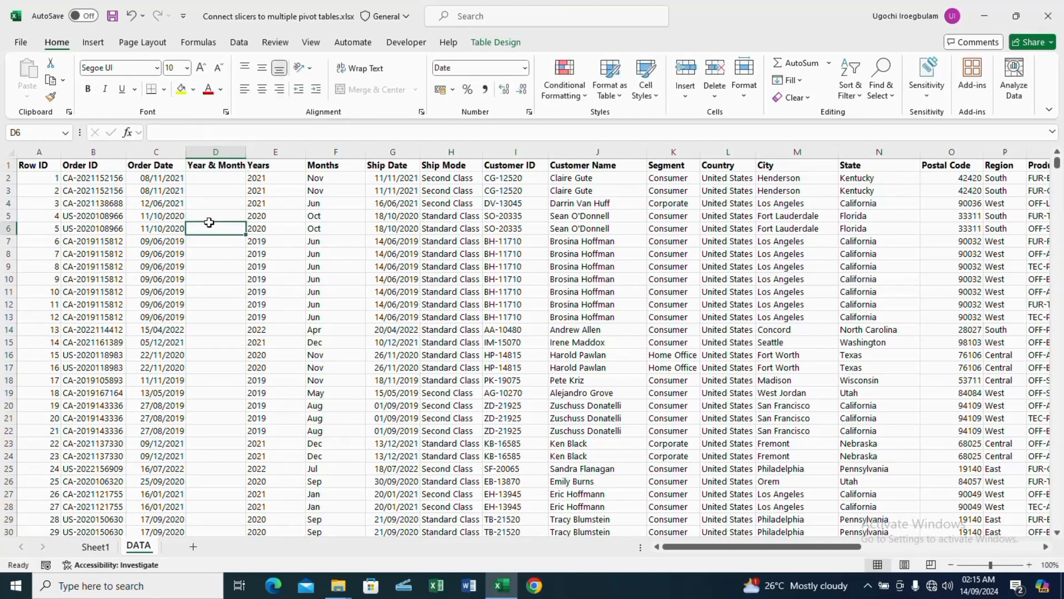
Copy the Years formula into the Year & Month column and change it to =TEXT([@[Order Date]],"yyyy-mmm").
left_click(269, 180)
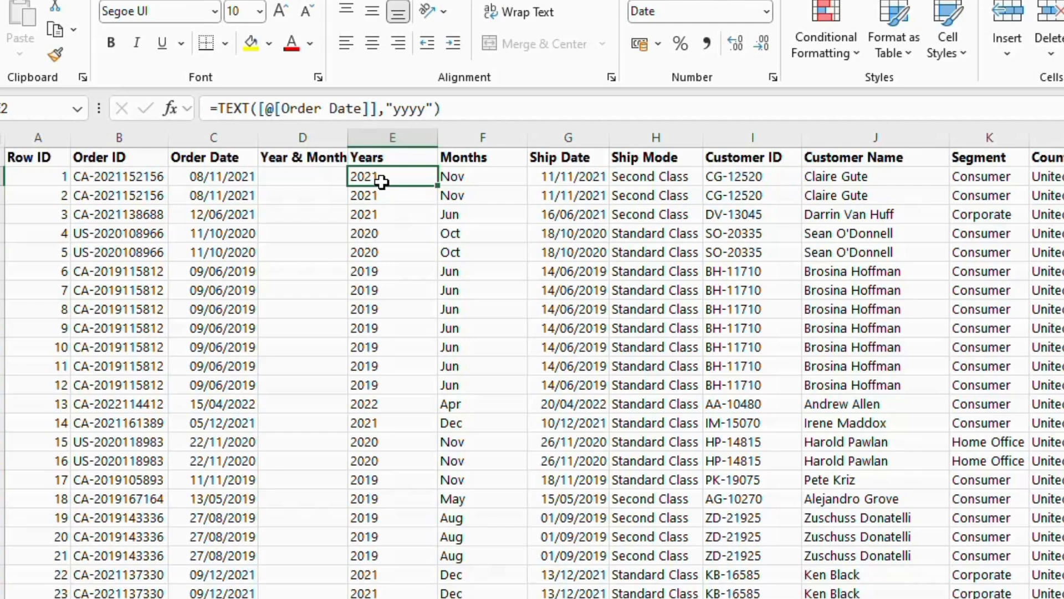
key("ctrl+c")
left_click(309, 177)
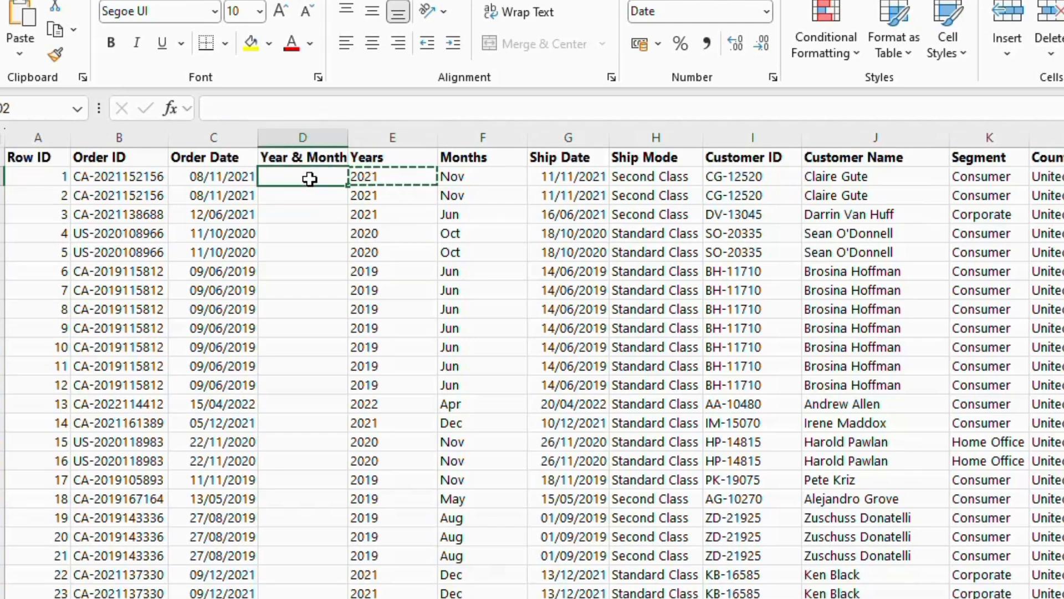
key("Return")
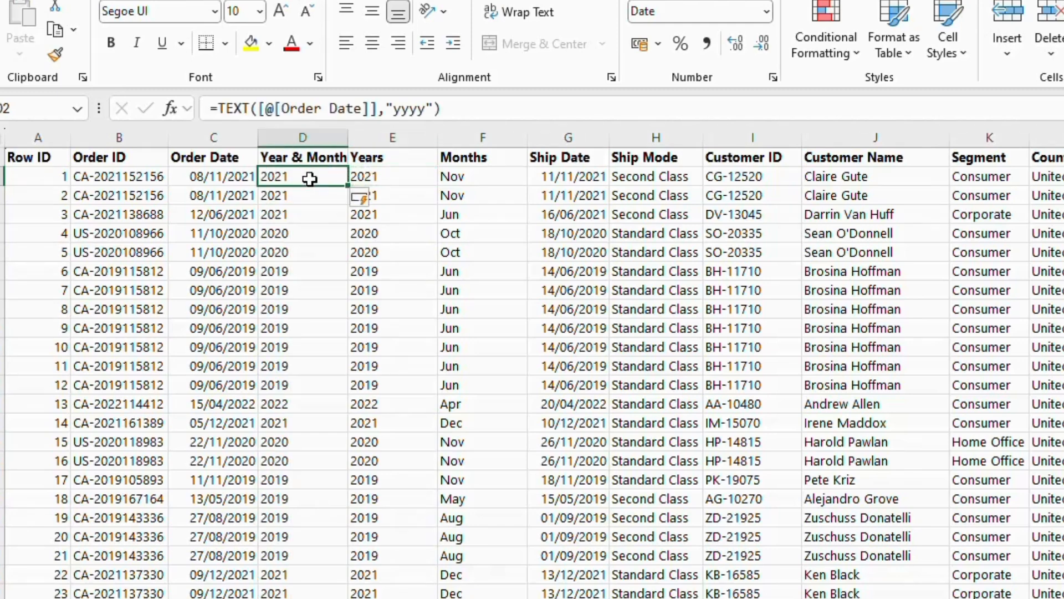
left_click(428, 109)
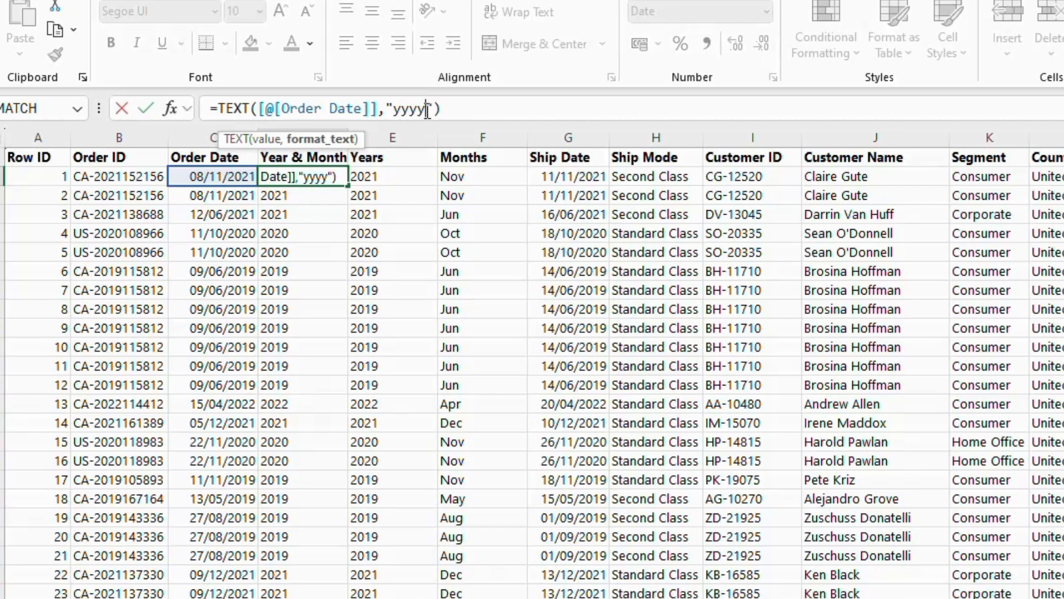
type("-")
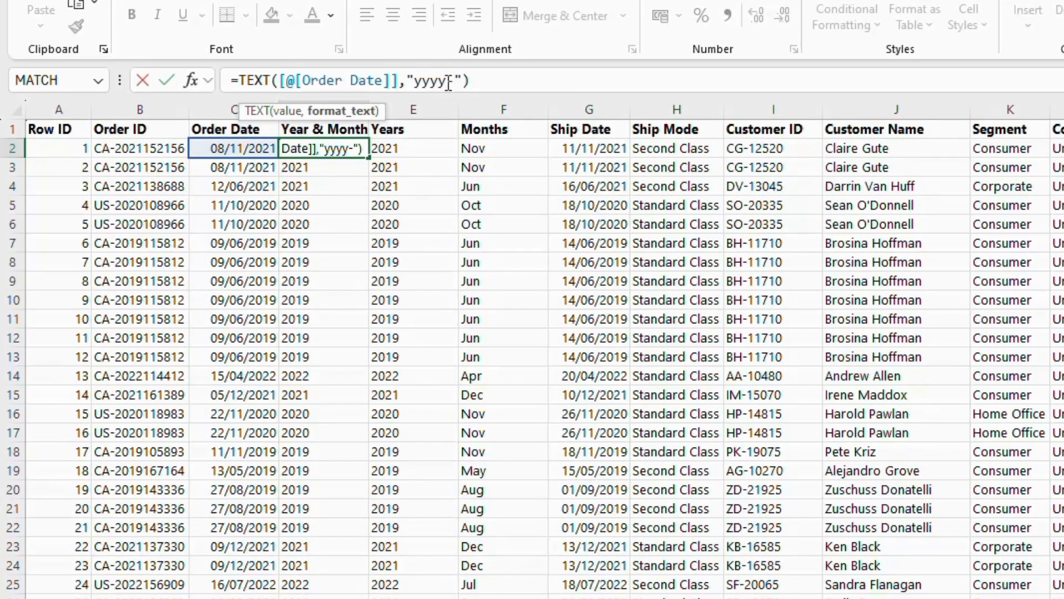
type("mmm")
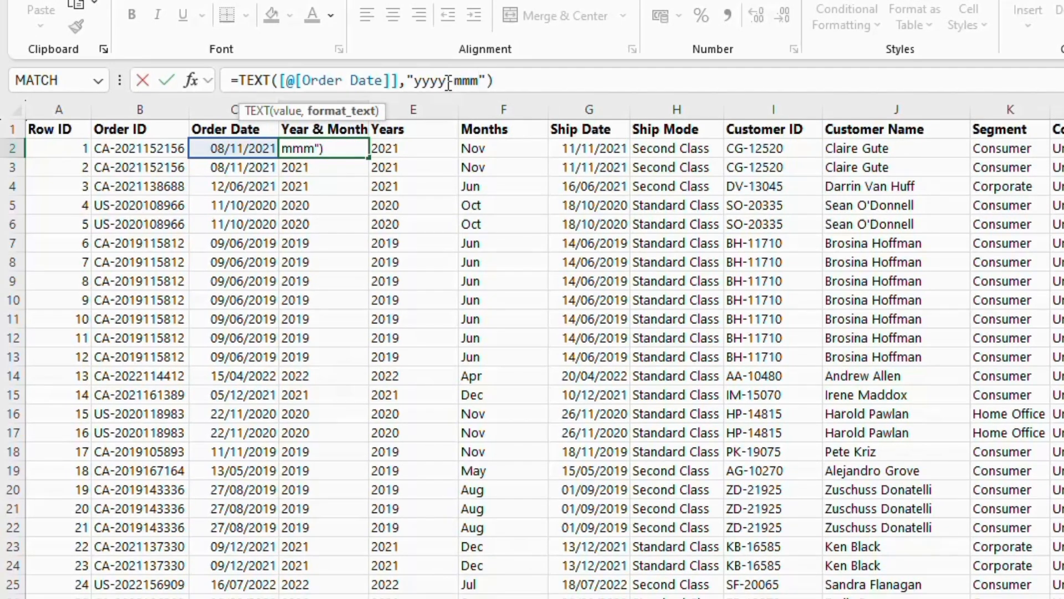
key("Return")
Refresh all pivot tables on Sheet1 and add the Year & Month field as a slicer for the Region pivot table.
left_click(96, 546)
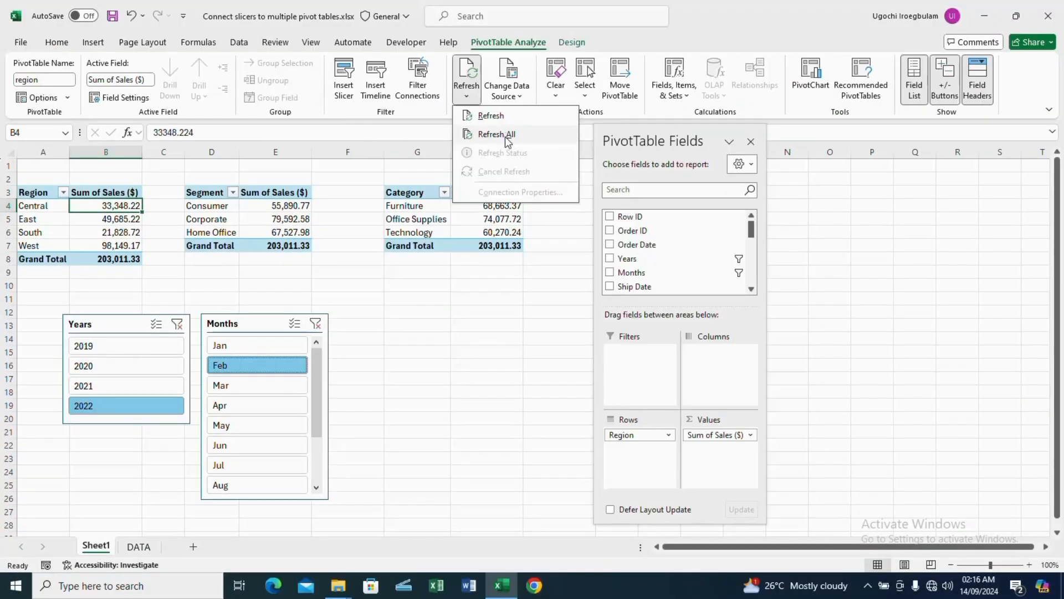
left_click(508, 137)
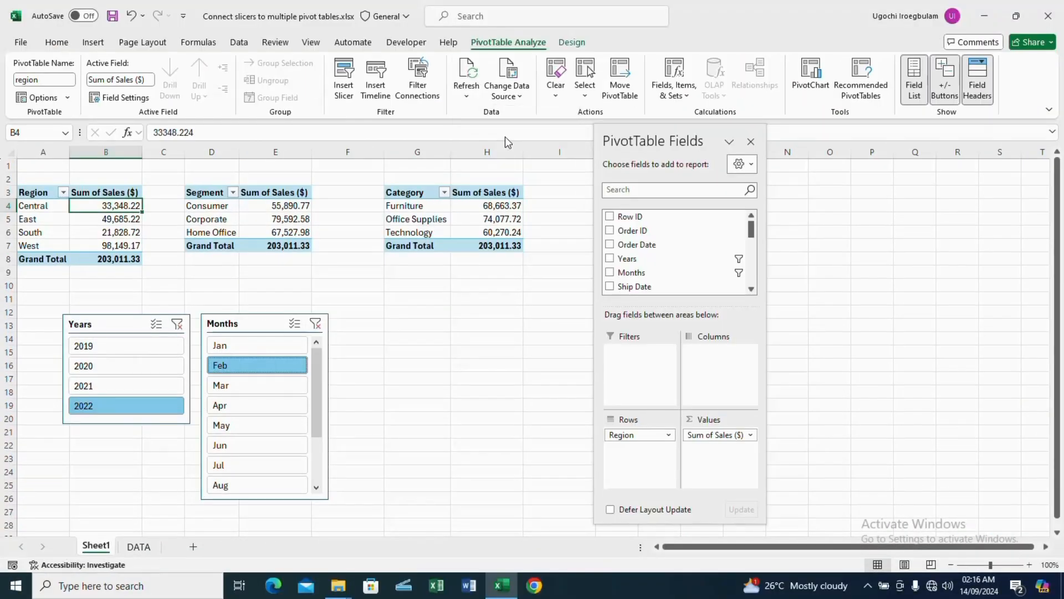
left_click(658, 260)
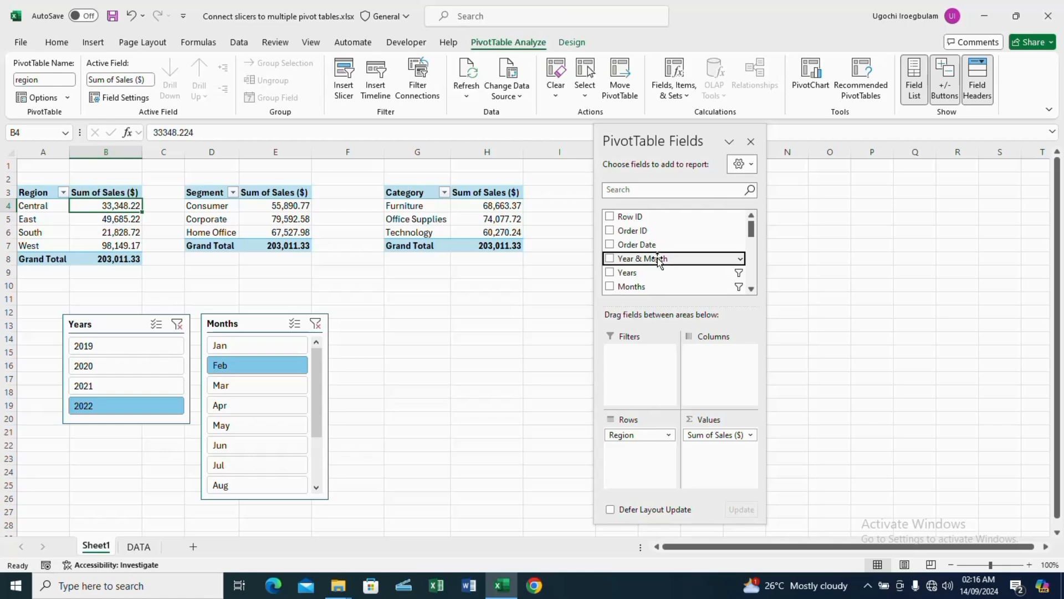
right_click(659, 262)
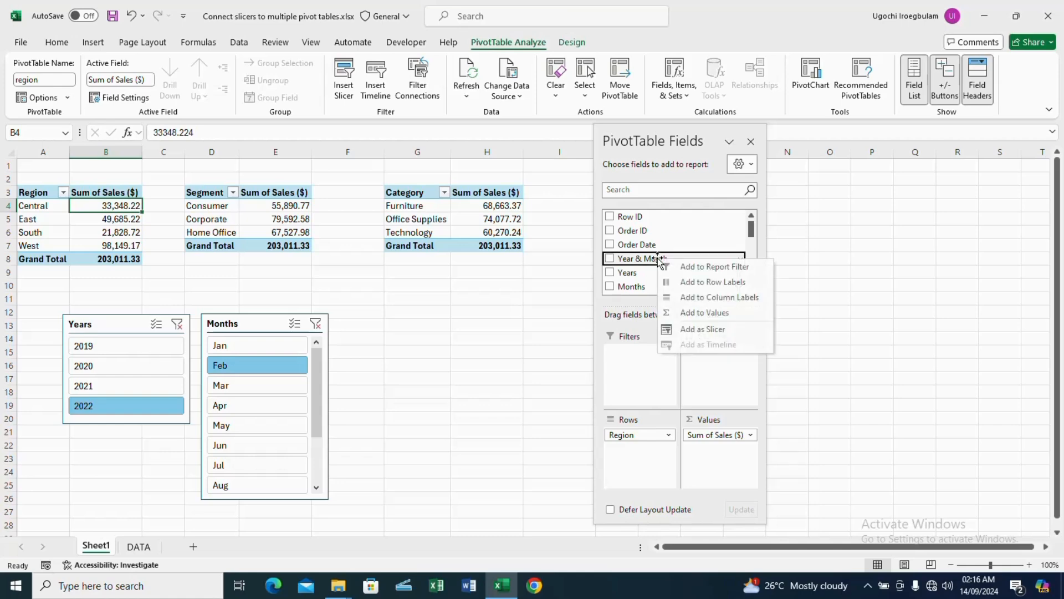
left_click(713, 330)
Delete the Months and Years slicers and move the Year & Month slicer below the Region and Segment pivot tables.
left_click(271, 327)
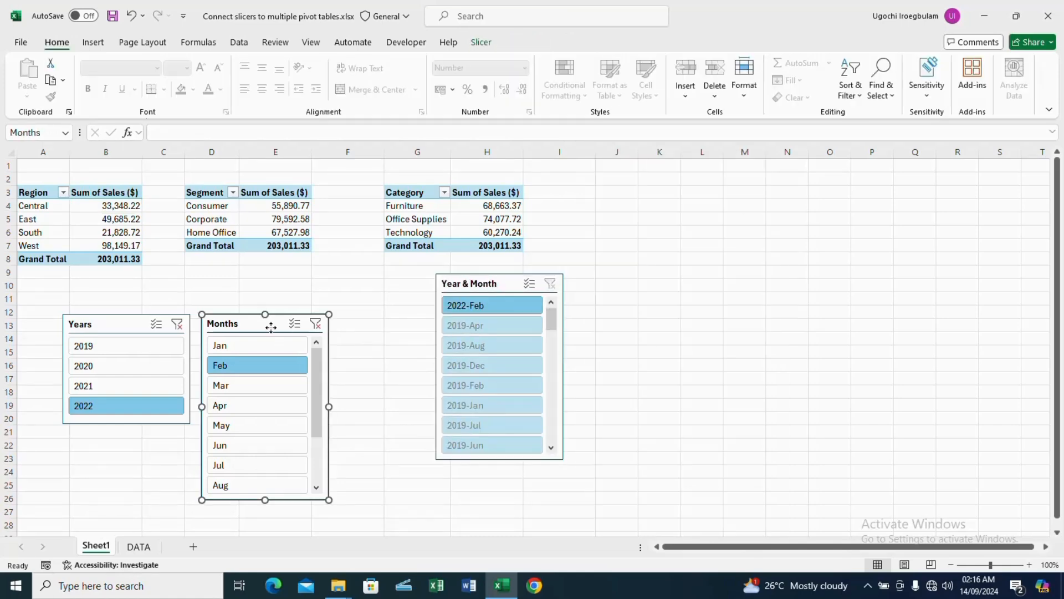
key("Delete")
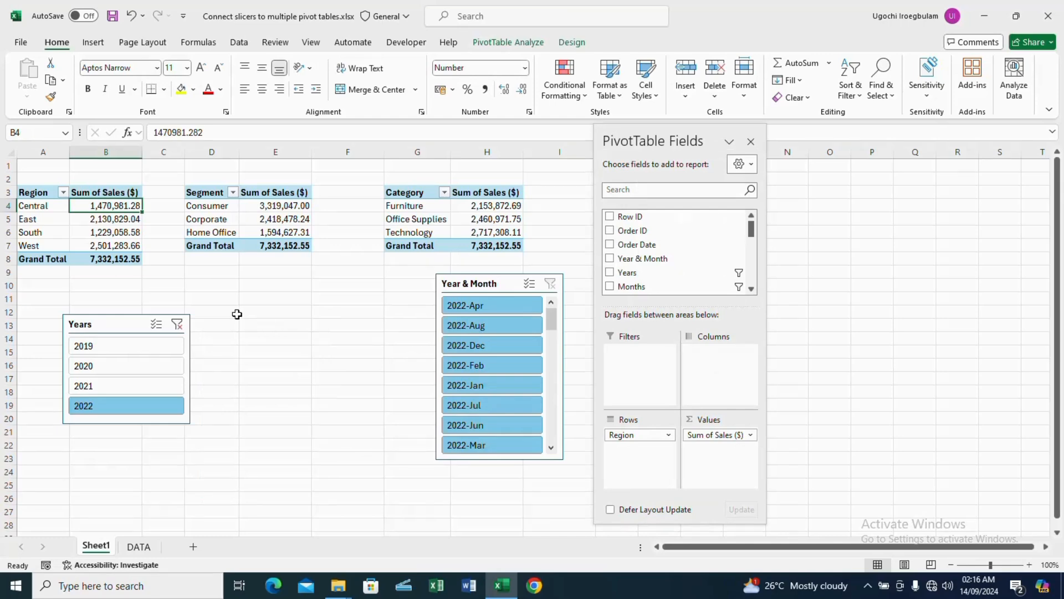
left_click(105, 325)
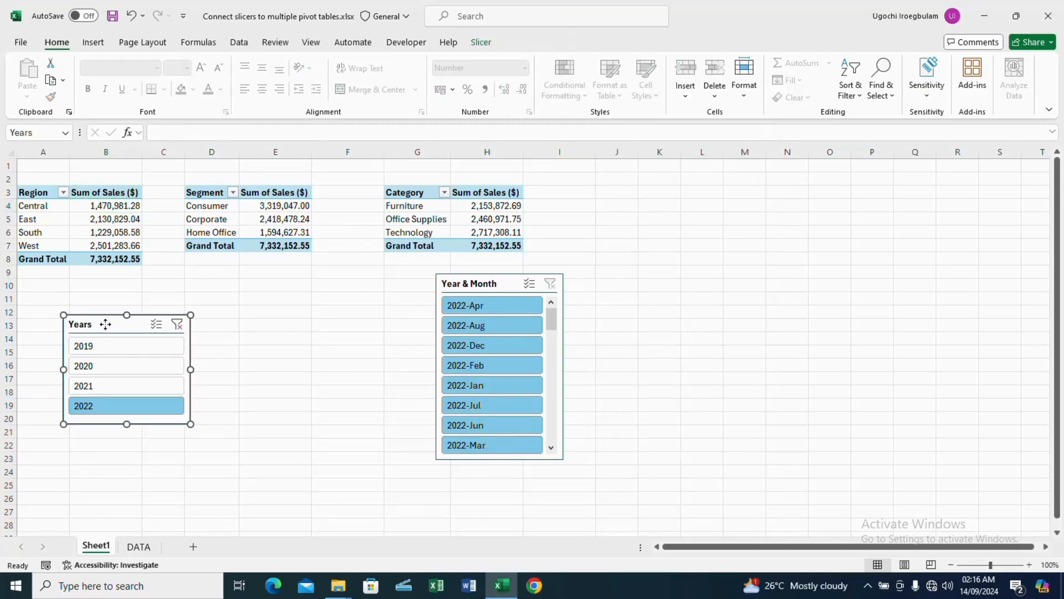
key("Delete")
left_click_drag(472, 293, 188, 306)
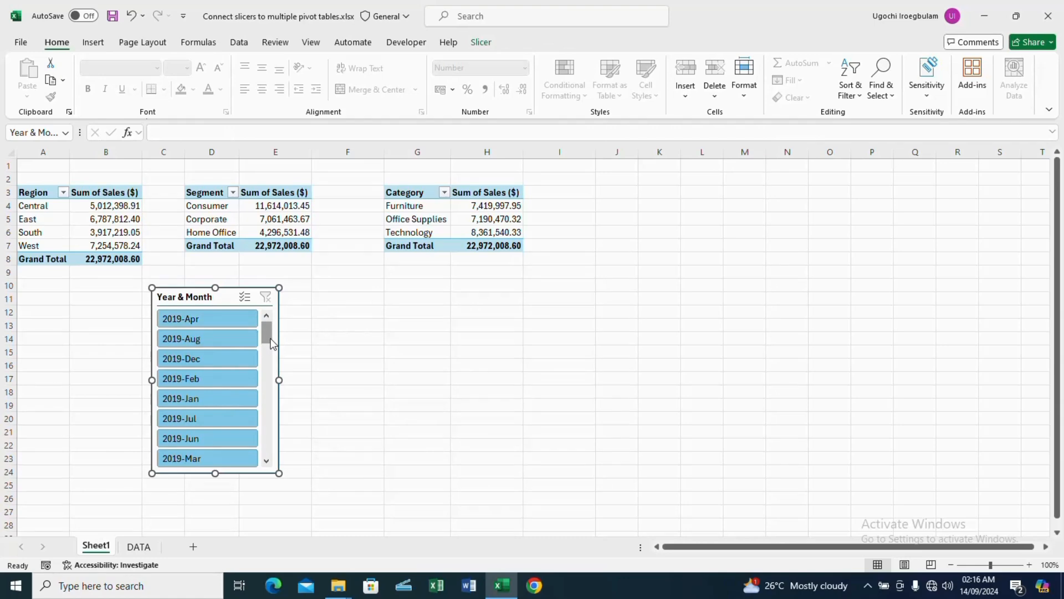
Look through the Year & Month slicer's entries and filter the Region pivot table to 2019-Apr.
mouse_move(270, 337)
left_mouse_down()
mouse_move(266, 358)
mouse_move(264, 324)
left_mouse_up()
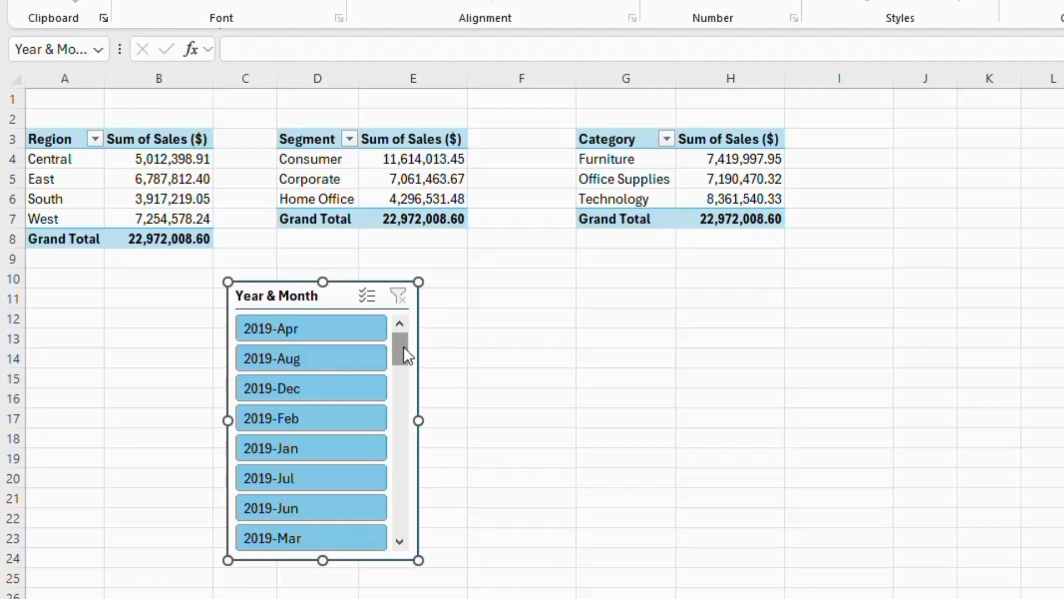
left_click_drag(404, 346, 405, 337)
left_click(334, 332)
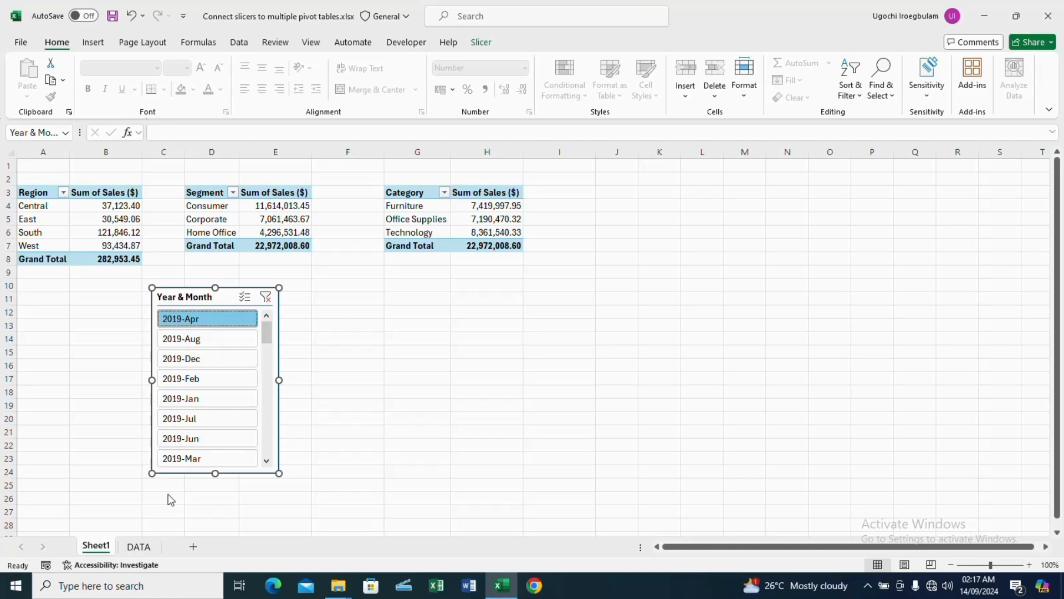
Change the date format in the DATA sheet's Year & Month formula to "yyyy-mm" and refresh all pivot tables on Sheet1.
key("ctrl+Page_Down")
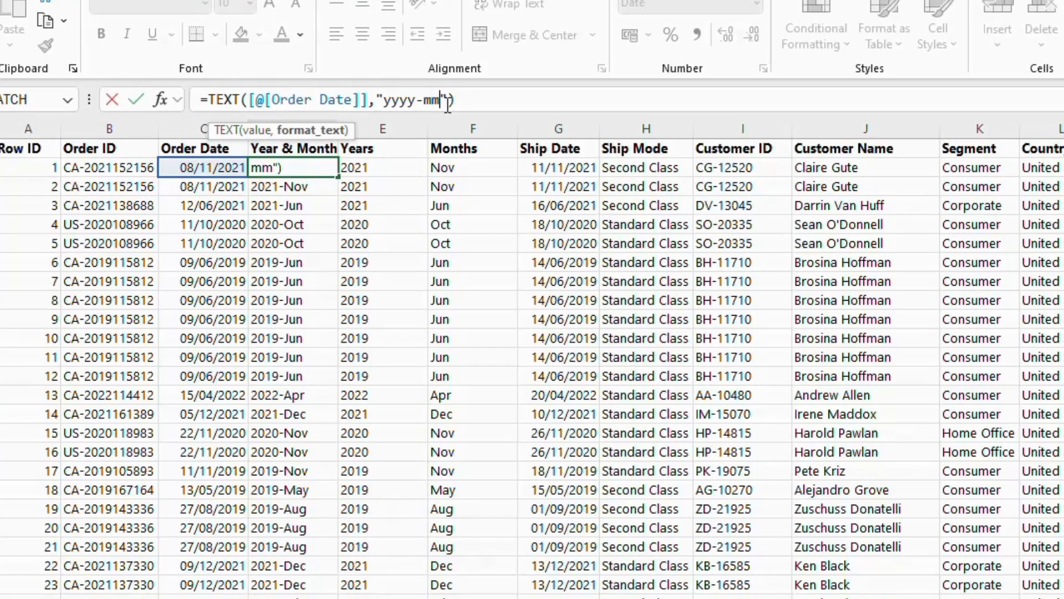
key("Return")
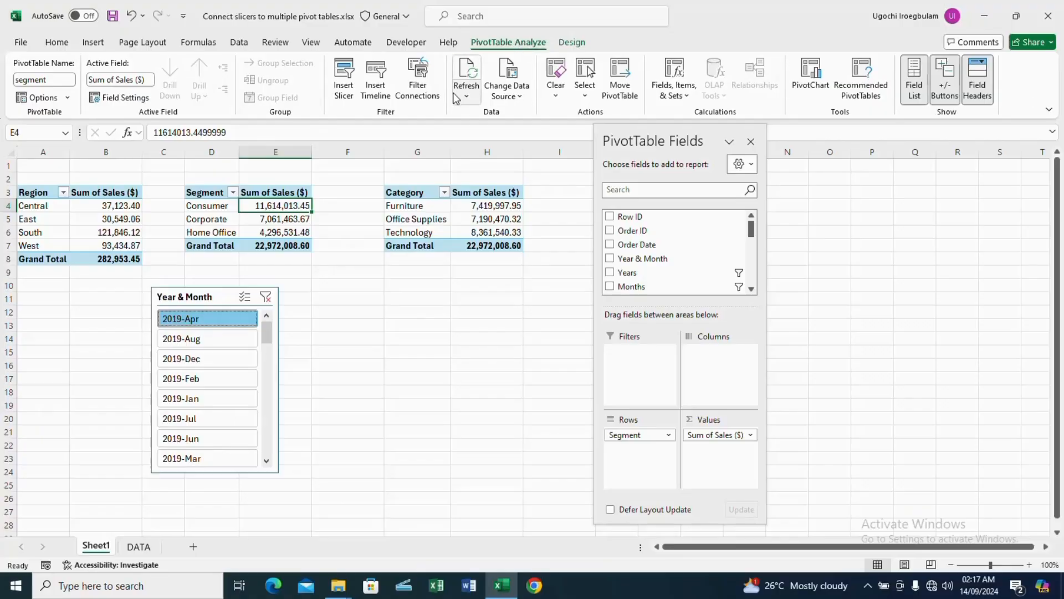
left_click(466, 94)
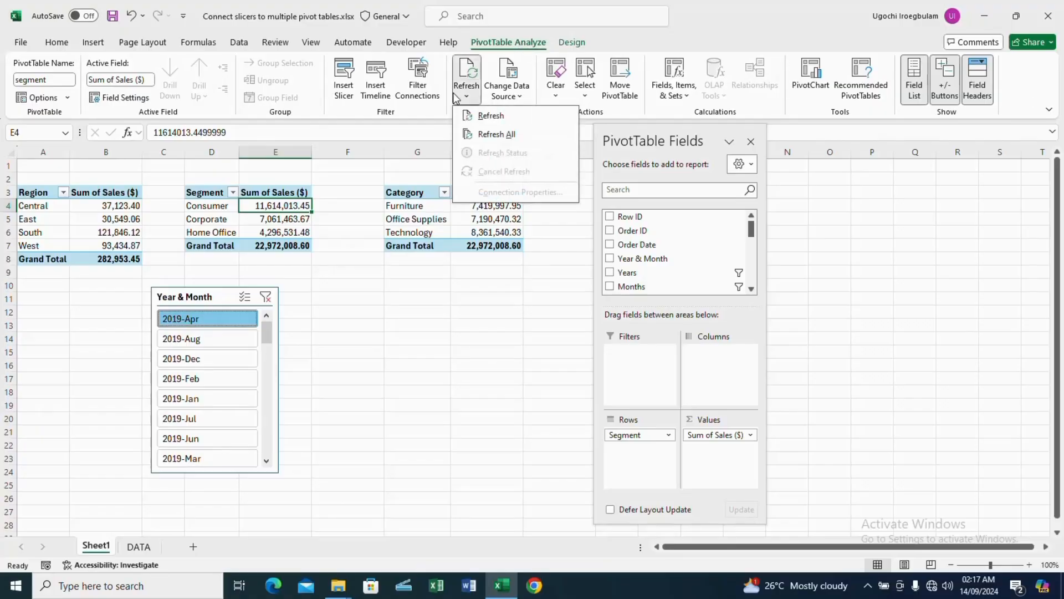
left_click(496, 133)
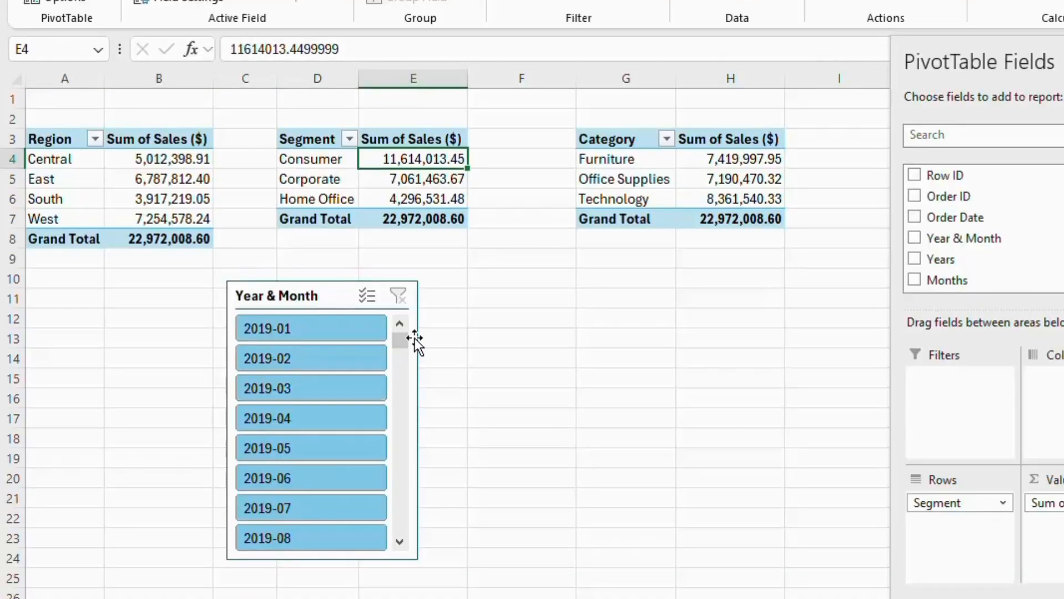
Test the Year & Month slicer on the Region pivot table with 2019-01, 2019-02 and 2019-03.
mouse_move(406, 343)
left_mouse_down()
mouse_move(406, 373)
mouse_move(404, 339)
left_mouse_up()
left_click(348, 328)
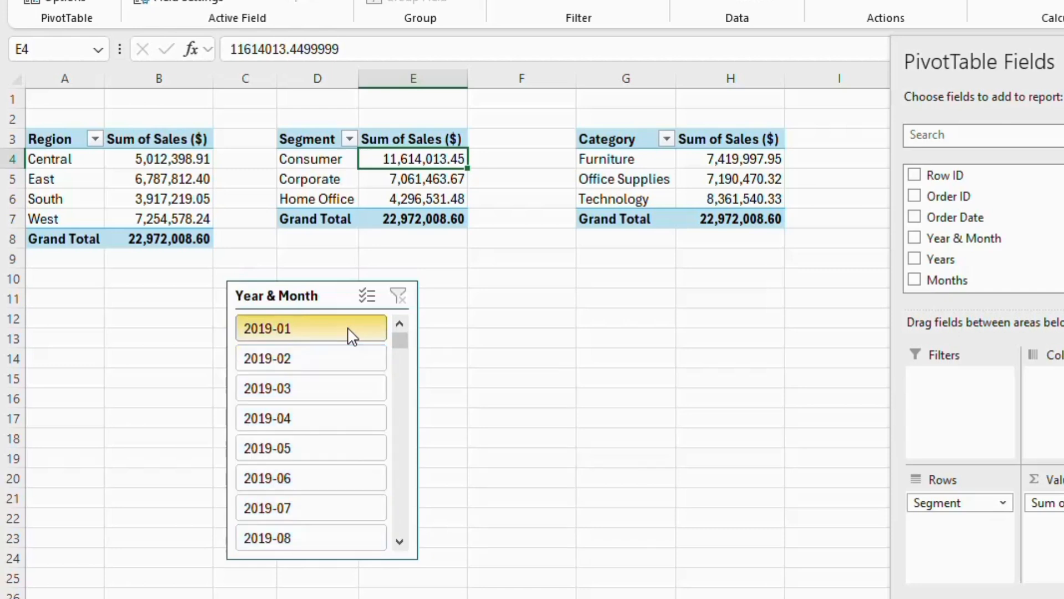
left_click(338, 359)
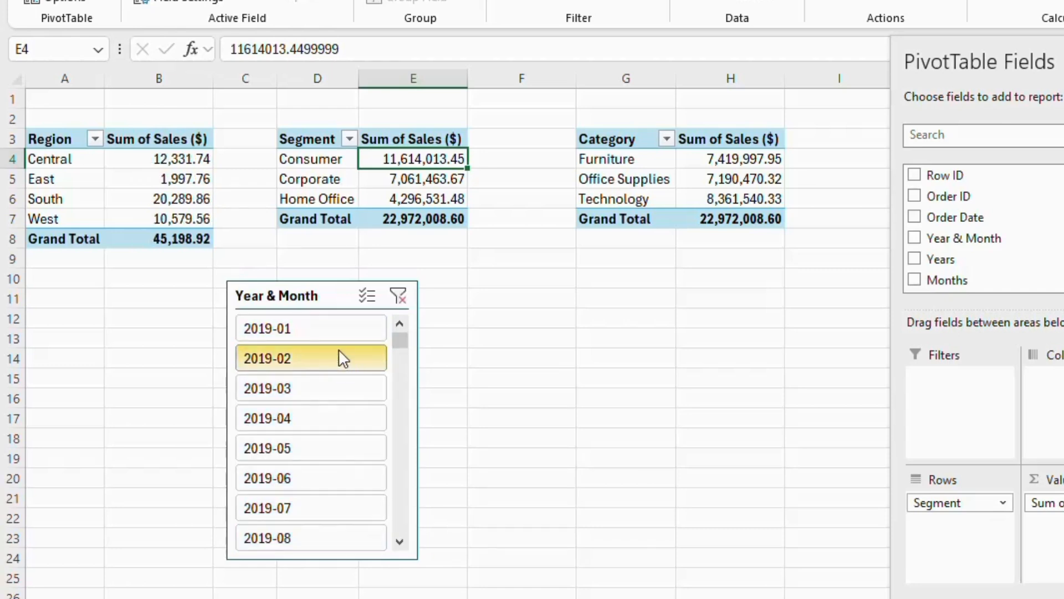
left_click(331, 391)
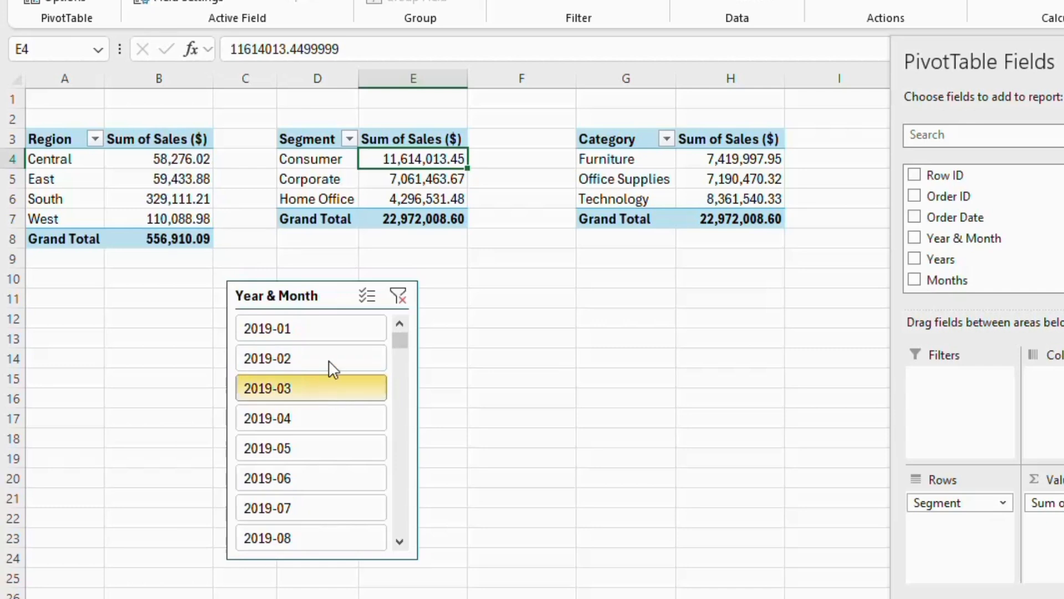
Connect the Year & Month slicer to the cartegory and segment pivot tables as well as region.
left_click(334, 298)
right_click(333, 298)
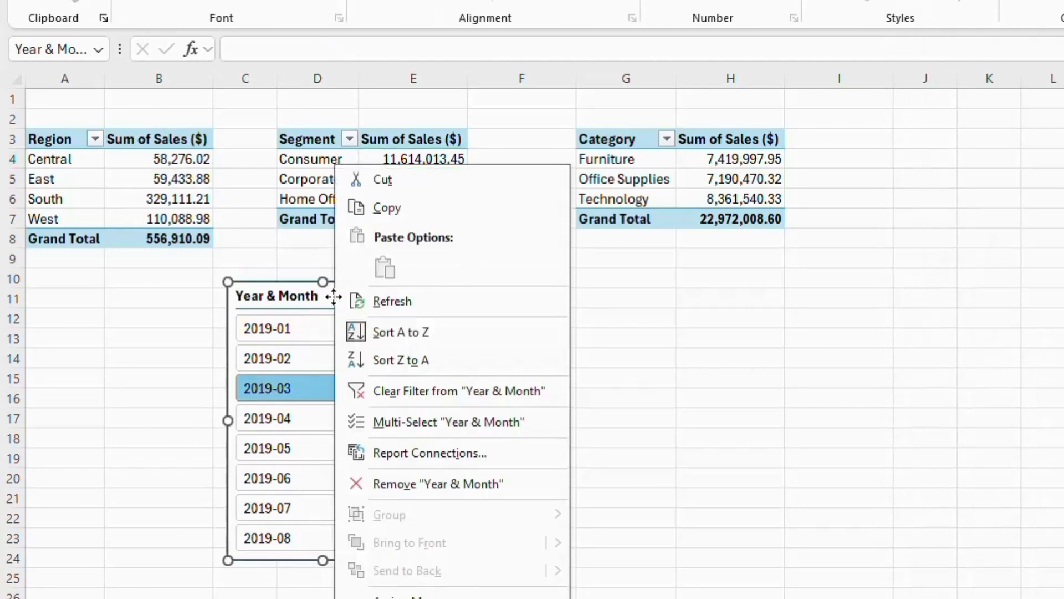
left_click(424, 453)
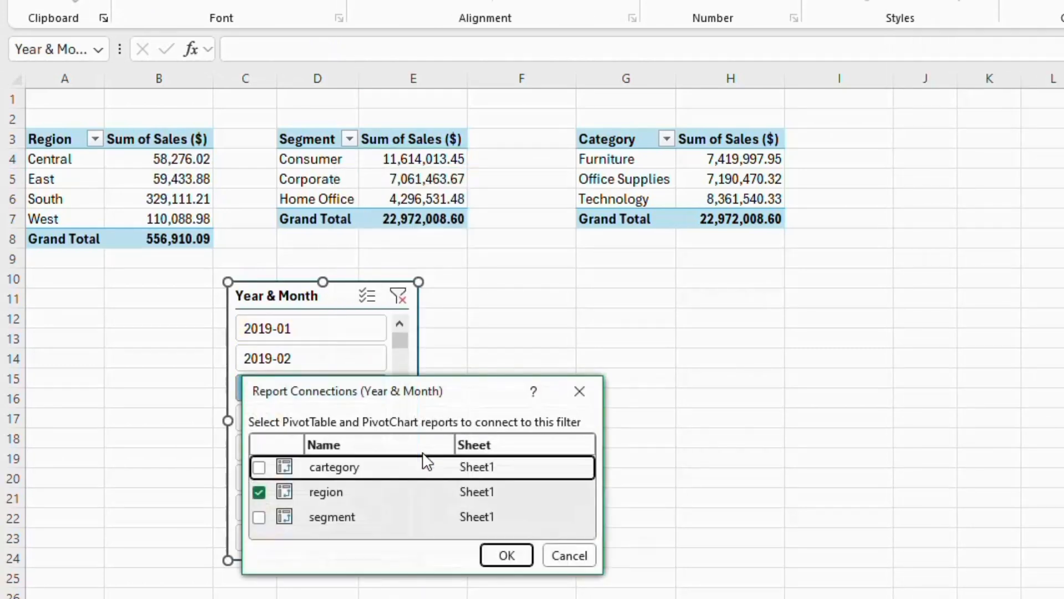
left_click(258, 468)
left_click(264, 519)
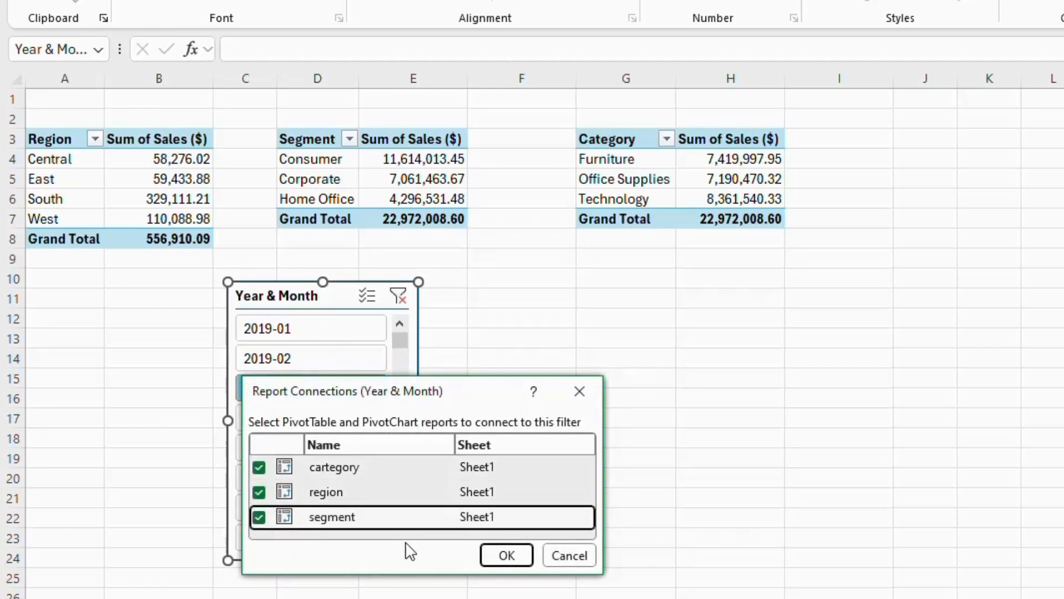
left_click(506, 557)
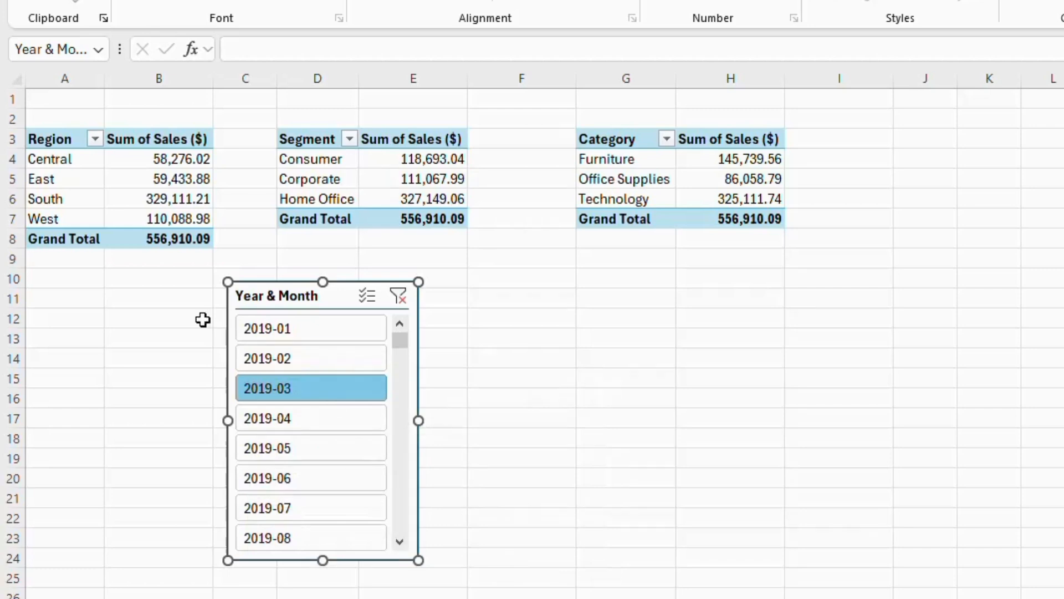
Test the connected Year & Month slicer by filtering the pivot tables to 2019-01 and 2020-02.
left_click(334, 331)
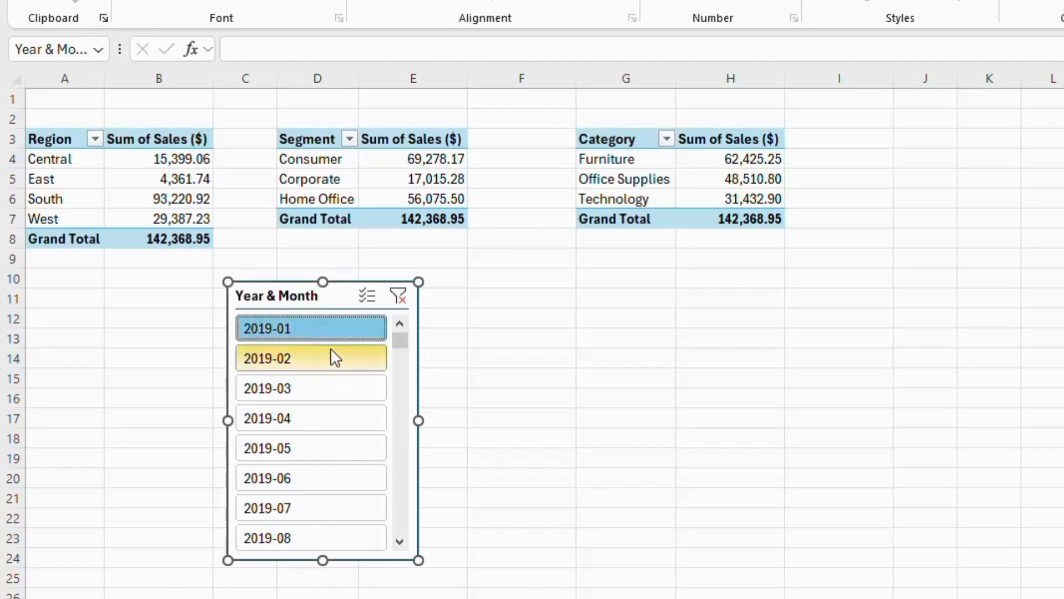
left_click_drag(403, 349, 405, 374)
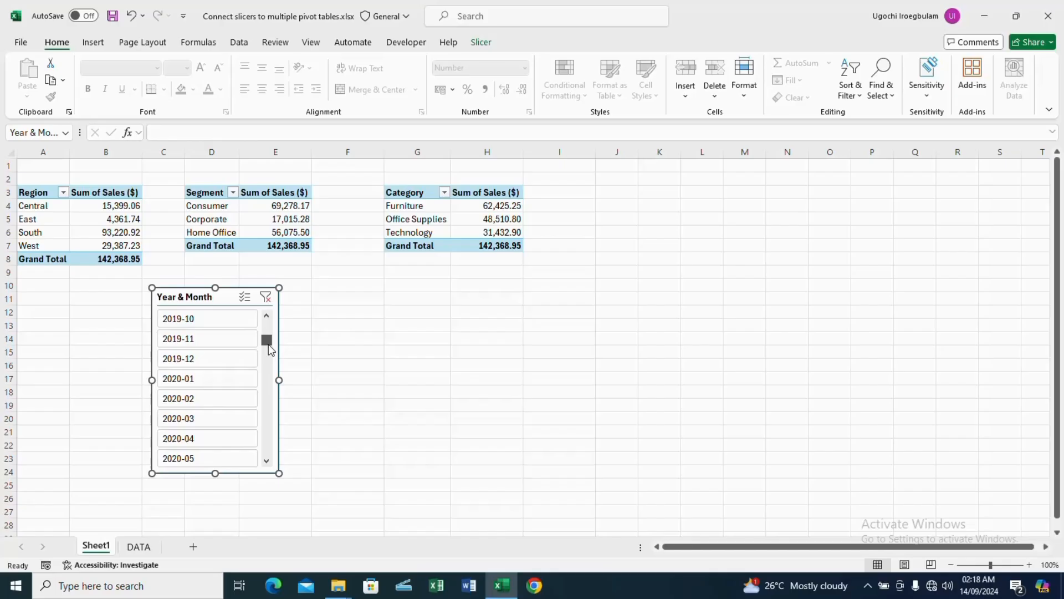
left_click_drag(269, 345, 269, 348)
left_click(208, 358)
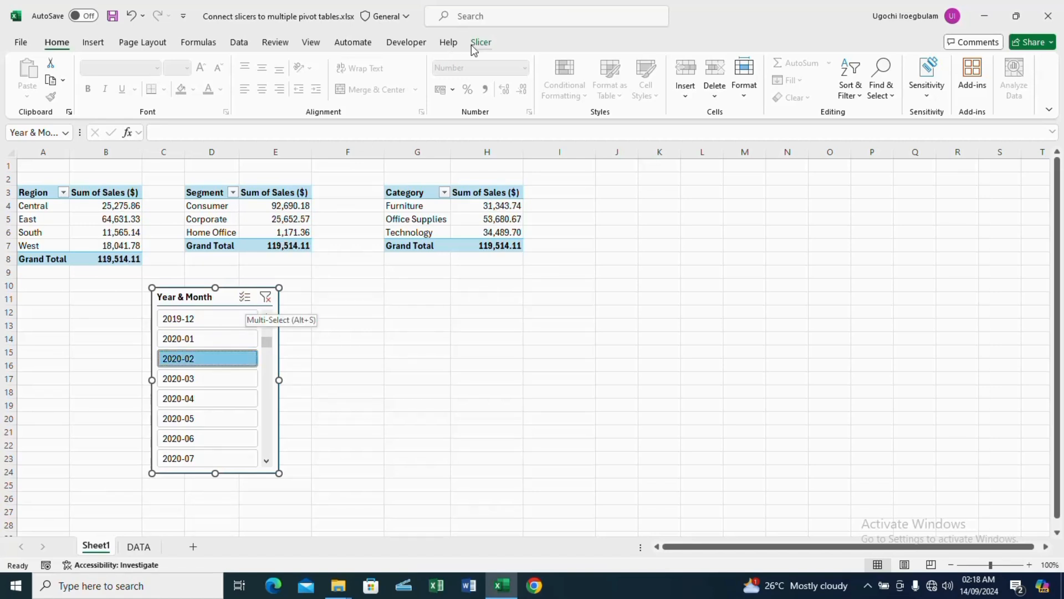
Set the Year & Month slicer to 2 columns, resize it to about 5.37 cm high by 5.61 cm wide and move it below the Segment table.
left_click(493, 42)
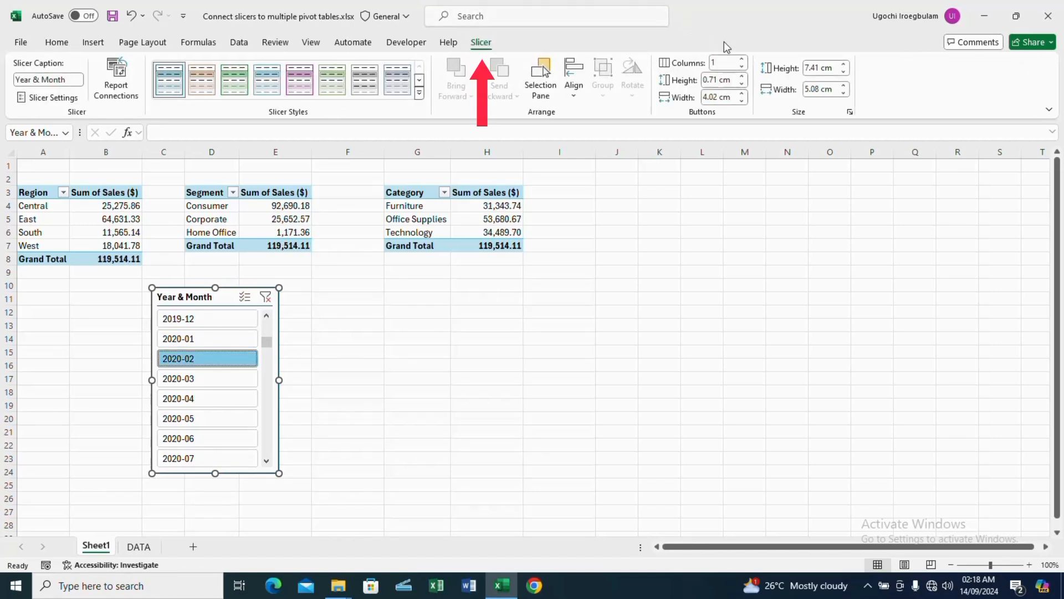
left_click(742, 59)
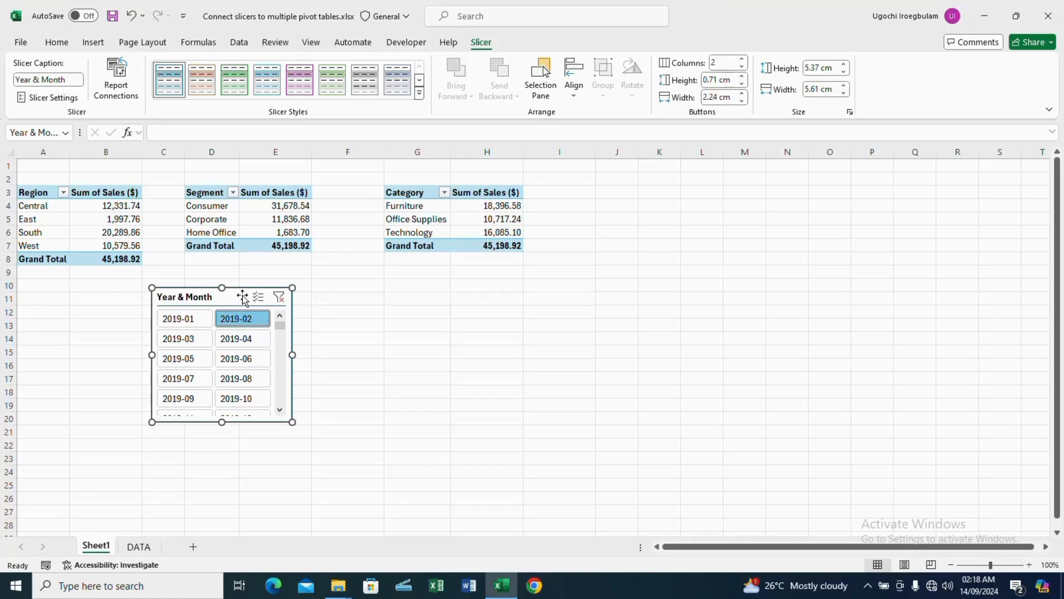
left_click_drag(244, 295, 314, 290)
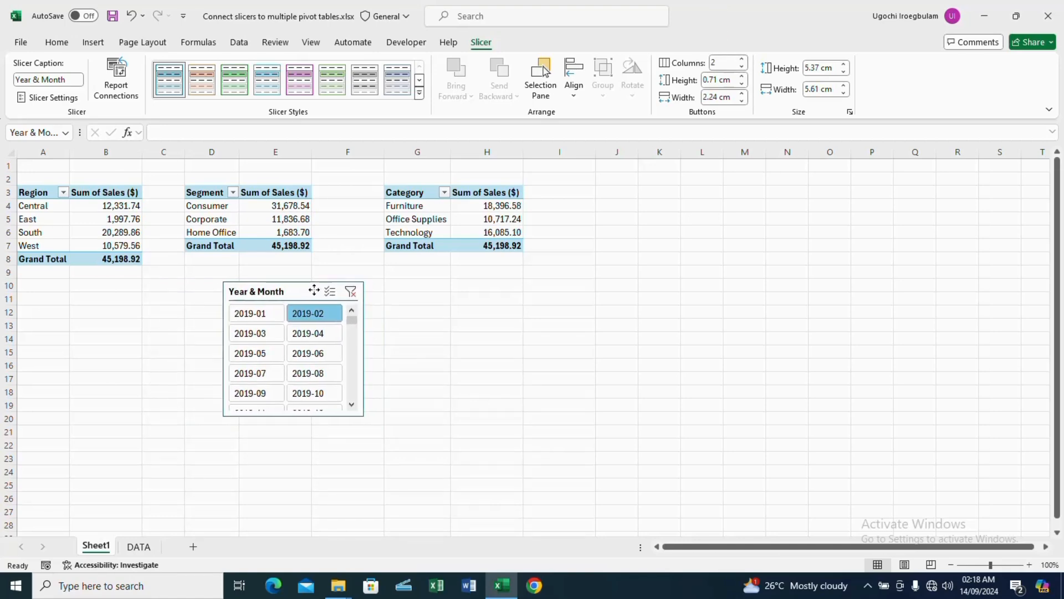
Filter the three pivot tables to 2019-03 with the two-column Year & Month slicer.
left_click(265, 333)
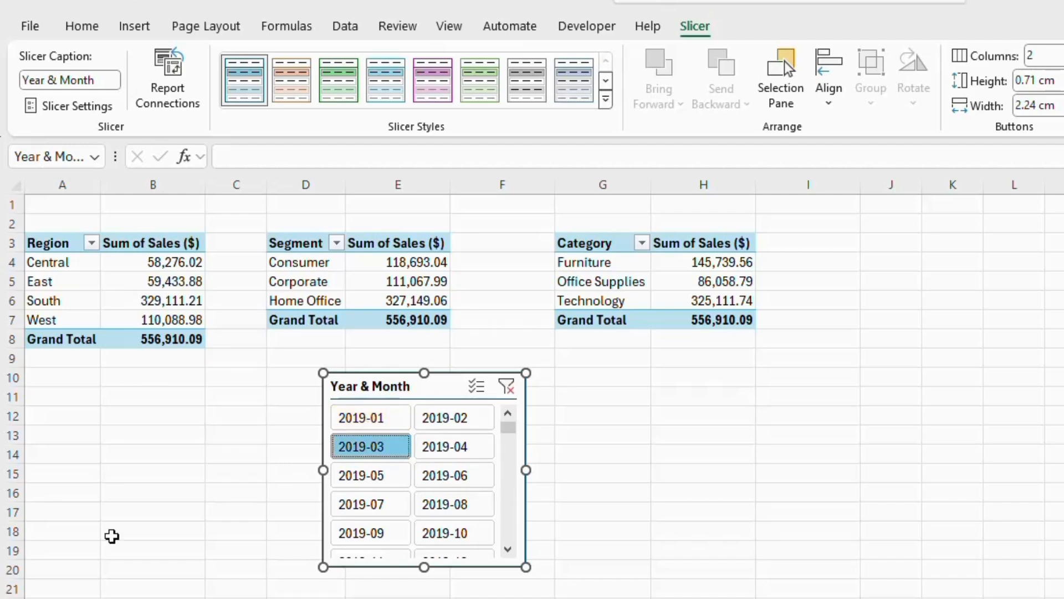
left_click(110, 533)
left_click(444, 383)
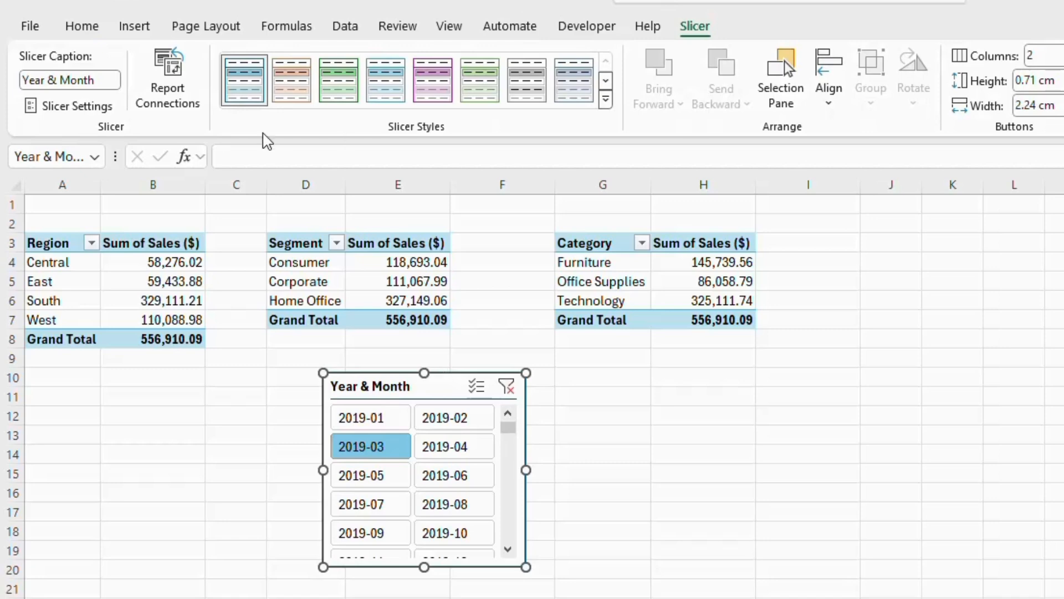
Add the Years and Months fields as slicers for the Region pivot table.
left_click(150, 231)
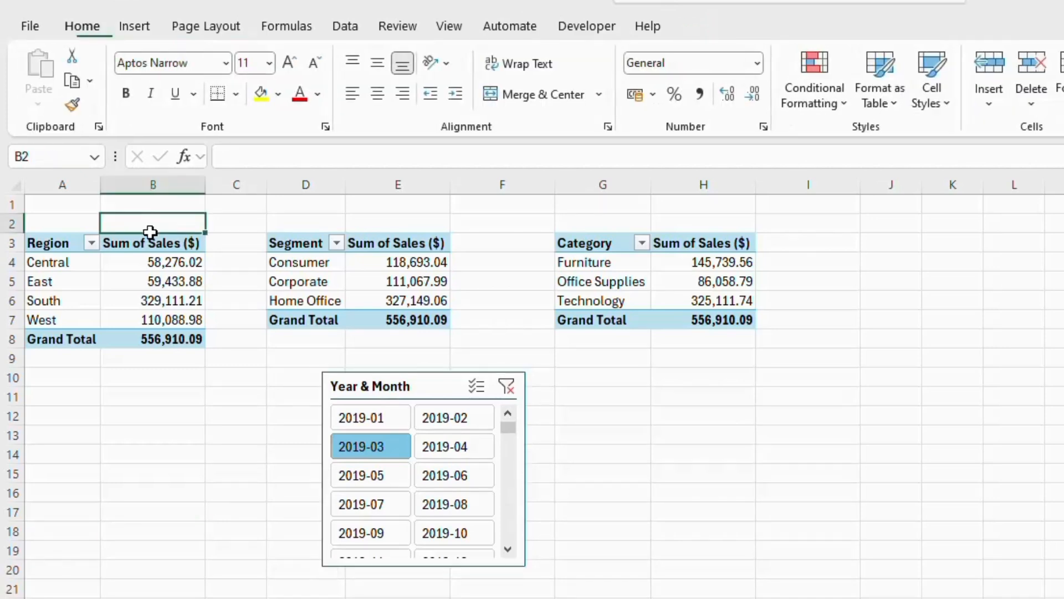
left_click(157, 261)
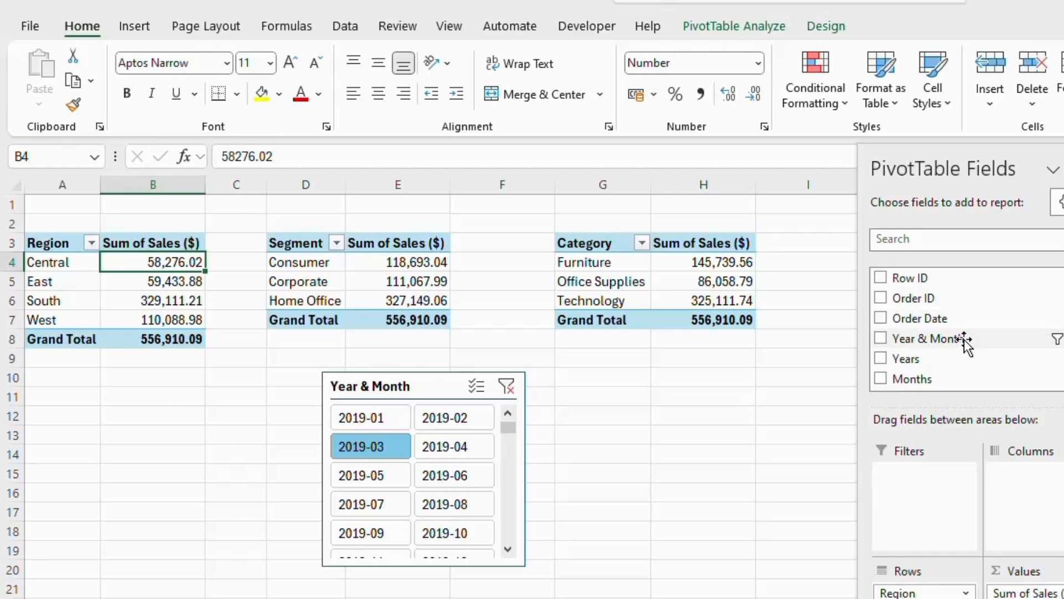
right_click(918, 360)
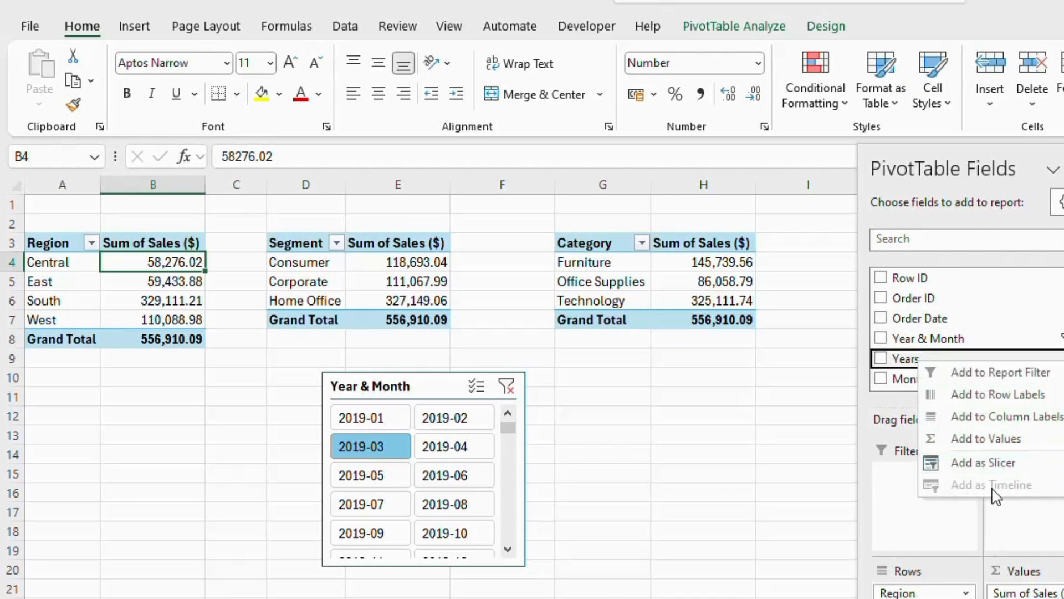
left_click(985, 472)
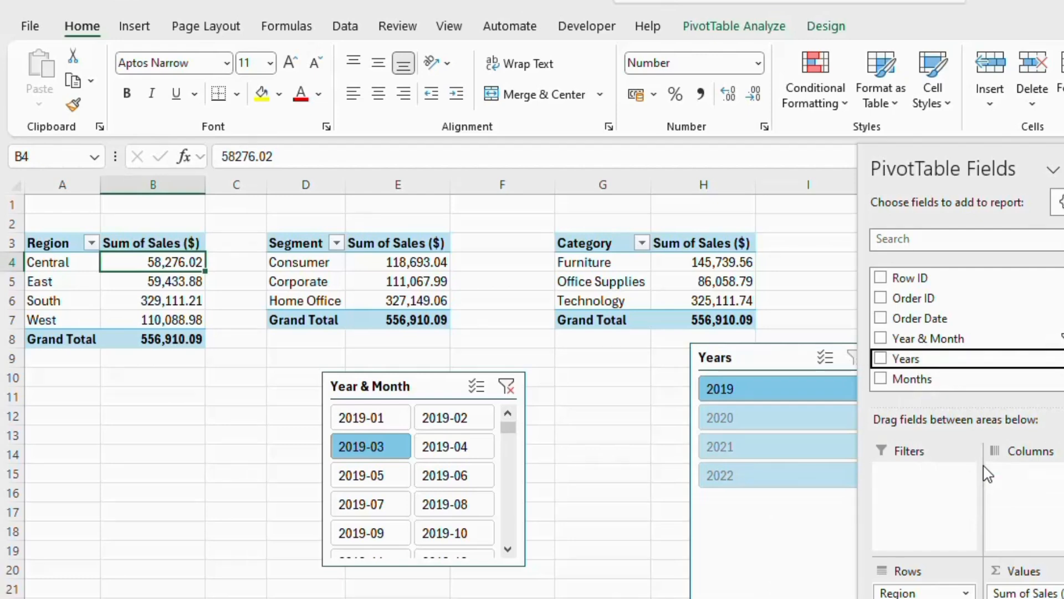
left_click(923, 378)
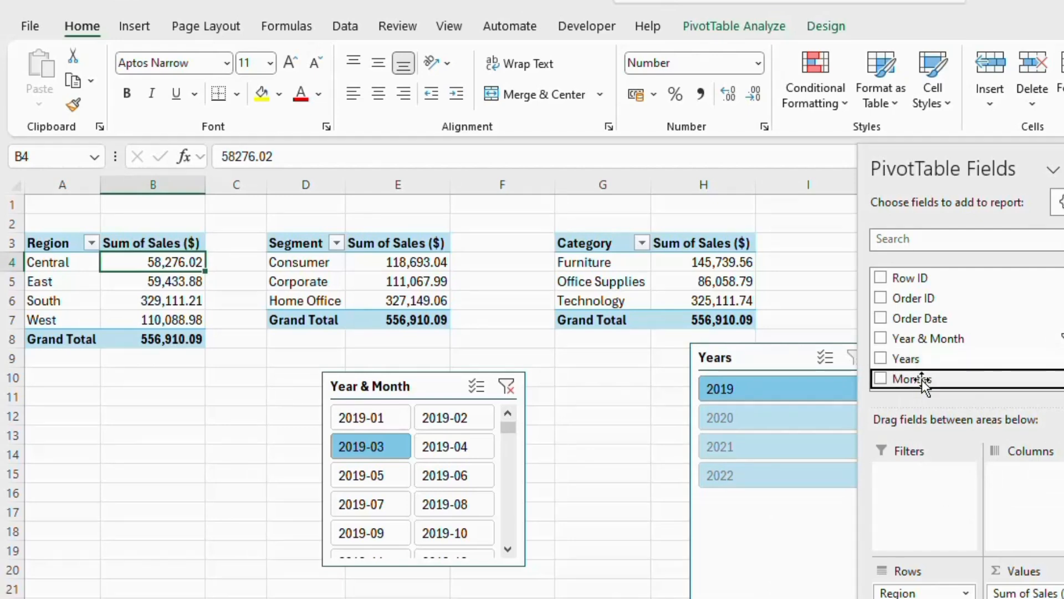
right_click(923, 380)
left_click(986, 492)
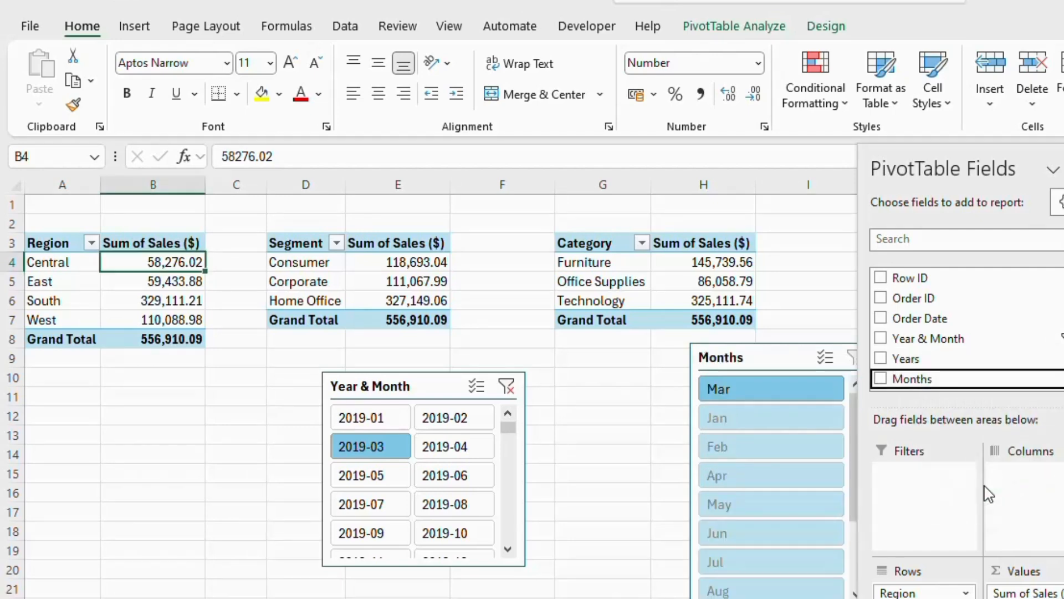
Place the Months and Years slicers side by side below the Region and Segment pivot tables and clear the Years slicer's filter.
left_click_drag(787, 351, 179, 470)
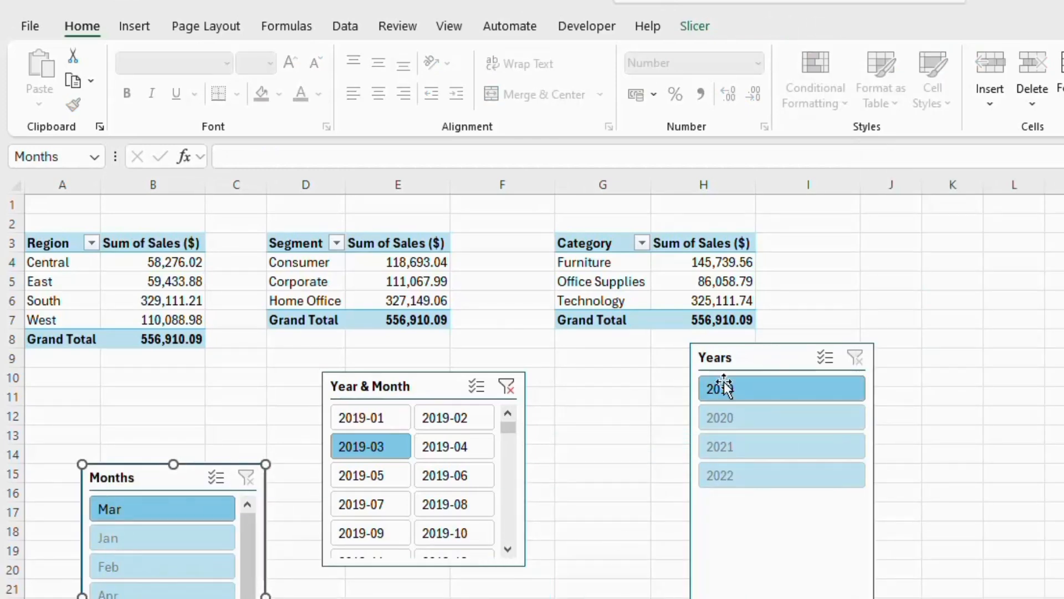
left_click_drag(766, 354, 645, 390)
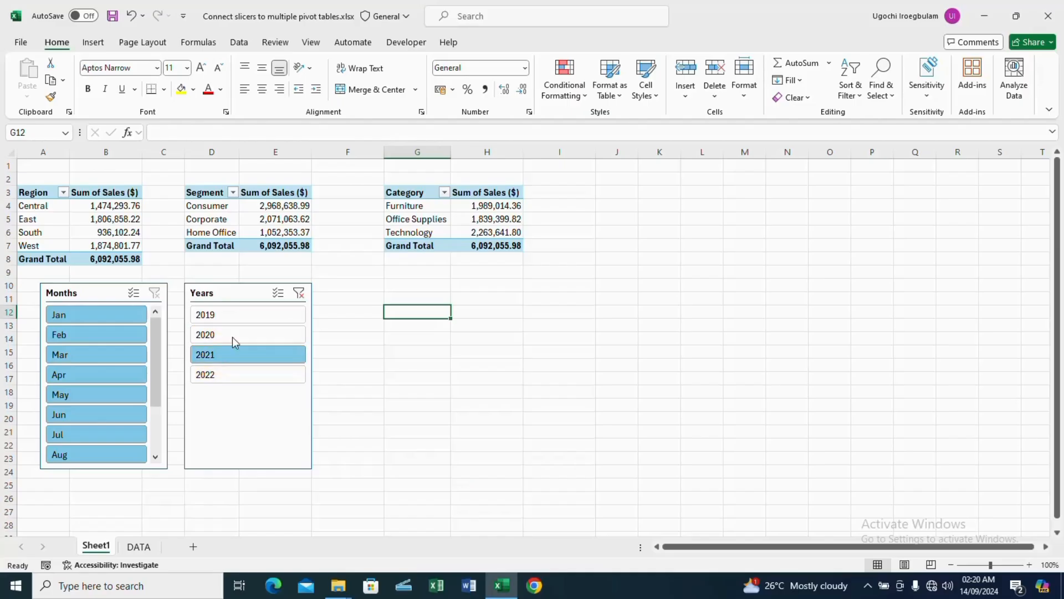
left_click(300, 293)
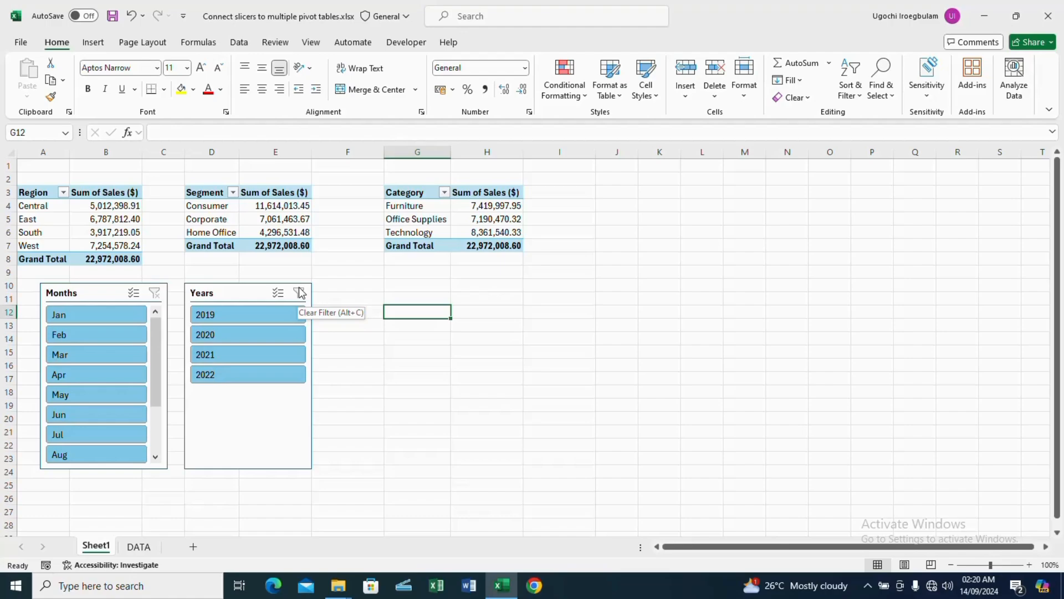